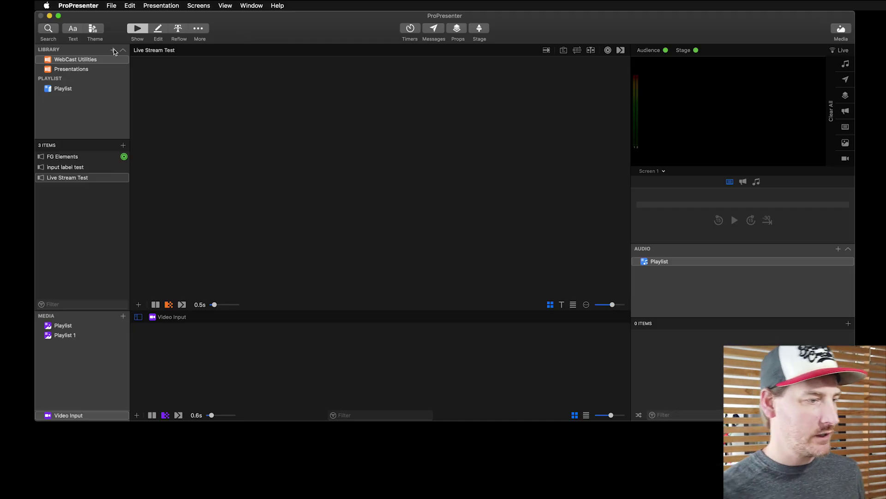
- Create a new presentation named Live Stream Extravaganza and open its blank slide in the editor
click(113, 50)
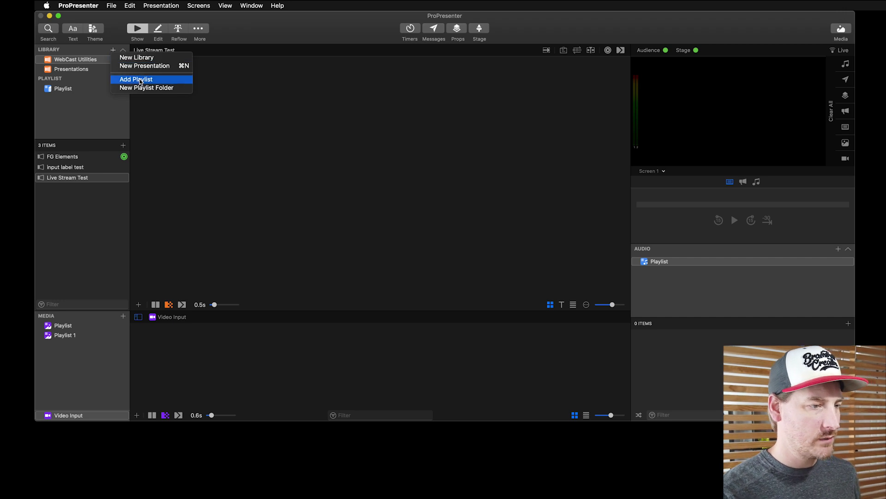
click(139, 65)
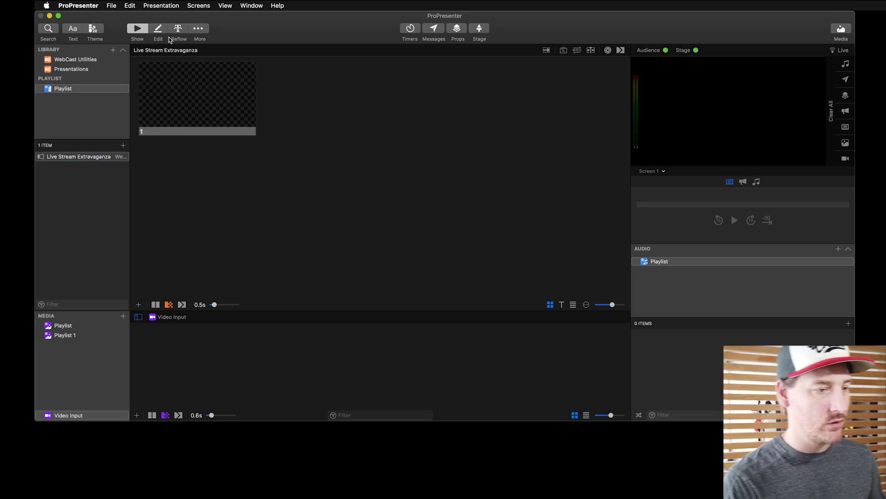
click(158, 29)
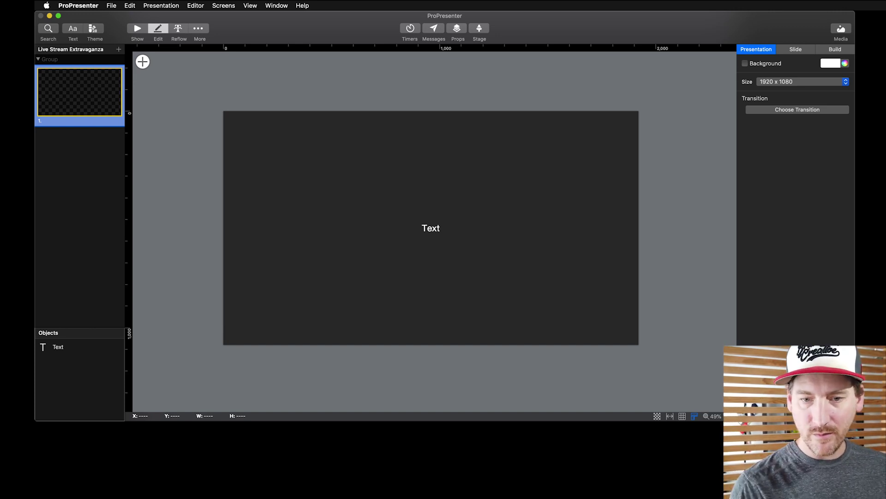
- Fill the slide with the brain-pattern image and add a smaller BTC brain logo near the top
drag(610, 234, 466, 207)
click(440, 71)
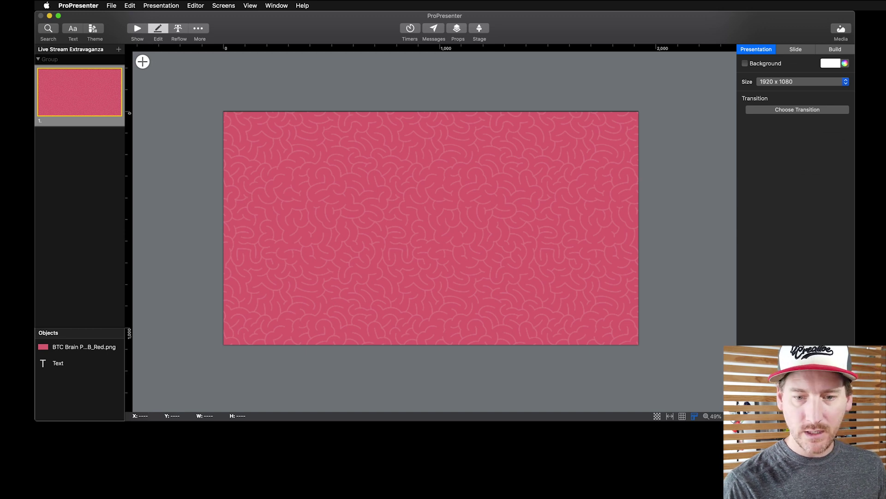
drag(527, 249, 425, 212)
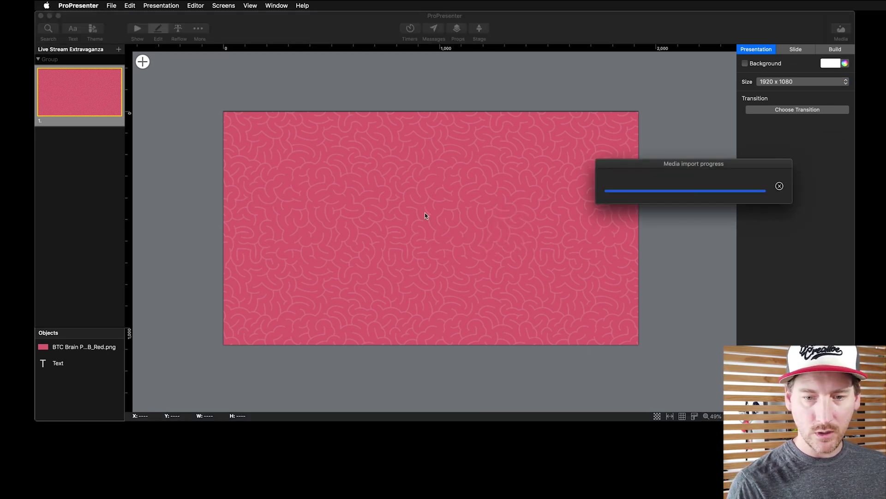
drag(433, 245, 432, 212)
- Give the brain logo a drop shadow with blur 10
click(760, 223)
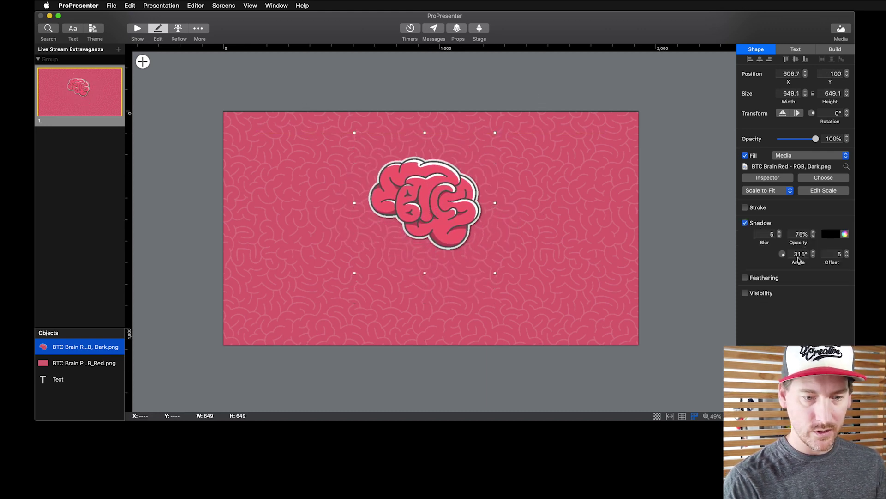
click(765, 234)
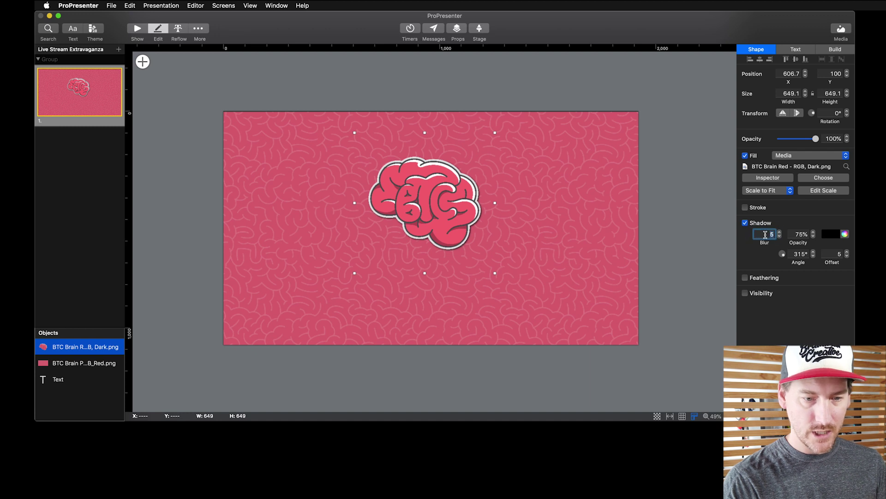
text(10)
key(Tab)
click(450, 100)
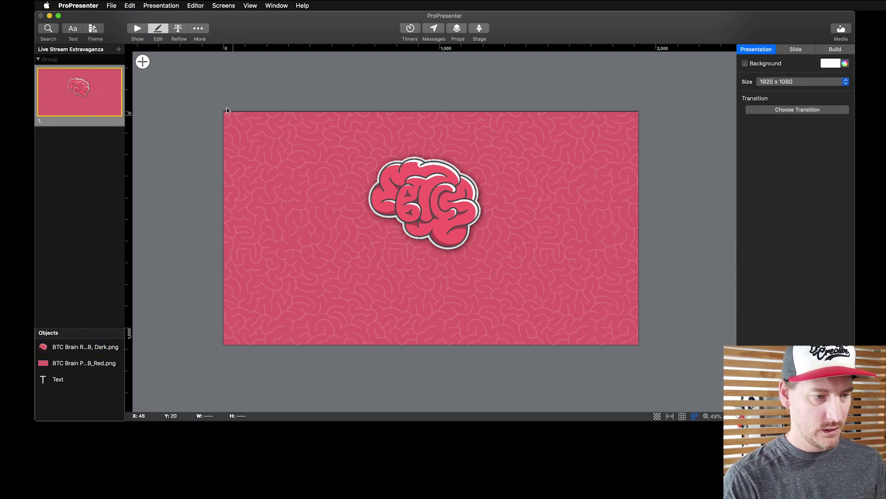
- Bring the text box to the front, shrink it near the bottom, and type 'Live Stream Begins in :'
drag(76, 379, 74, 340)
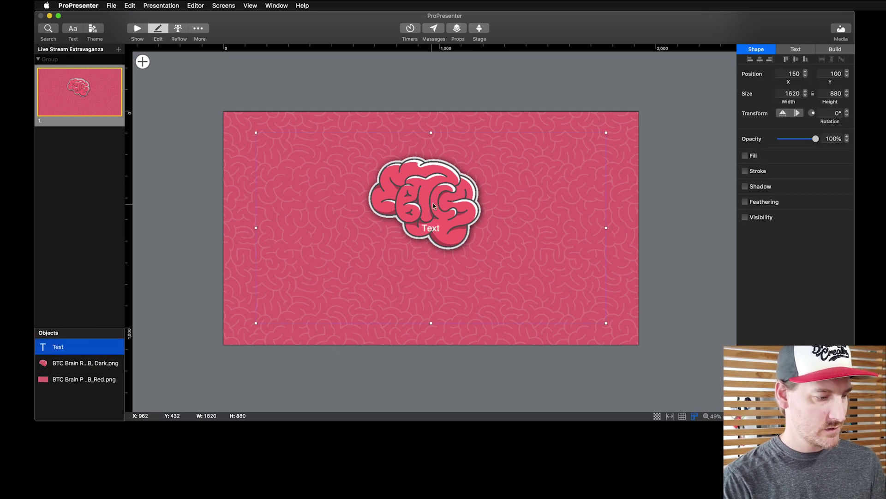
drag(431, 133, 432, 288)
double_click(434, 311)
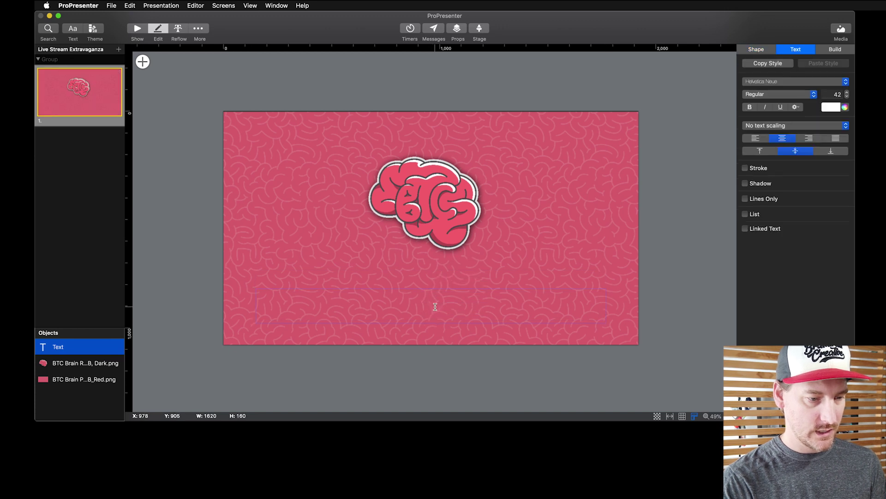
text(Live Stream Be)
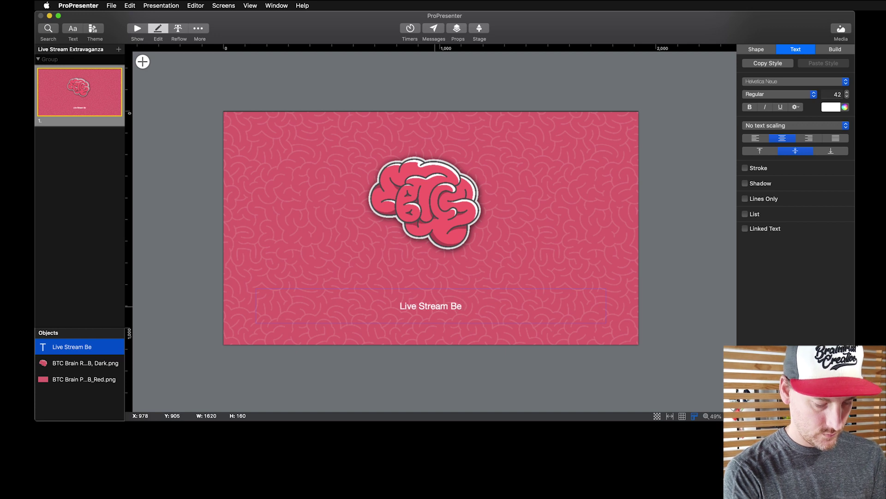
text(gins in :)
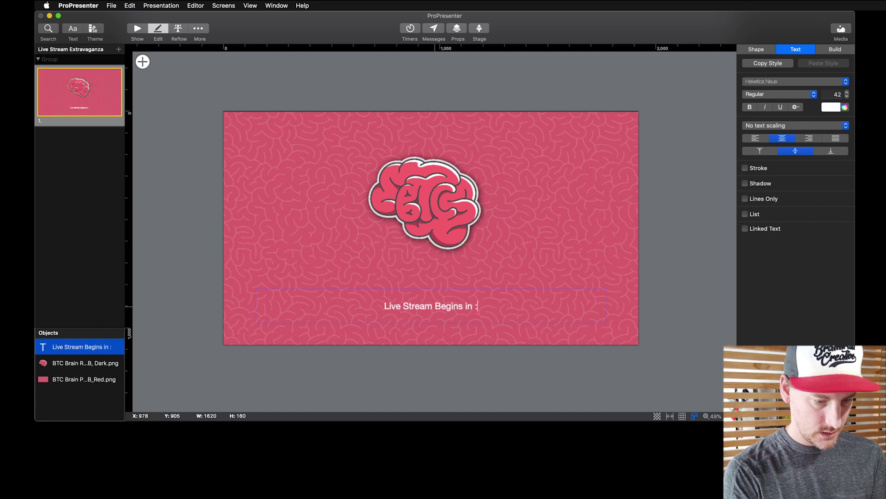
click(460, 357)
- Apply bold Rift Soft styling, then duplicate the caption beside itself as a left-aligned copy
click(441, 310)
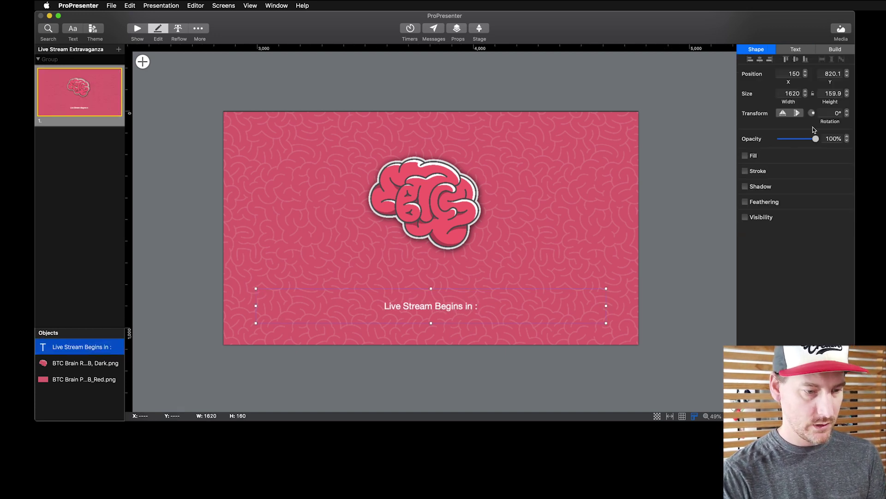
key(super+alt+v)
key(super+d)
drag(413, 309, 552, 295)
click(755, 138)
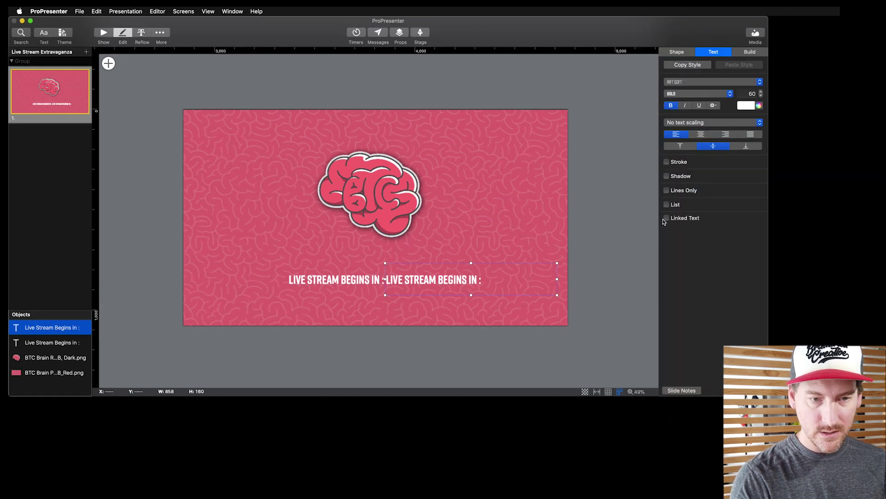
- Link the copied text box to the Preshow Countdown timer
click(666, 219)
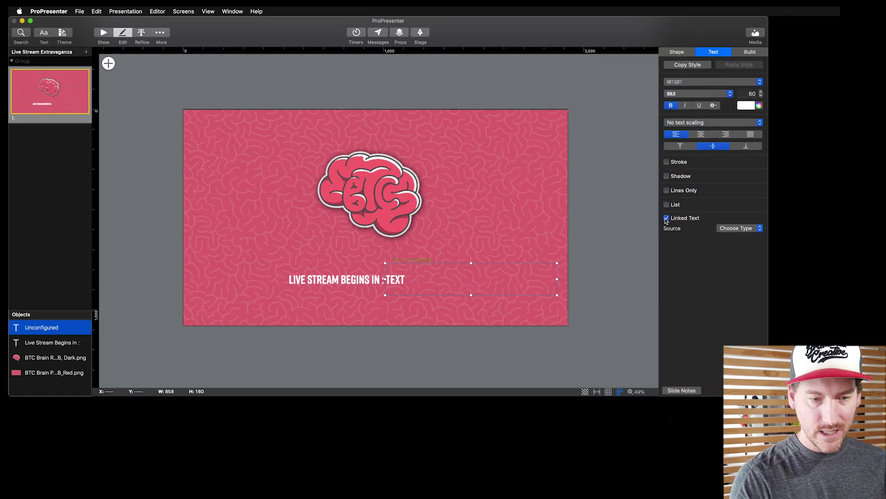
click(734, 229)
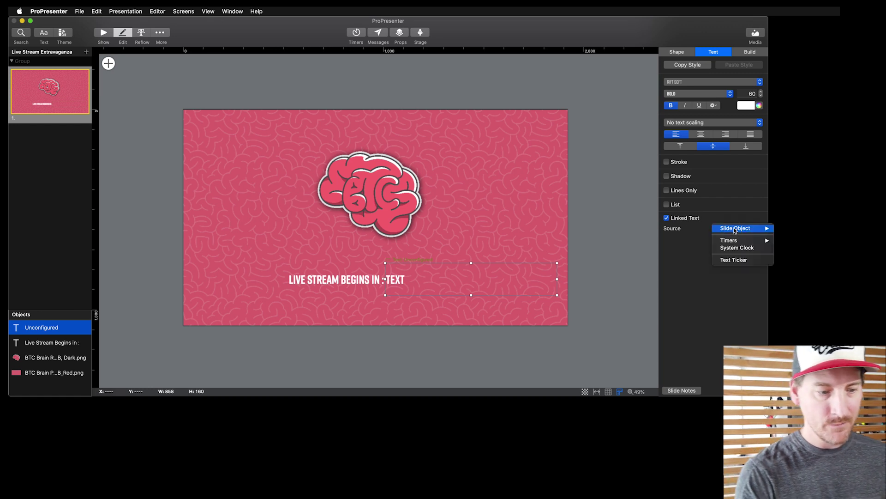
mouse_move(742, 230)
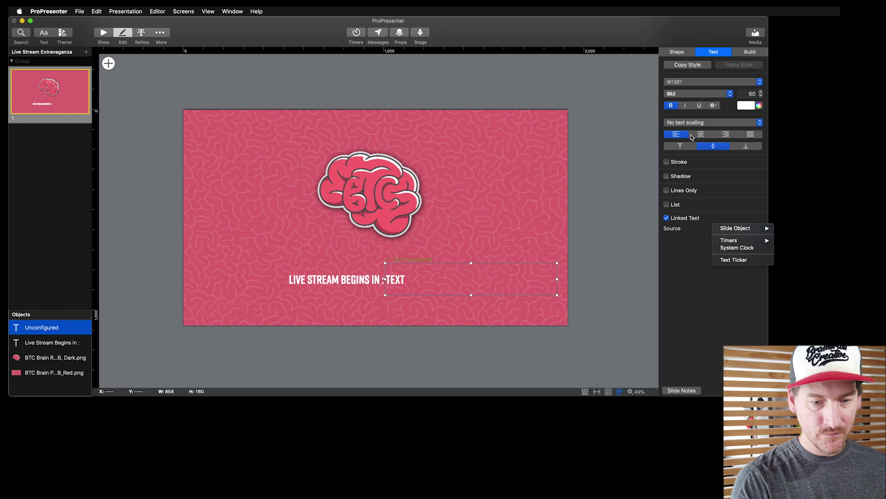
mouse_move(719, 242)
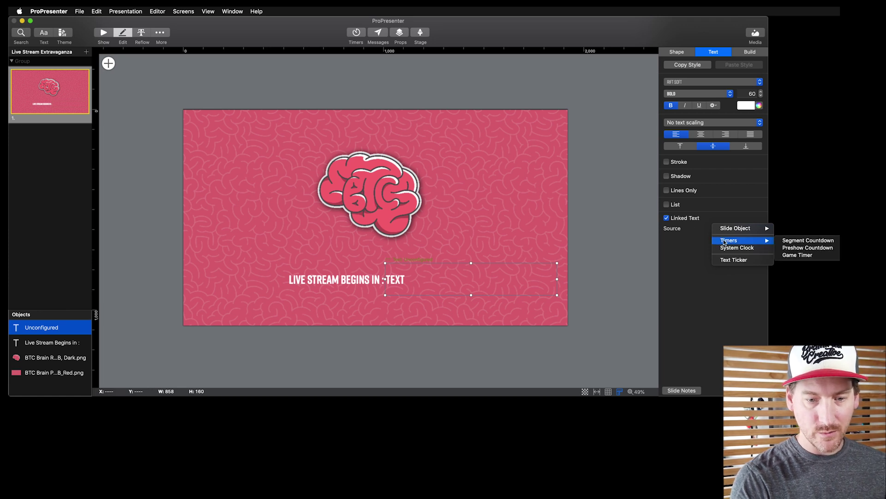
click(784, 248)
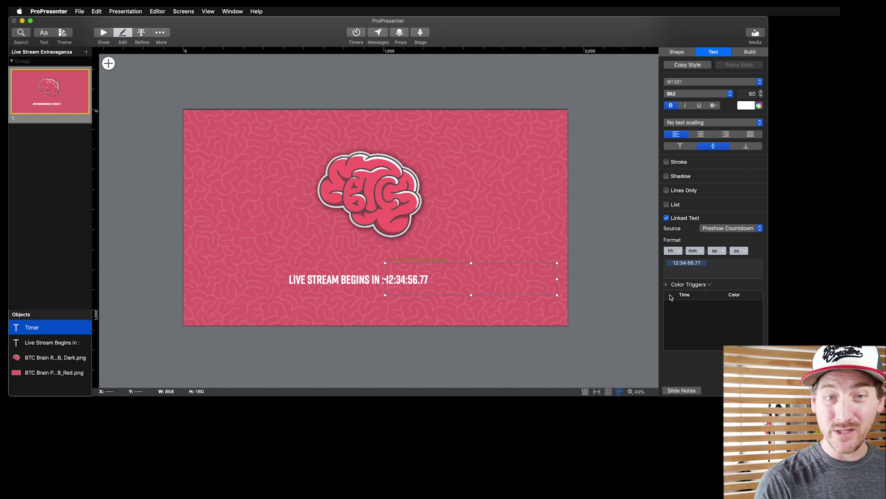
- Format the countdown to hide hours and fractions of a second and show minutes
click(681, 251)
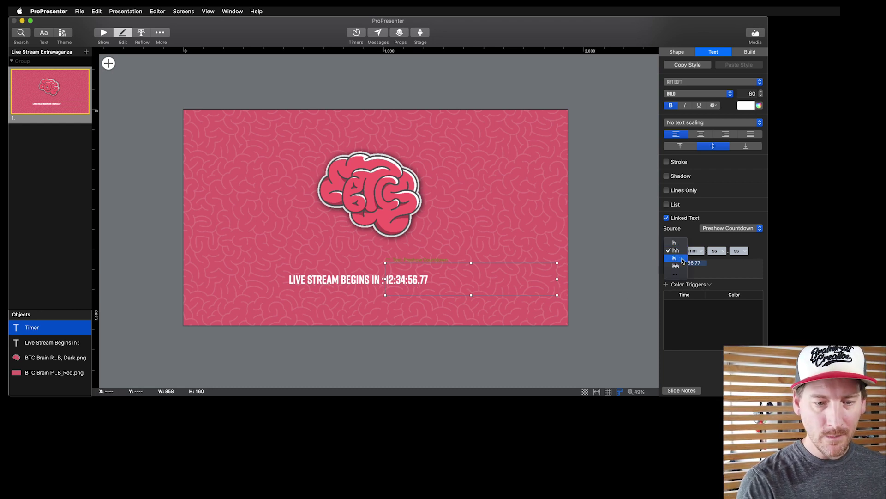
click(682, 267)
click(738, 251)
click(742, 274)
click(673, 251)
click(675, 257)
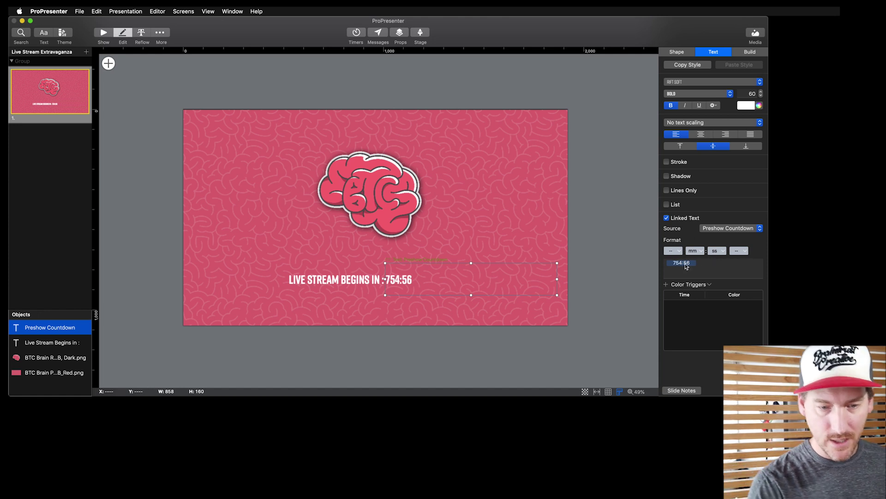
click(702, 254)
click(695, 257)
- Set the countdown's font size to 100, then deselect everything
click(745, 93)
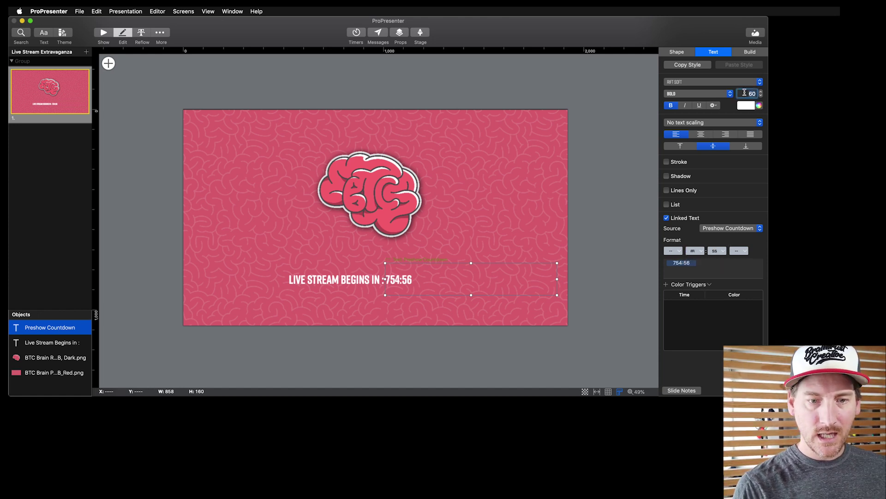
text(100)
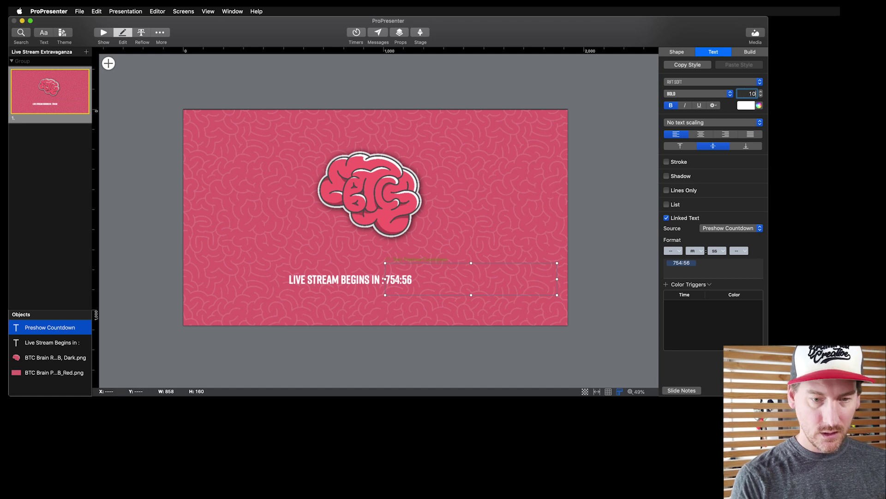
key(Return)
click(408, 324)
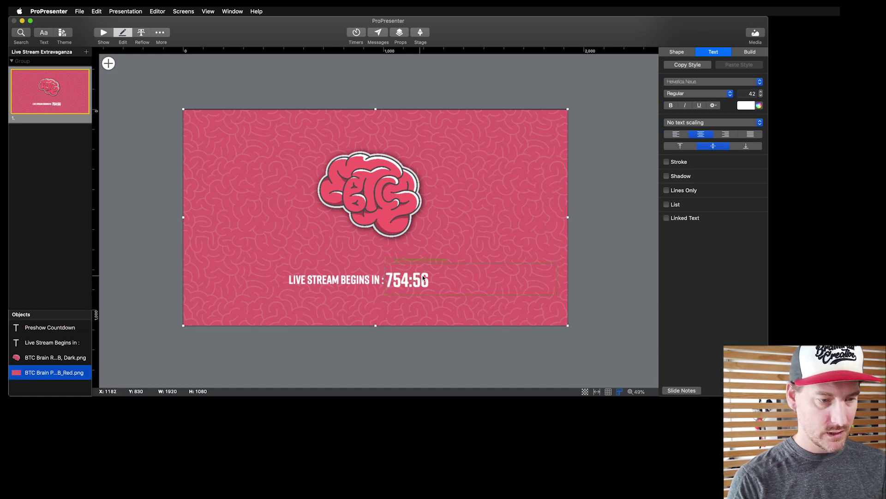
click(352, 280)
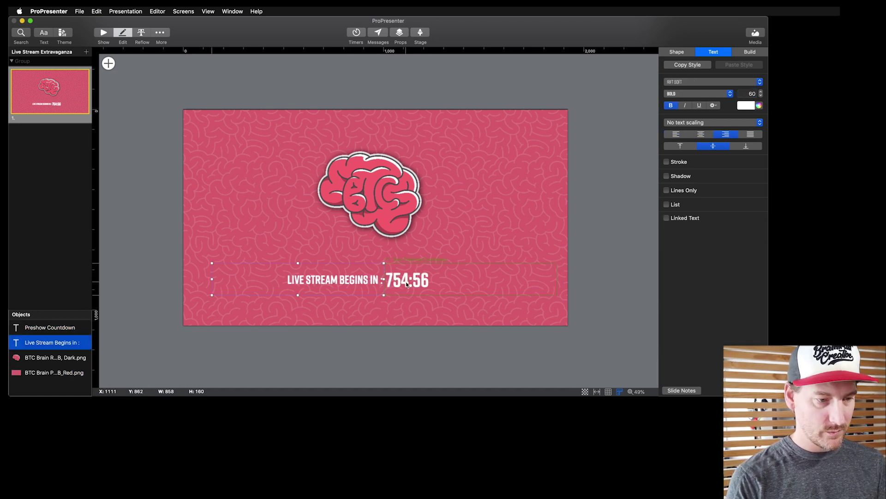
key(Escape)
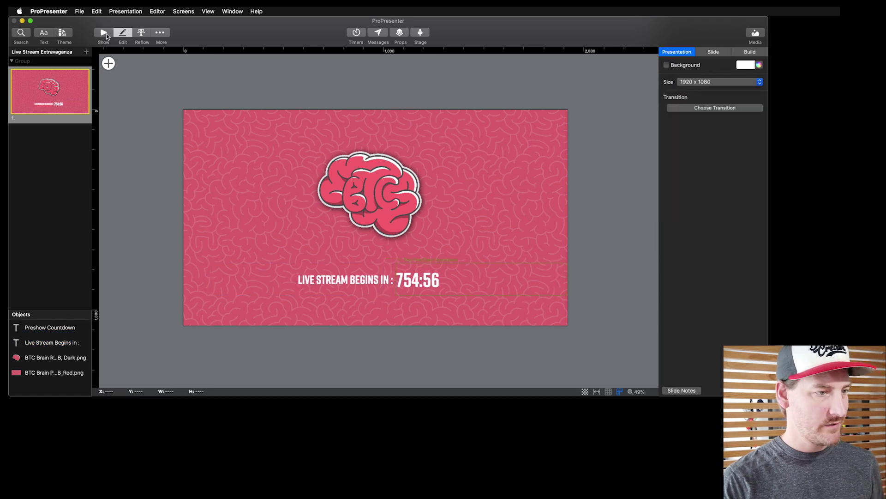
- Take the countdown slide live from the Show view and bring up the Timers window
click(106, 34)
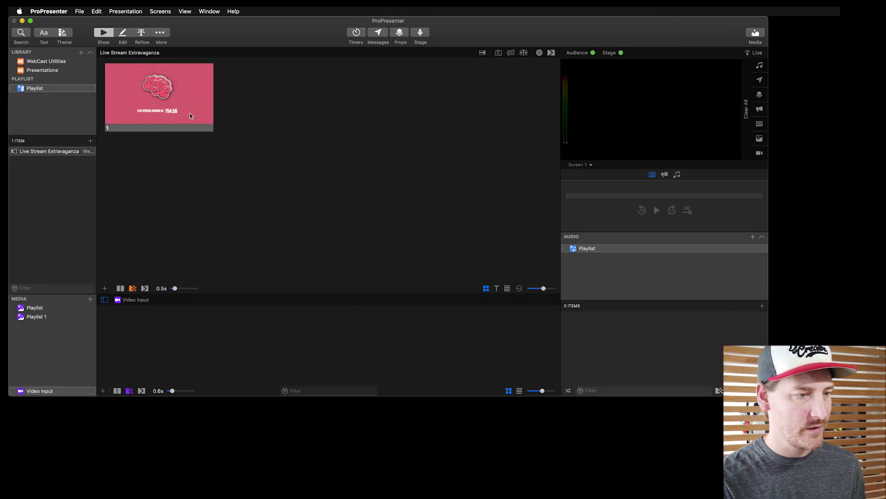
click(190, 113)
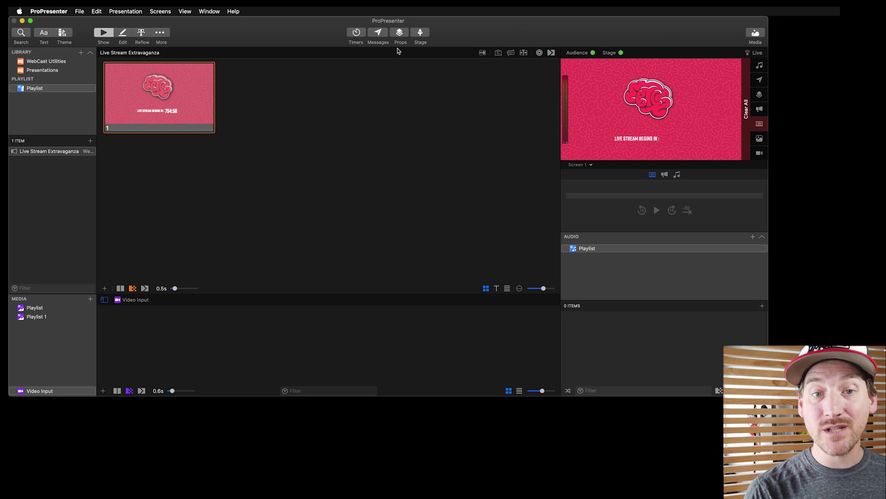
click(356, 33)
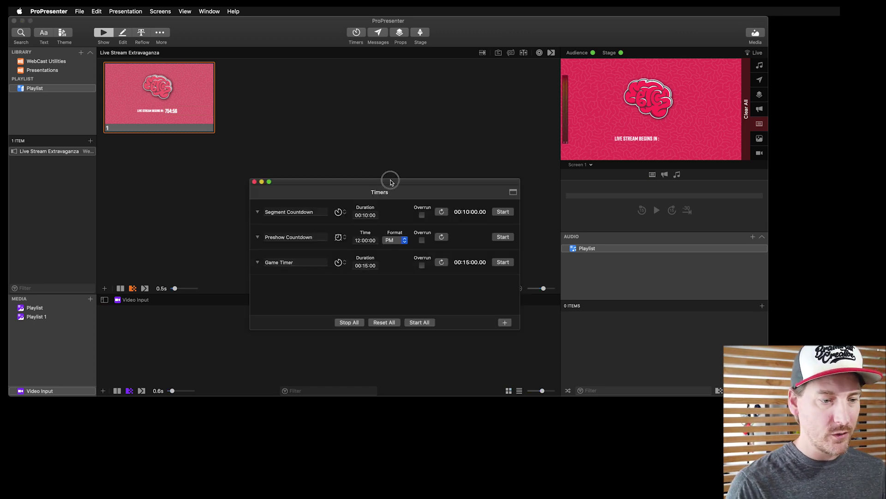
- Start the Preshow Countdown timer, keeping its PM target time
drag(390, 179, 394, 93)
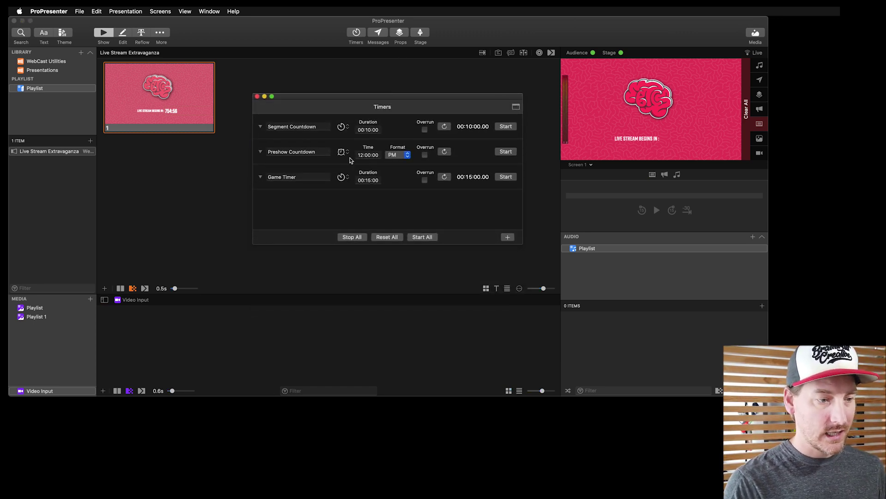
click(403, 158)
click(394, 155)
click(505, 152)
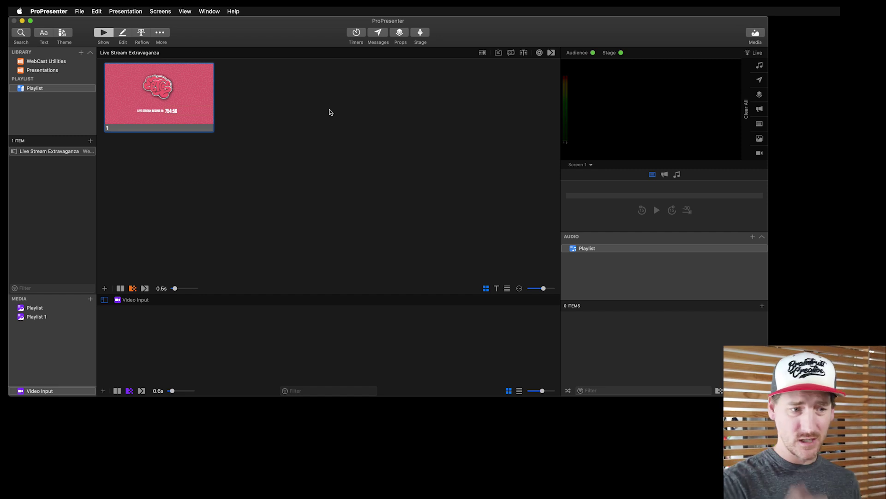
- Open ProPresenter Preferences at the Video Input settings
click(56, 10)
click(58, 40)
mouse_move(371, 93)
mouse_down()
mouse_move(384, 89)
mouse_move(374, 77)
mouse_up()
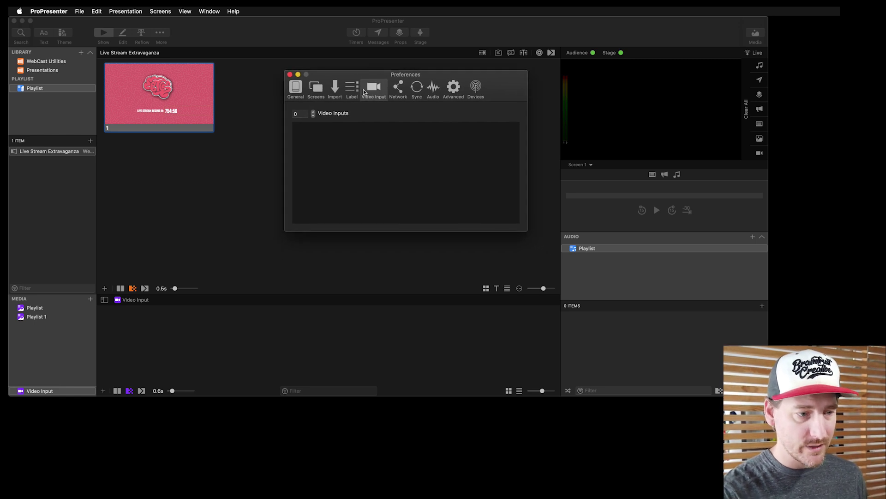
- Add one video input described as Host, sourced from the FaceTime HD Camera (Built-in)
click(314, 114)
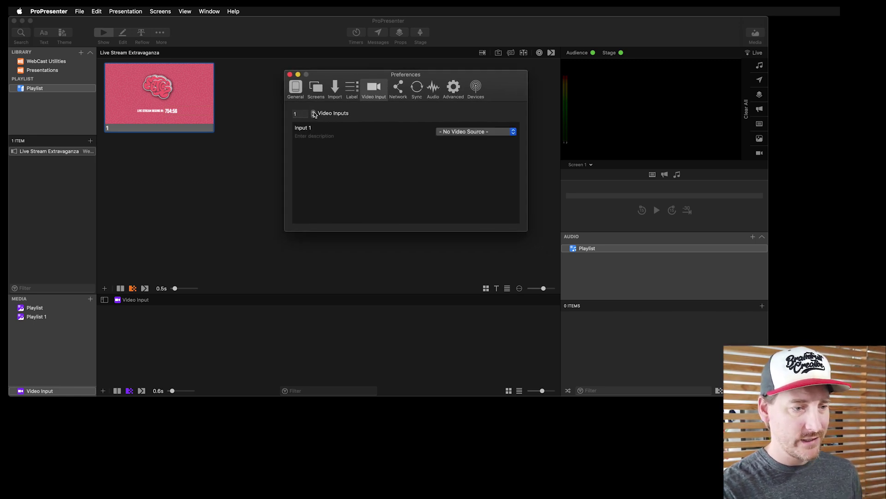
click(309, 137)
text(Host)
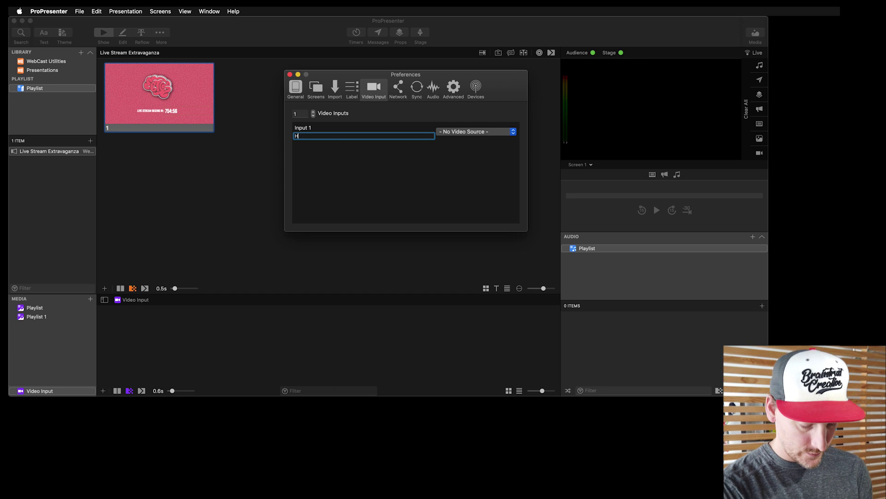
click(452, 134)
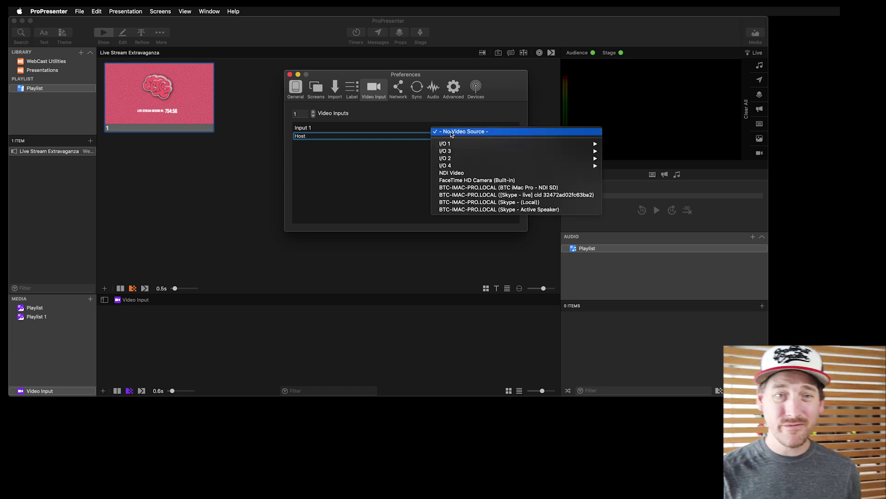
mouse_move(465, 147)
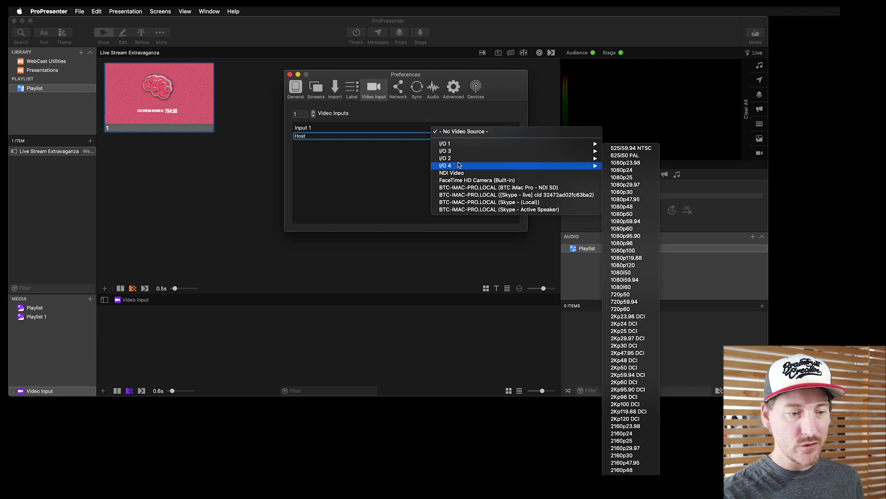
mouse_move(484, 158)
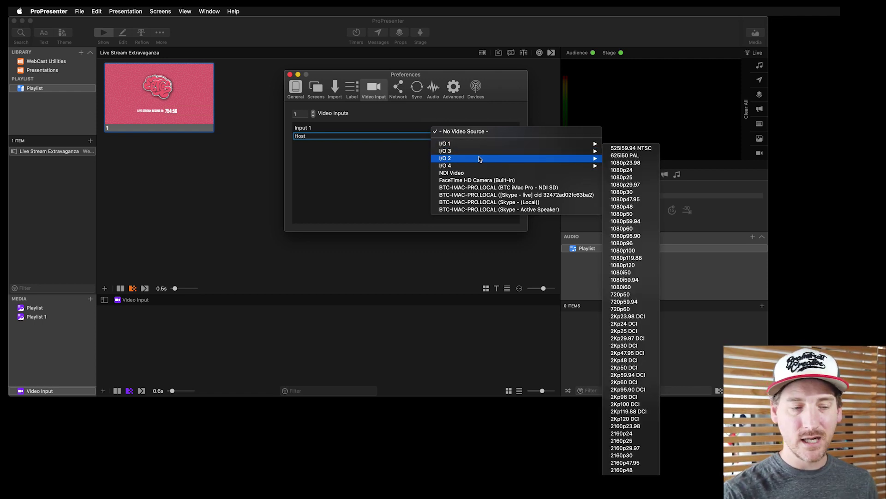
click(470, 181)
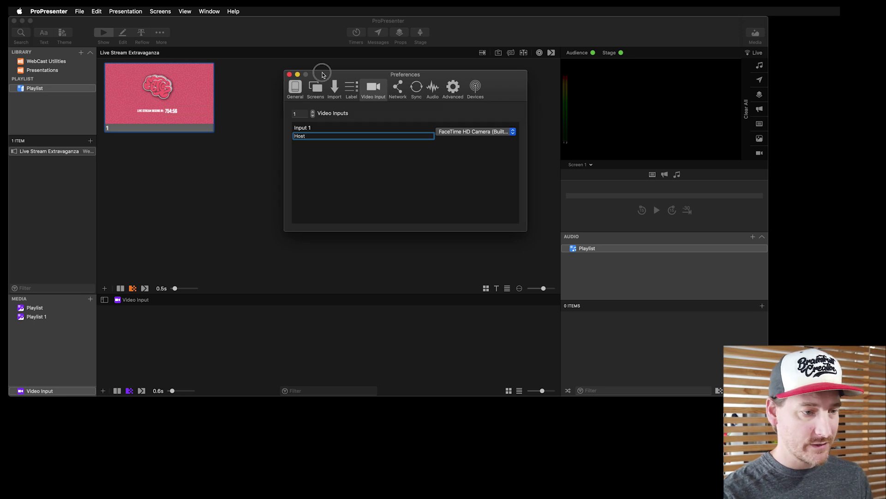
drag(322, 74, 315, 72)
- Close Preferences, add Input 1: Host to the Video Input bin, and trigger its feed live
click(282, 74)
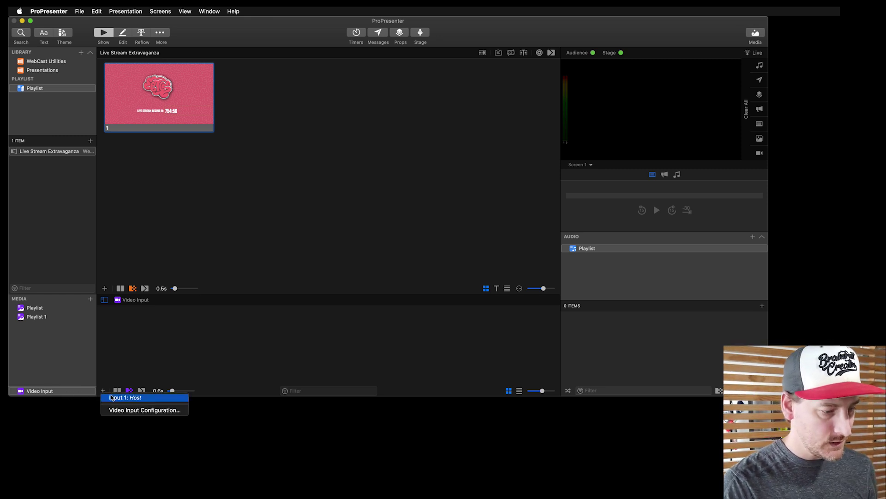
click(145, 398)
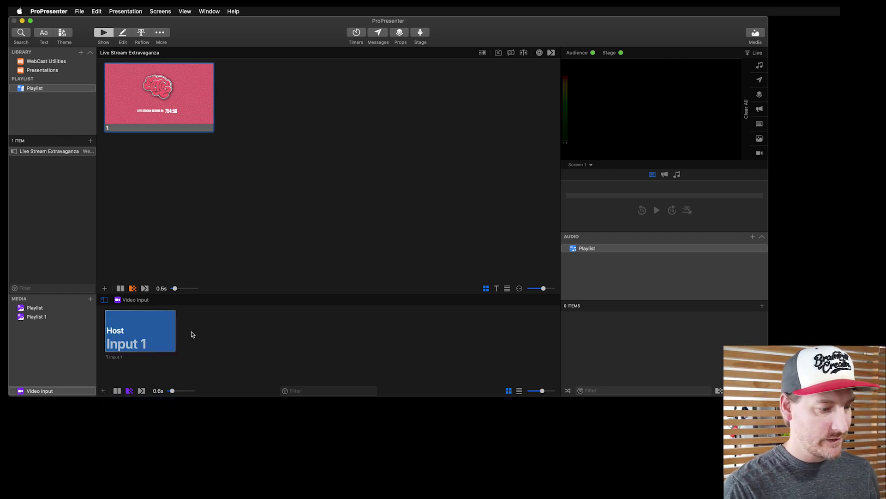
click(162, 332)
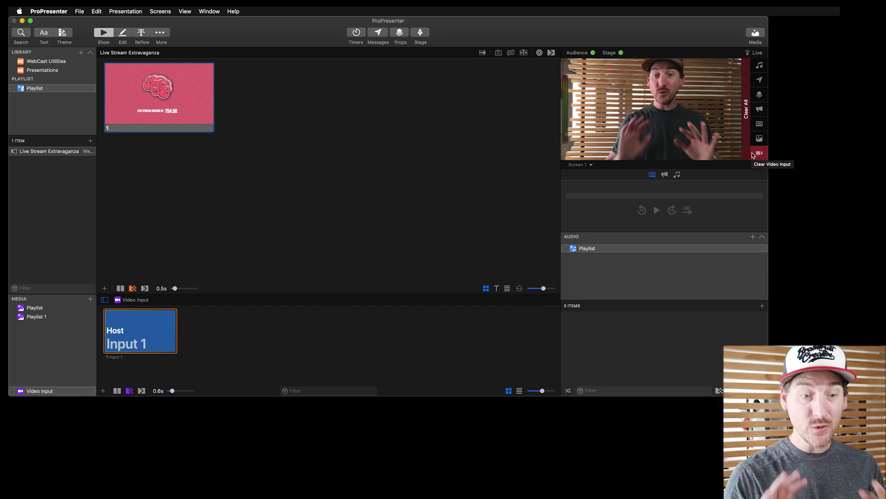
- Show the countdown slide live, then clear it to reveal the Host camera feed
click(203, 101)
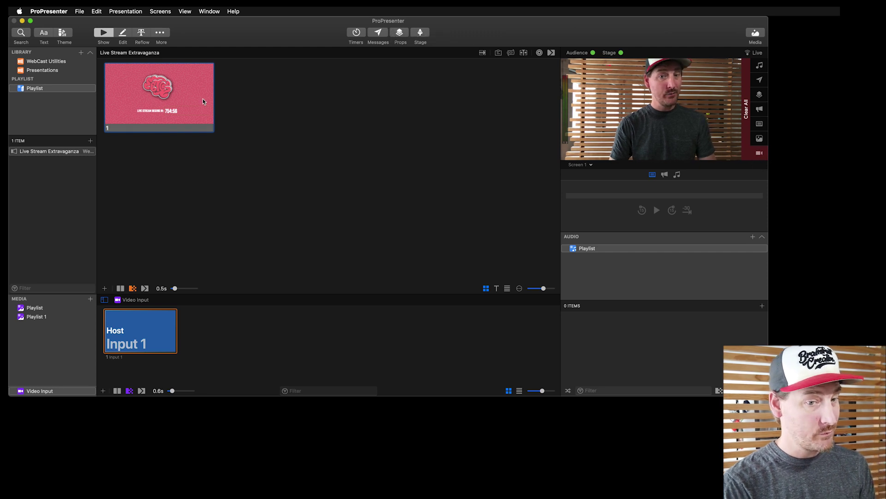
click(203, 101)
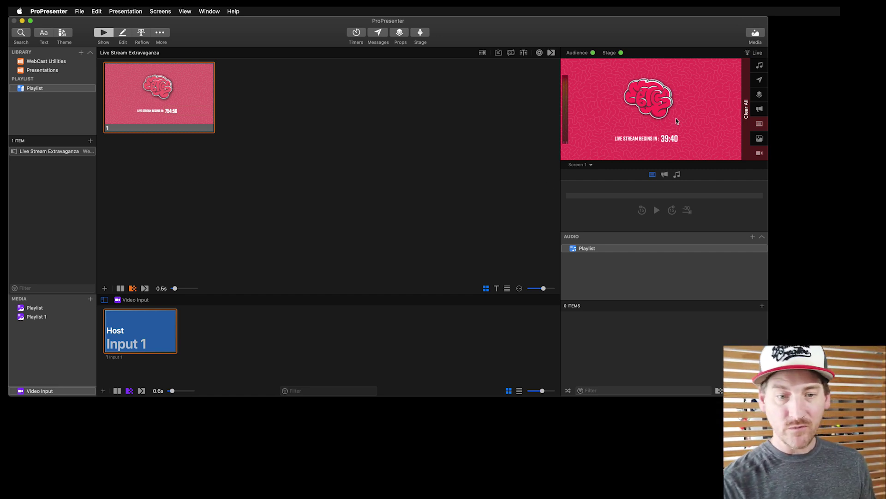
click(760, 124)
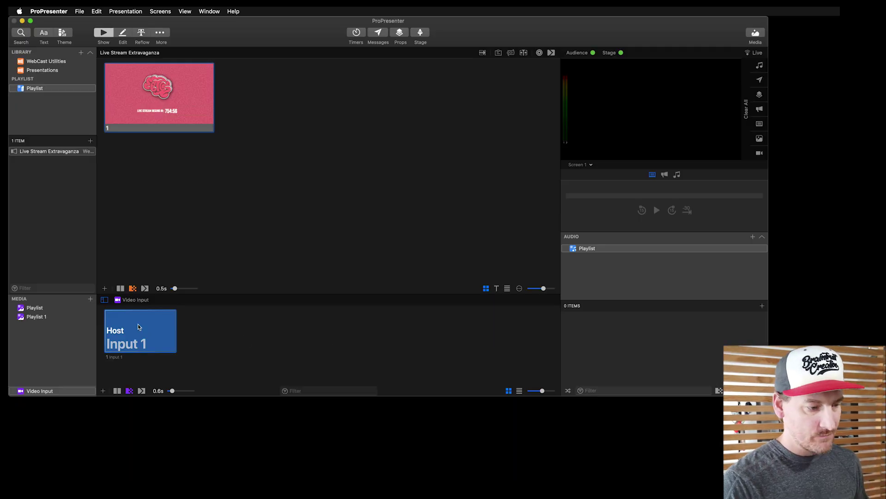
- Set the Host Input 1 cue's behavior to Foreground and send the camera feed live
right_click(138, 327)
mouse_move(174, 330)
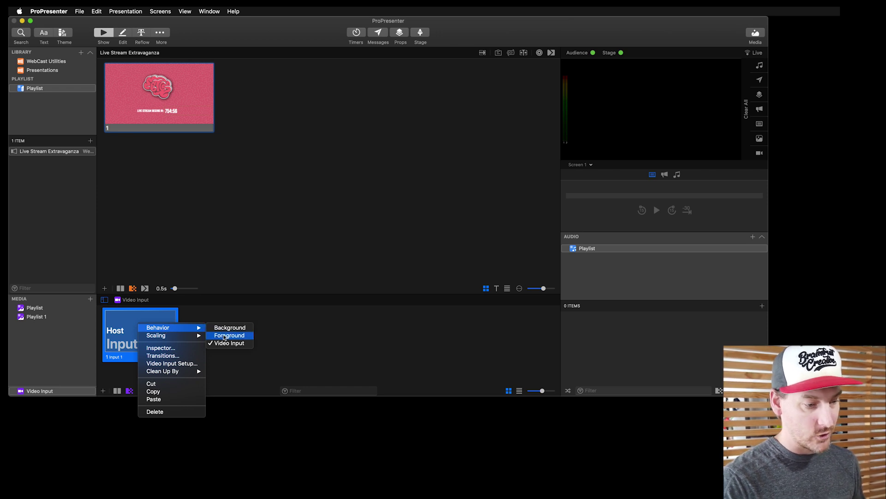
click(230, 335)
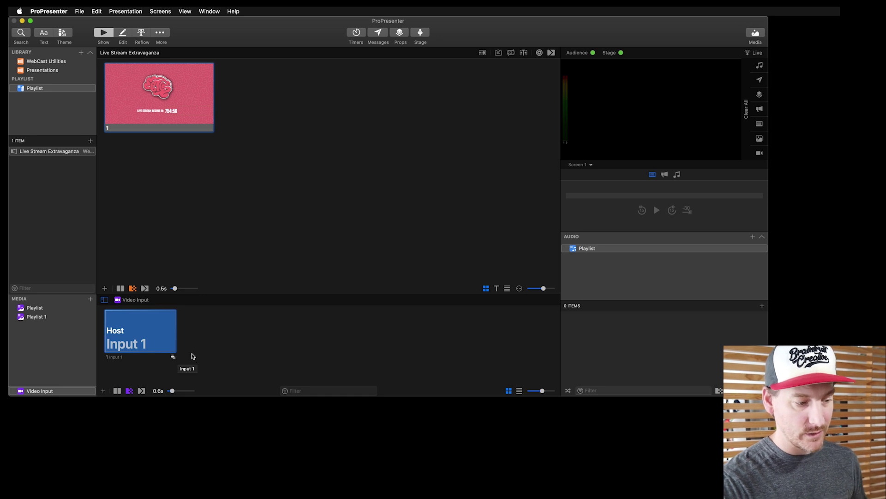
click(161, 334)
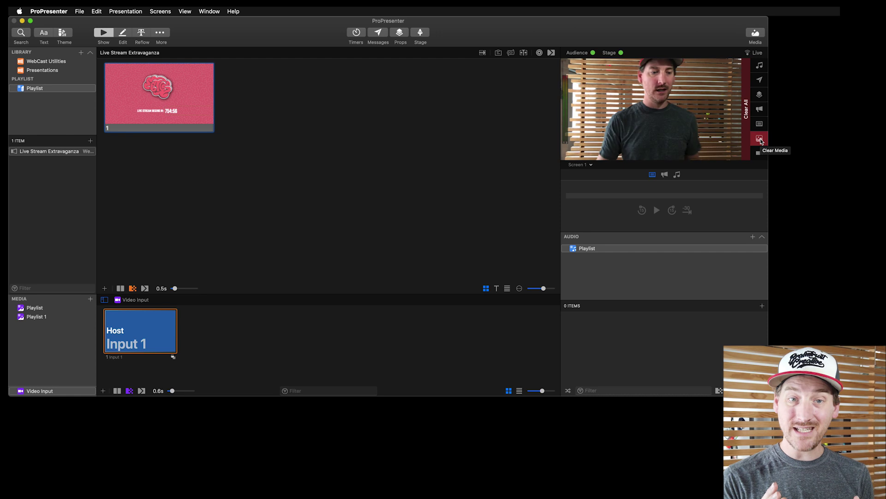
- Alternate live output between the countdown slide and Host camera, then edit the countdown slide
click(191, 88)
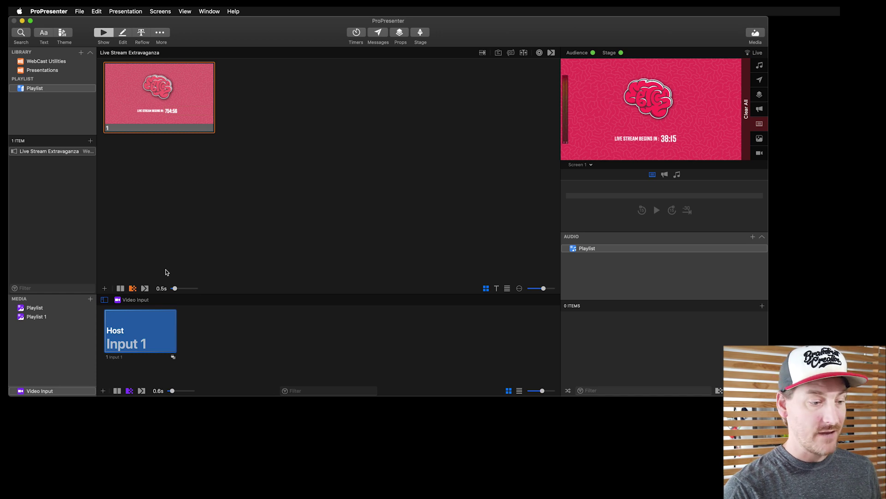
click(157, 335)
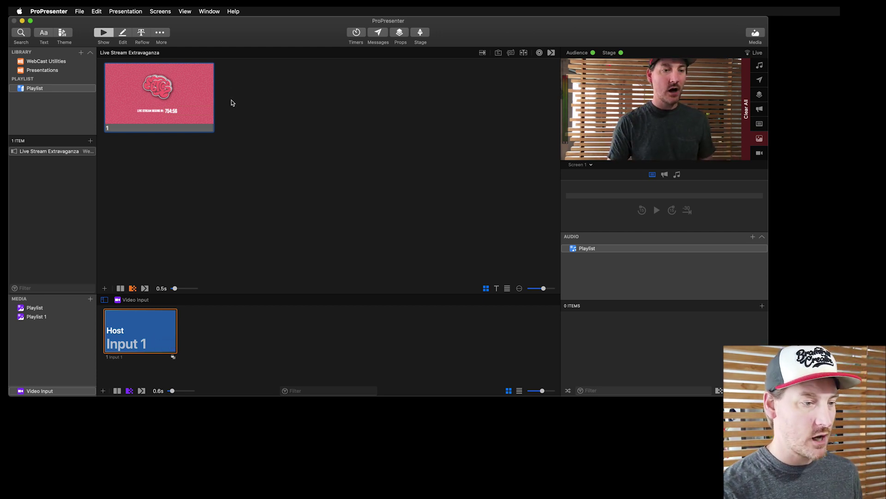
click(170, 327)
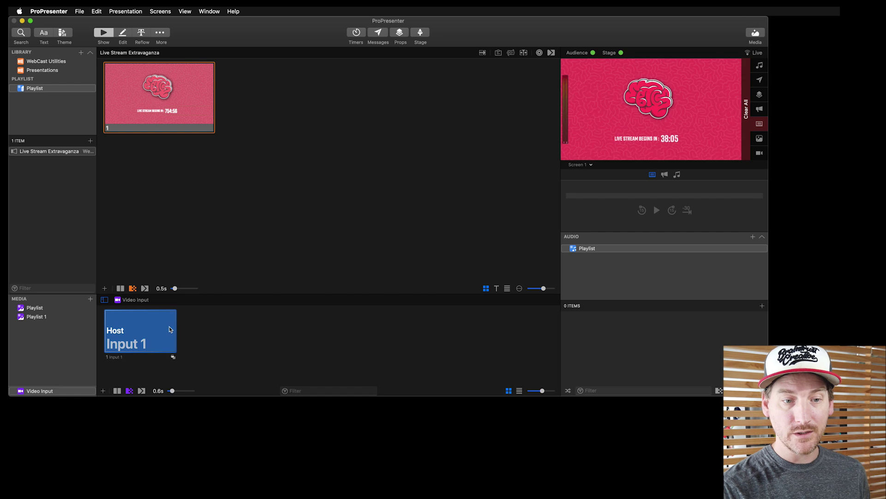
click(170, 329)
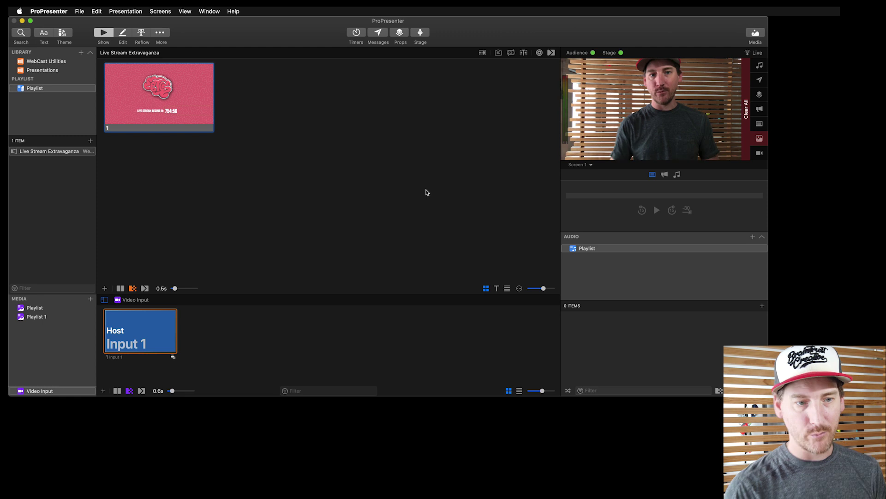
click(125, 33)
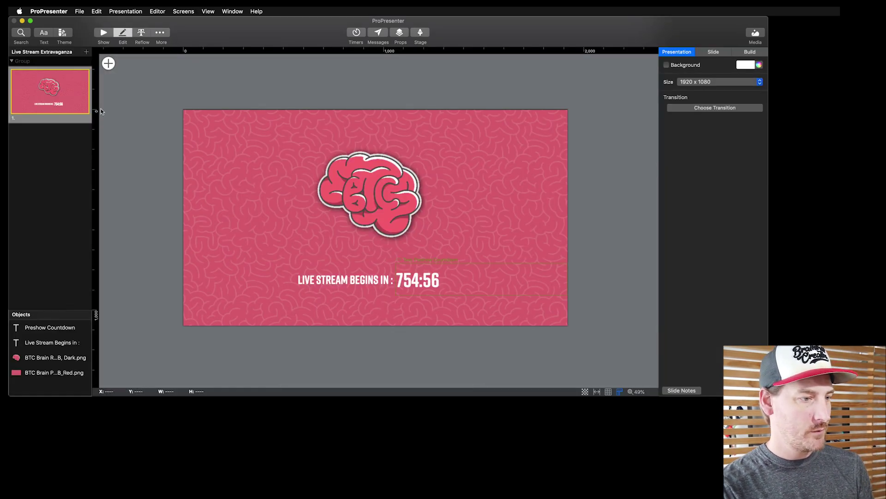
- Add a blank second slide, delete its placeholder text box, and drop in the dark grey brain-pattern image
click(86, 52)
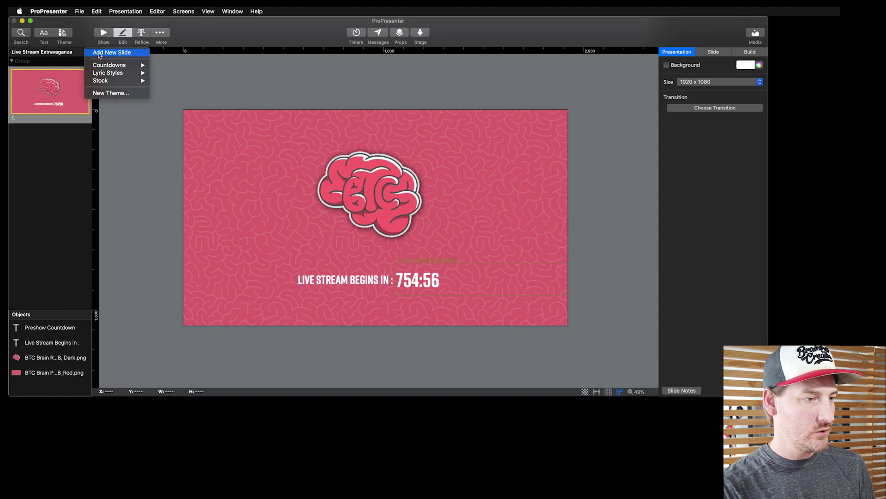
click(99, 54)
click(282, 197)
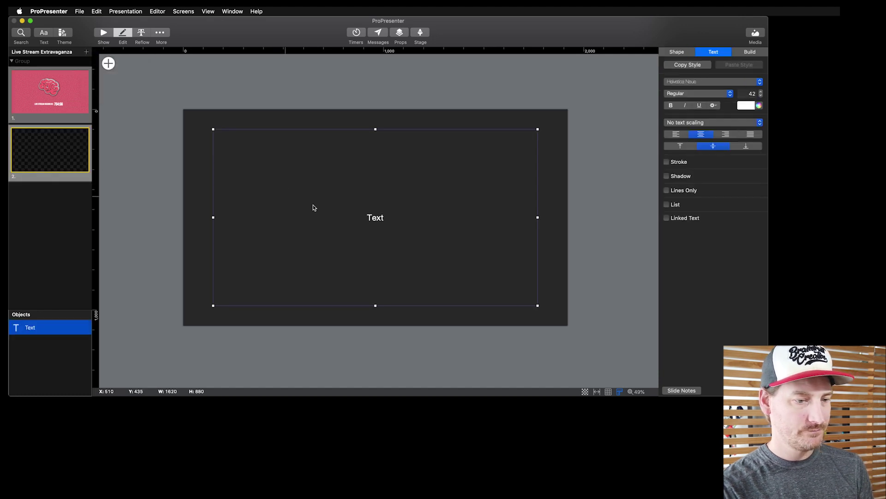
key(BackSpace)
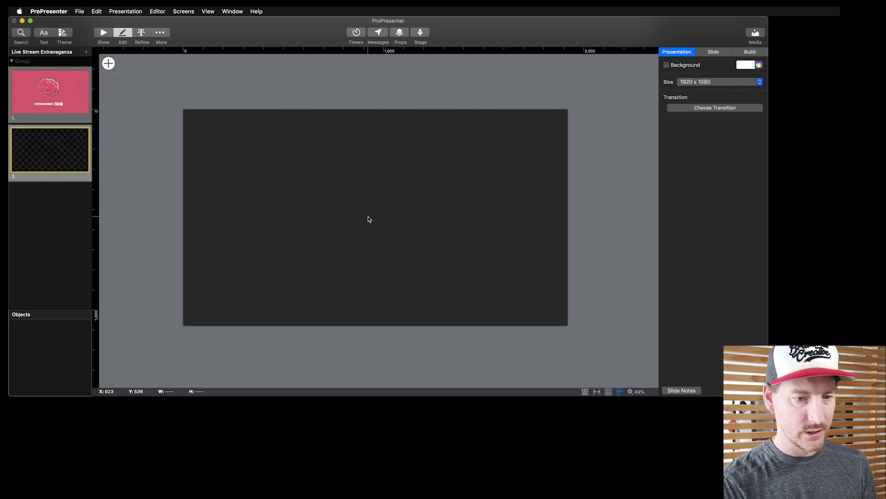
drag(784, 213, 402, 207)
click(262, 83)
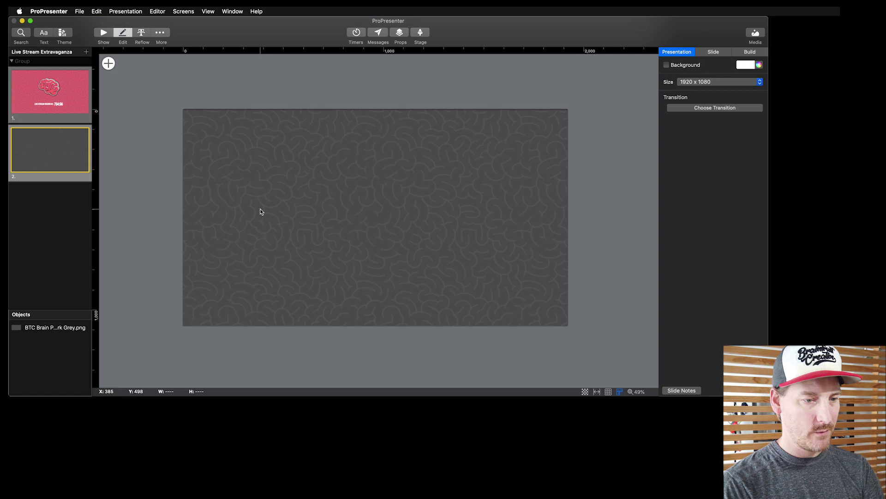
- Insert a rectangle on slide 2 and stretch it to about 1618 × 878
click(109, 62)
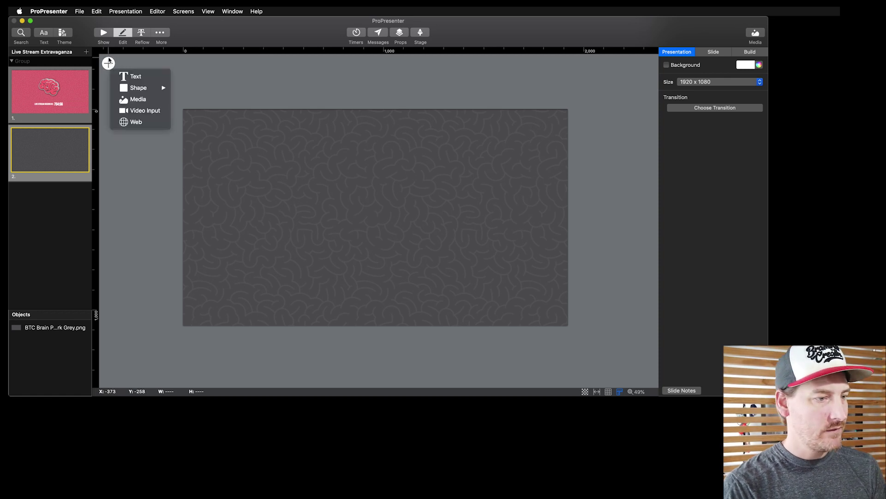
mouse_move(124, 90)
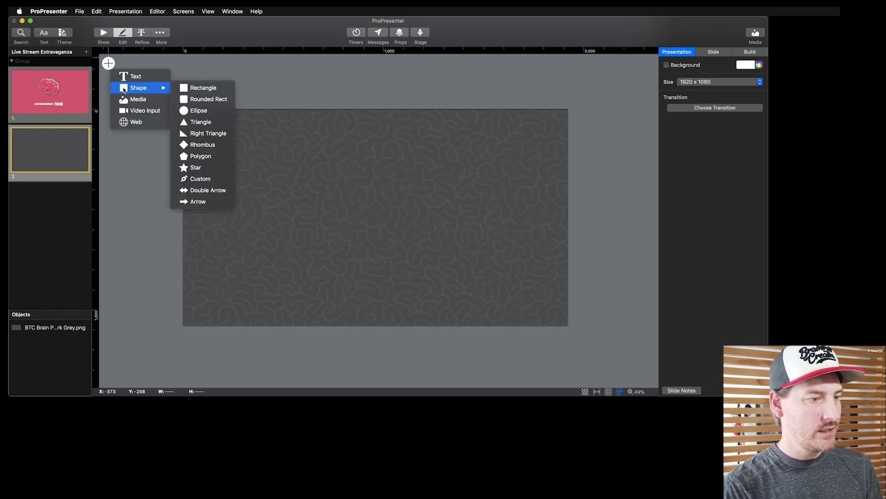
click(200, 88)
drag(390, 234, 537, 235)
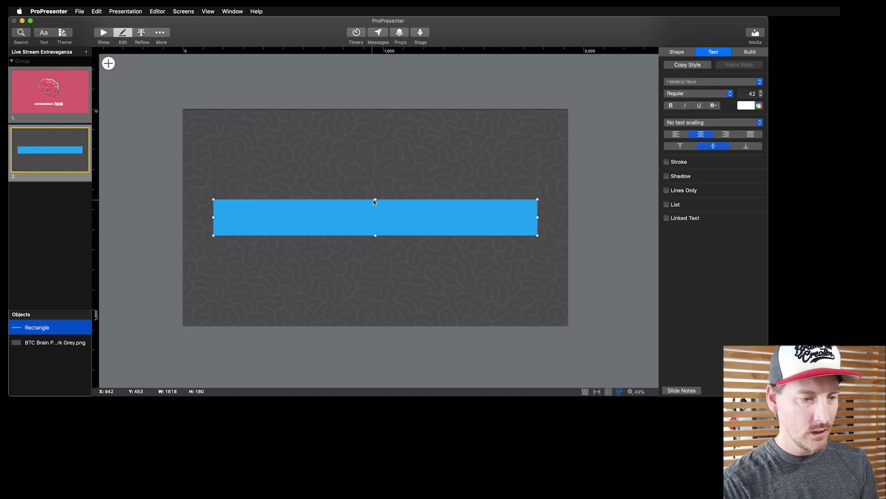
drag(375, 199, 373, 129)
click(677, 52)
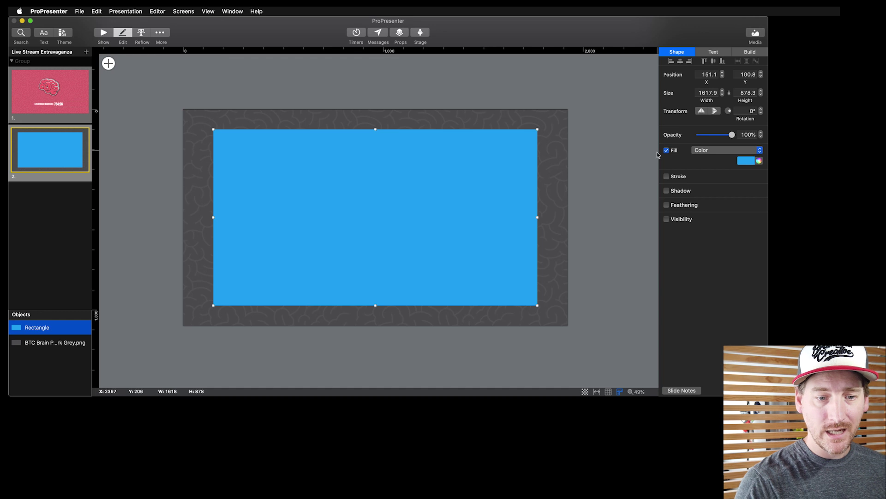
- Set the rectangle's fill to Video Input, keeping Input 1: Host as the source
click(716, 153)
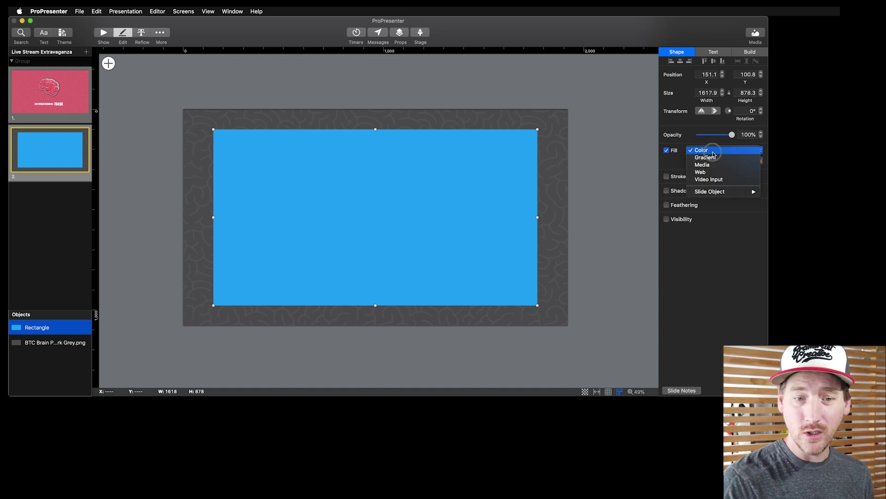
click(719, 180)
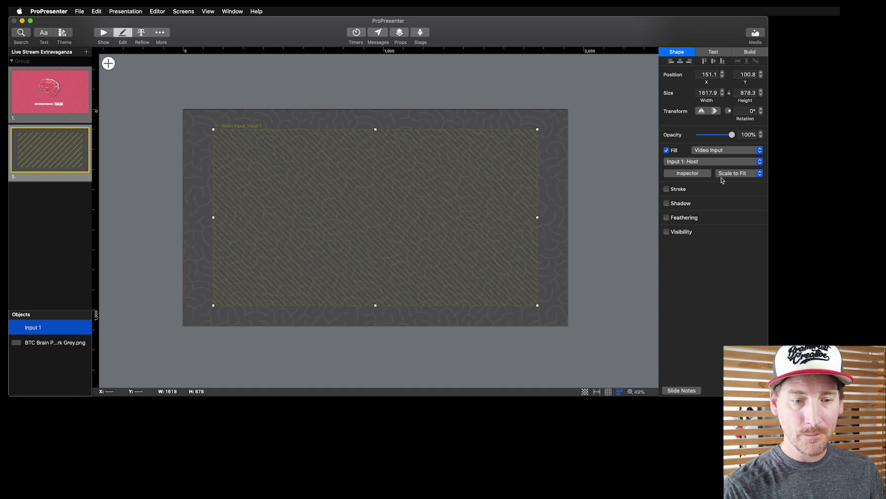
click(694, 164)
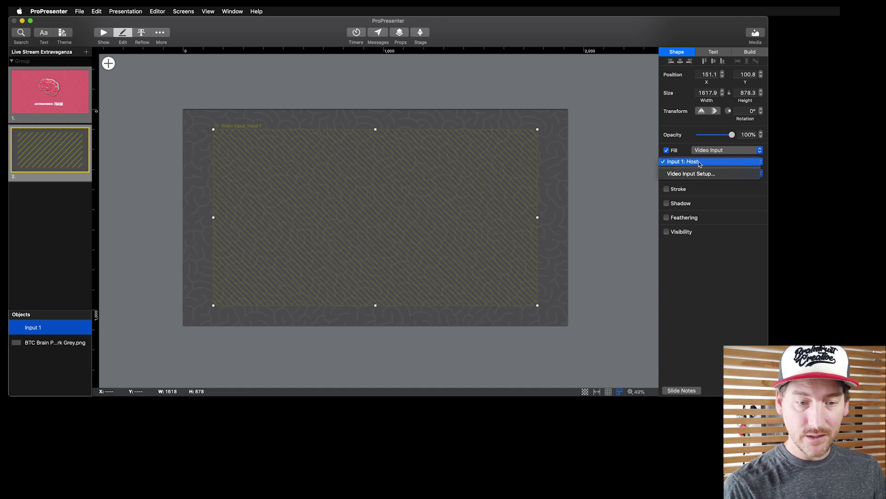
click(693, 162)
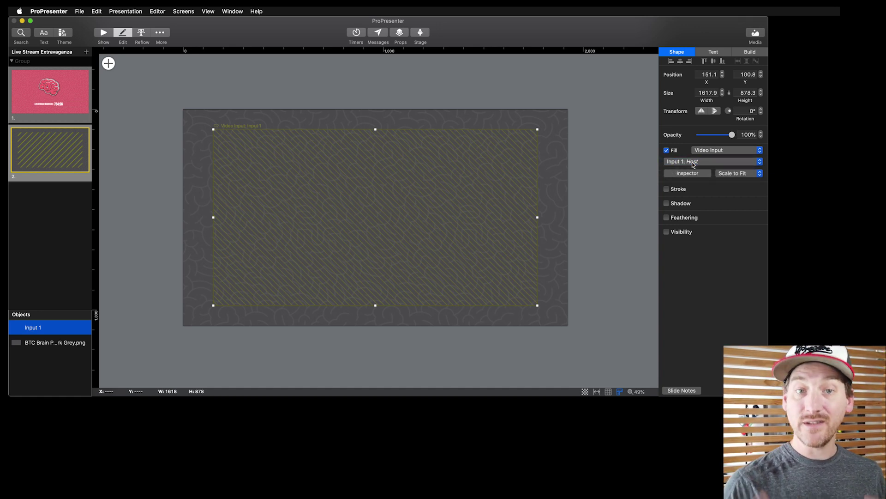
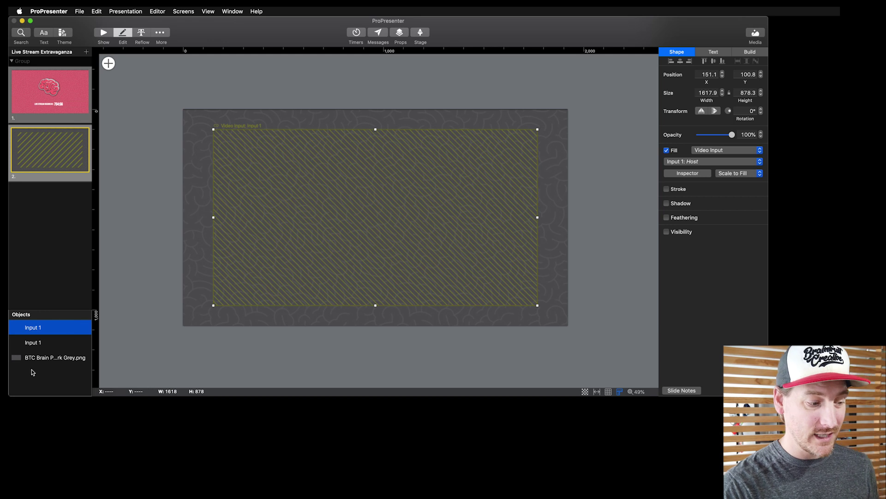
- Use Select Element to pick the underlying second Input 1 shape on slide 2 and show its Fill type choices
click(46, 342)
drag(52, 342, 51, 330)
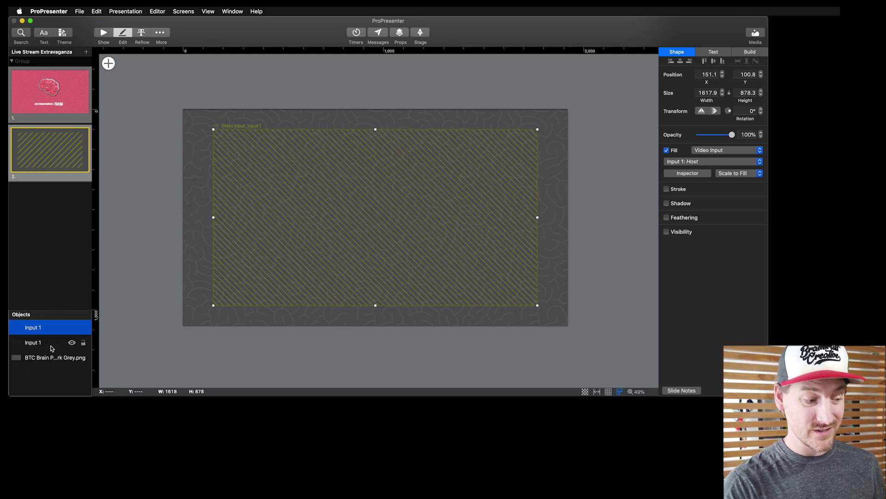
click(52, 347)
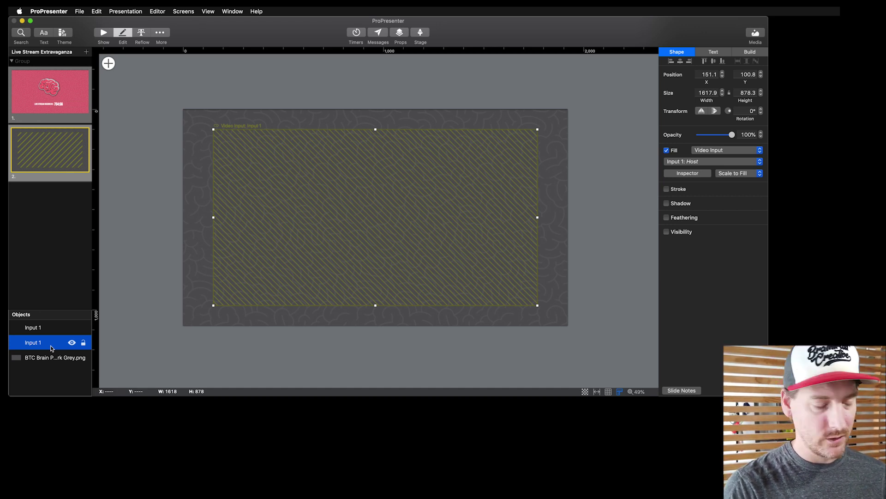
right_click(308, 237)
mouse_move(314, 242)
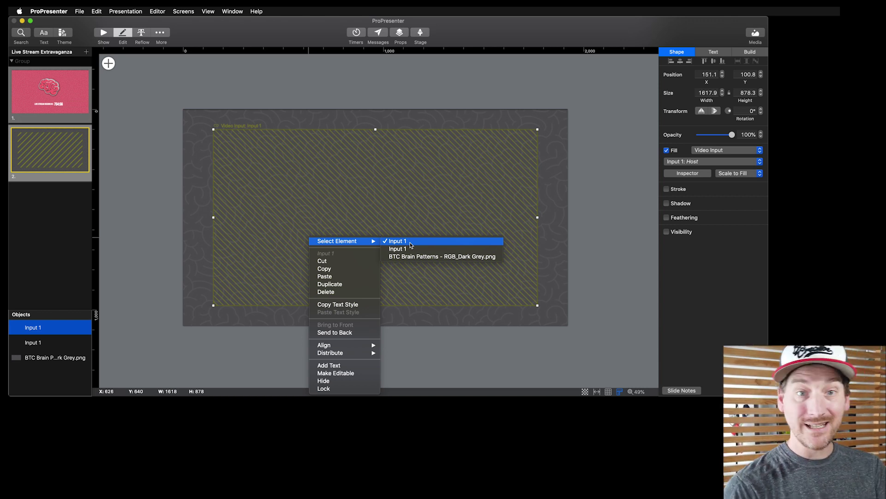
click(414, 249)
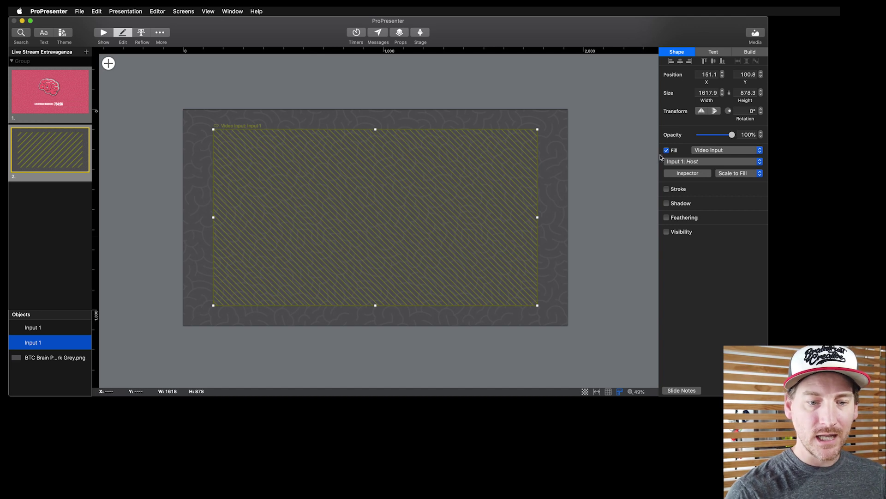
click(700, 151)
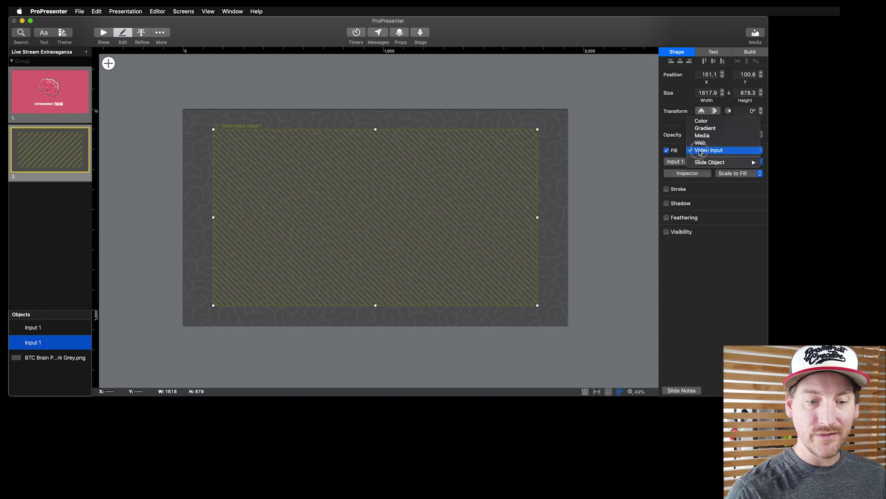
- Change the box's fill to a solid black Color with a drop shadow, then deselect it
click(706, 121)
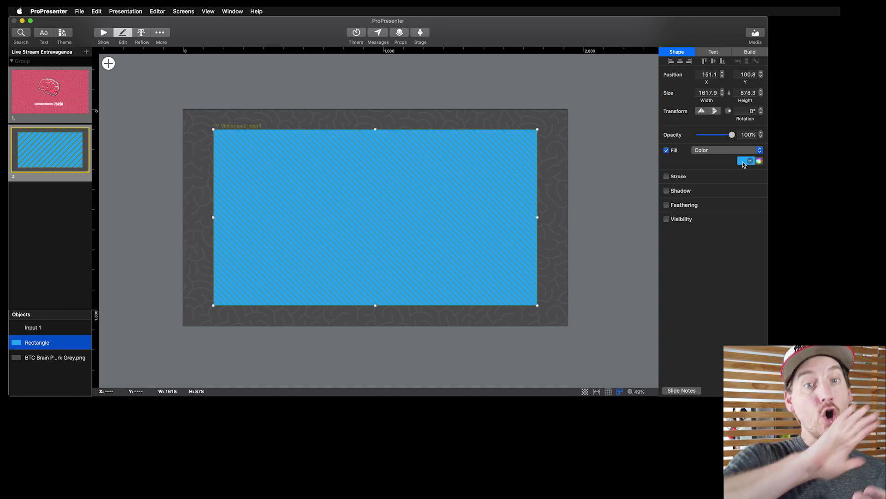
click(745, 163)
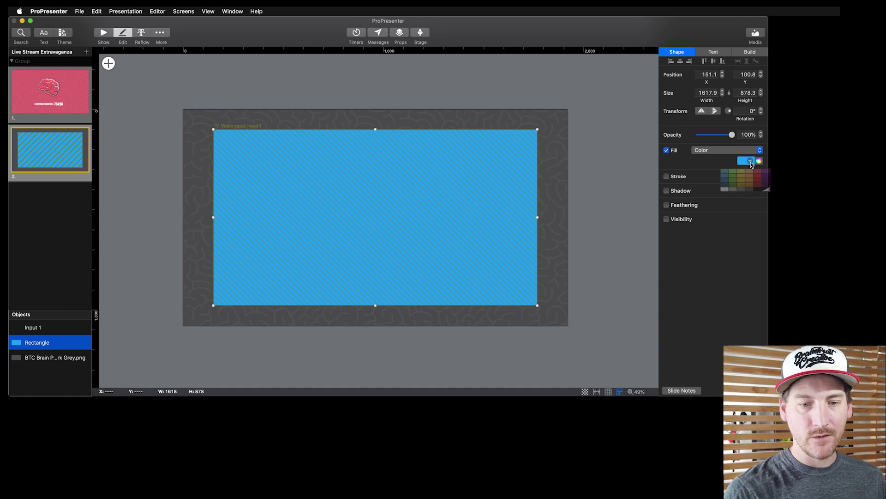
click(769, 213)
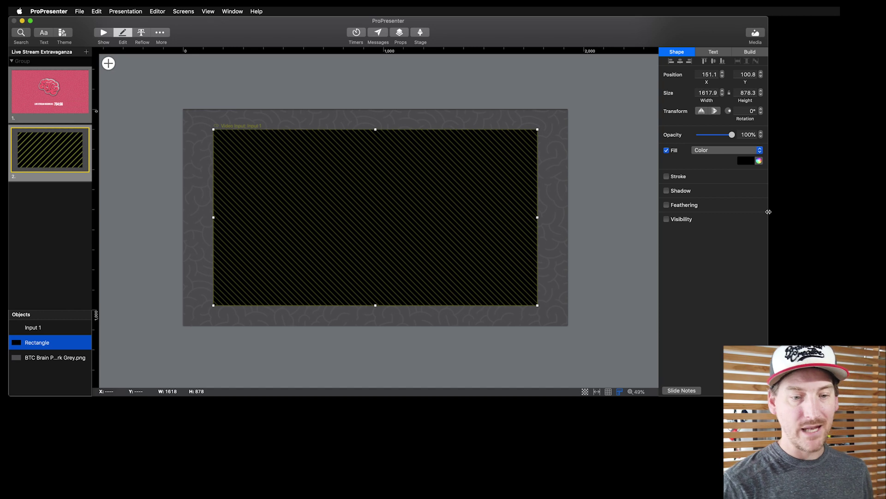
click(681, 191)
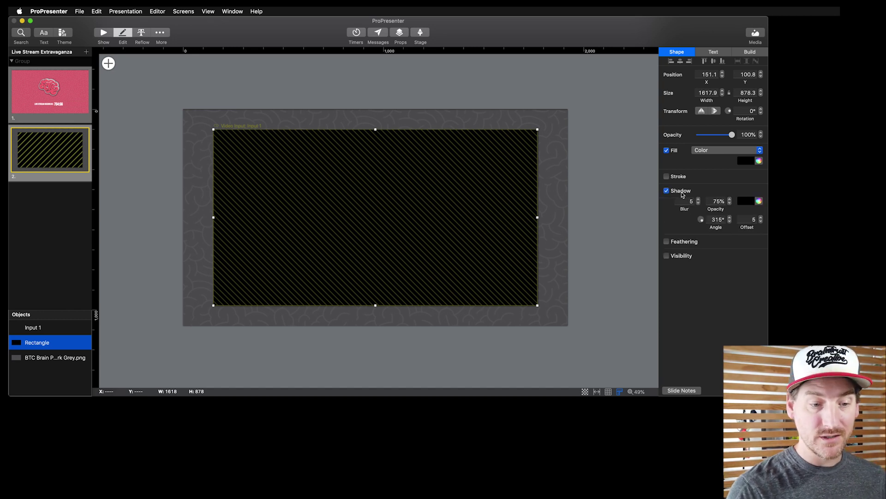
click(632, 230)
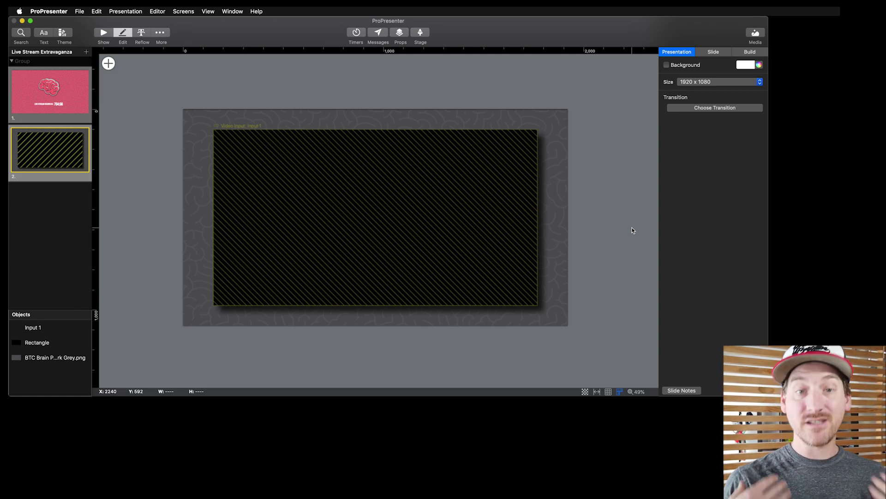
- Take slide 2 live from the Show view and switch over to Skype
click(103, 32)
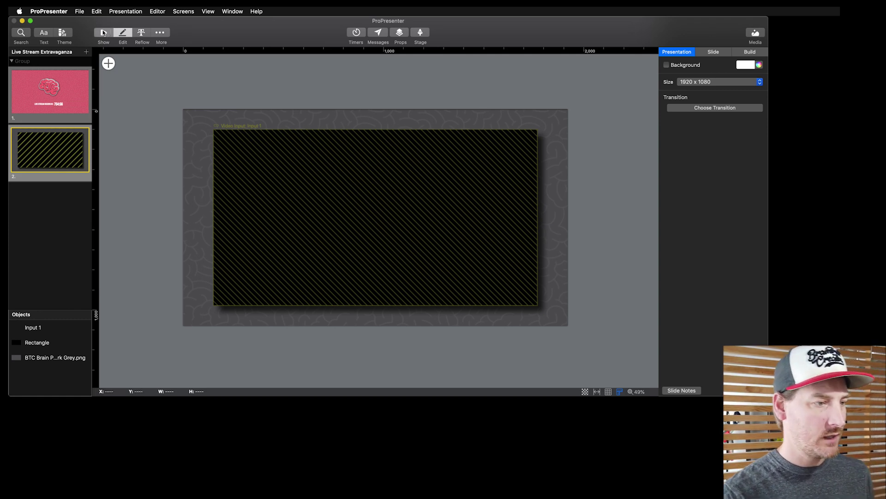
click(274, 102)
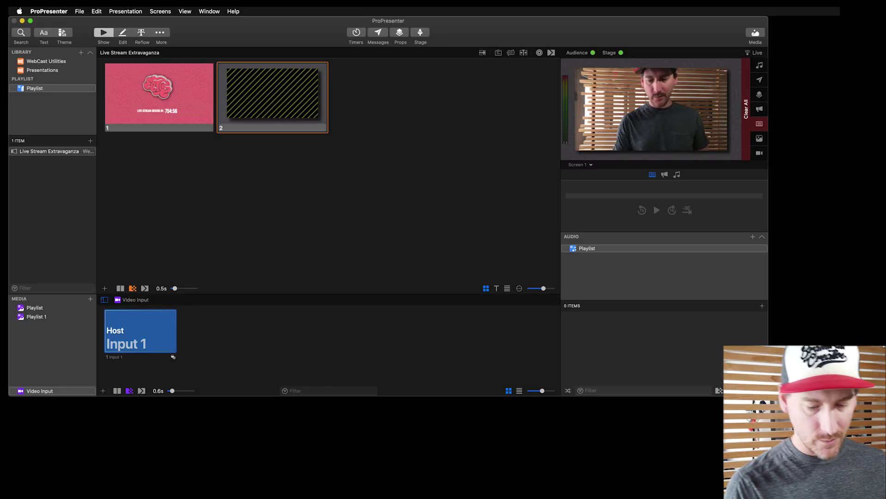
key(super+Tab)
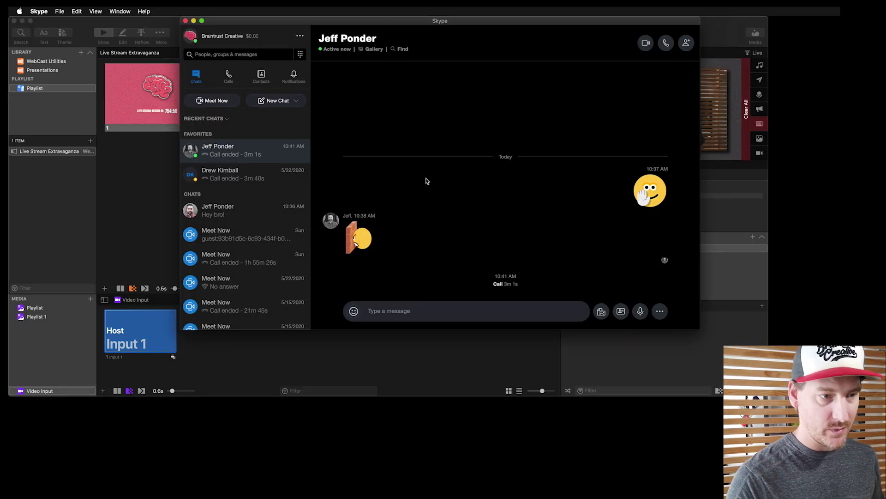
- Move the Skype window lower and start a video call with the favourite contact
click(382, 28)
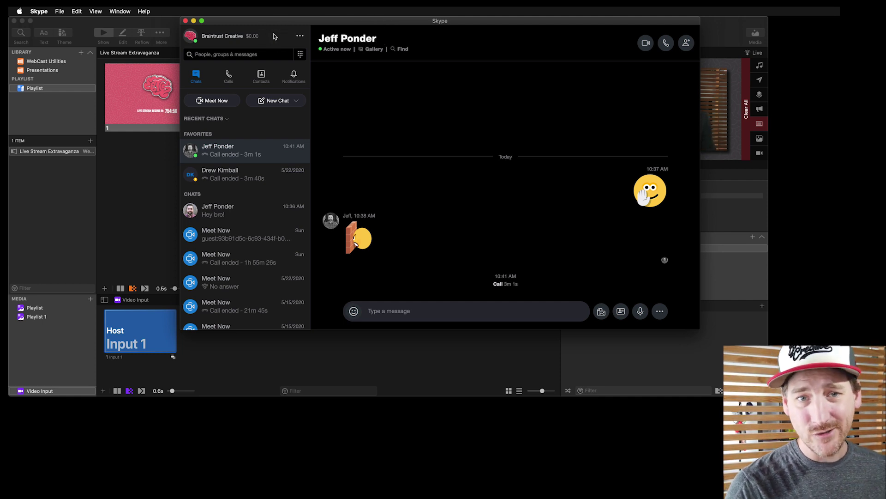
drag(234, 23, 228, 42)
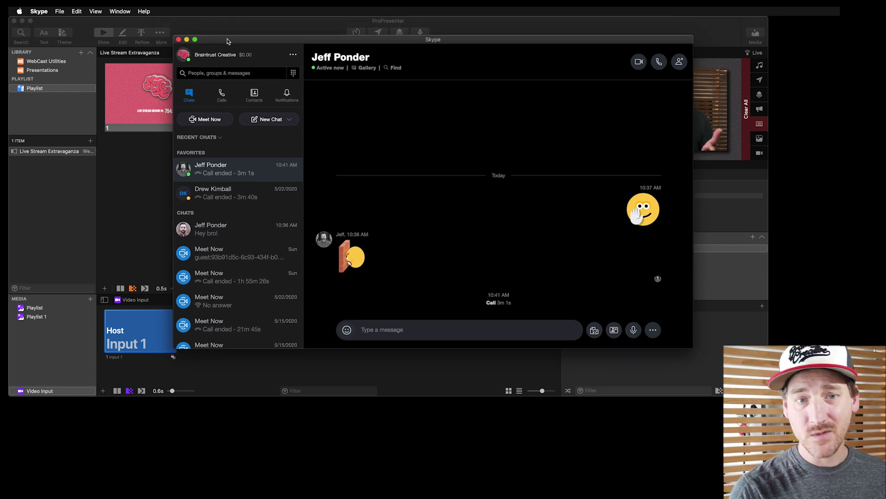
click(640, 63)
drag(537, 40, 531, 41)
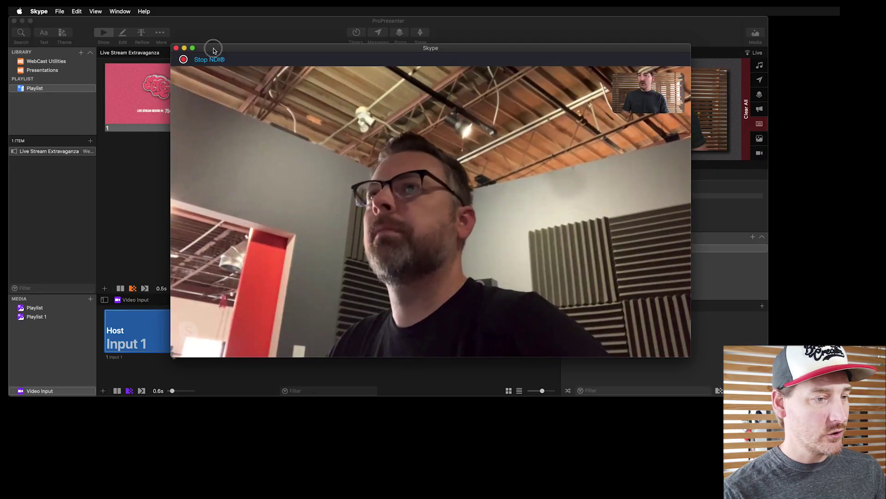
click(39, 11)
click(51, 36)
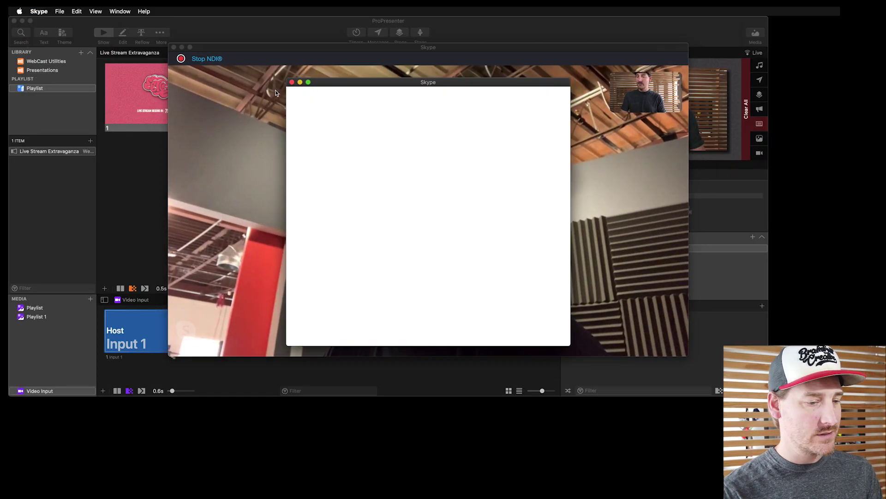
click(314, 217)
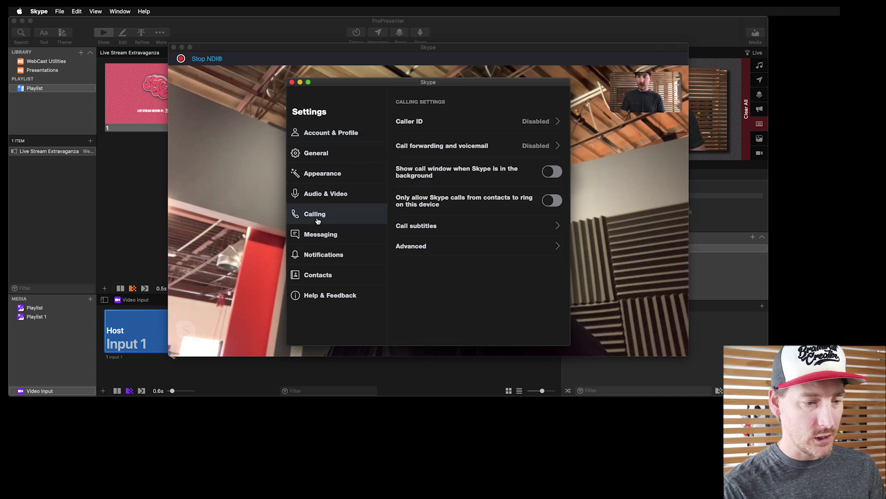
click(411, 246)
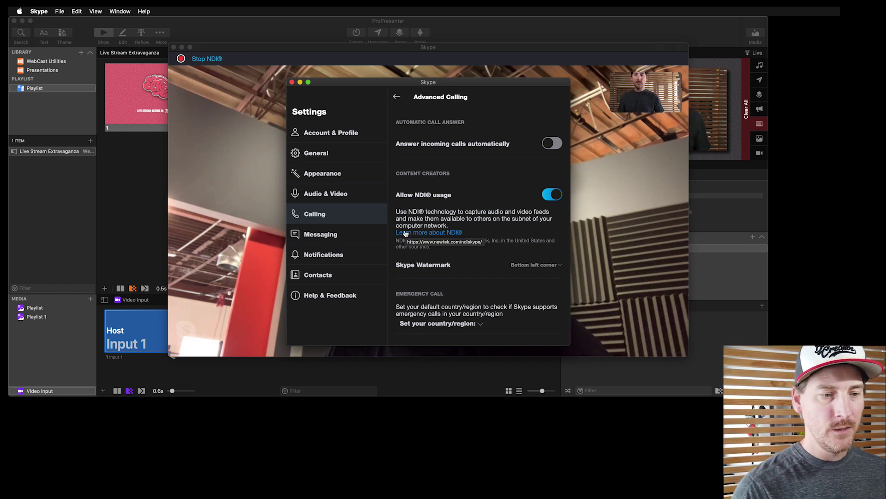
click(292, 82)
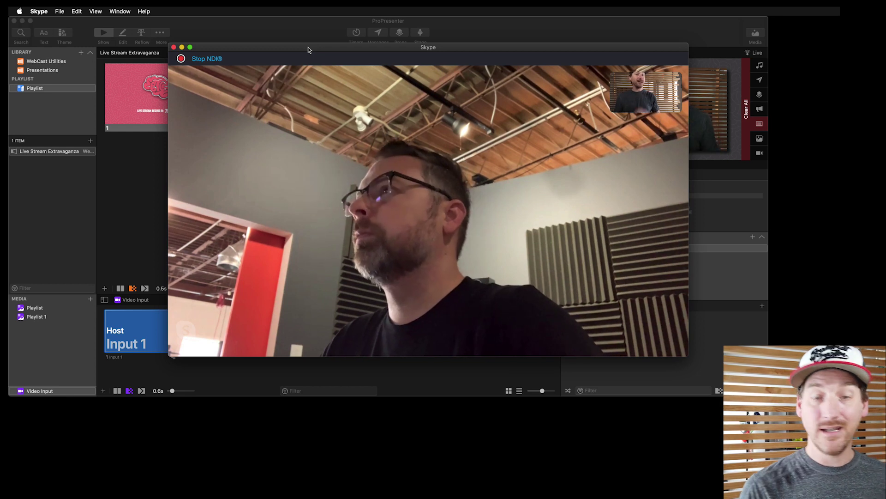
- In Video Input preferences, set 2 inputs, name Input 2 after the guest, and source it from Skype - live NDI
click(267, 33)
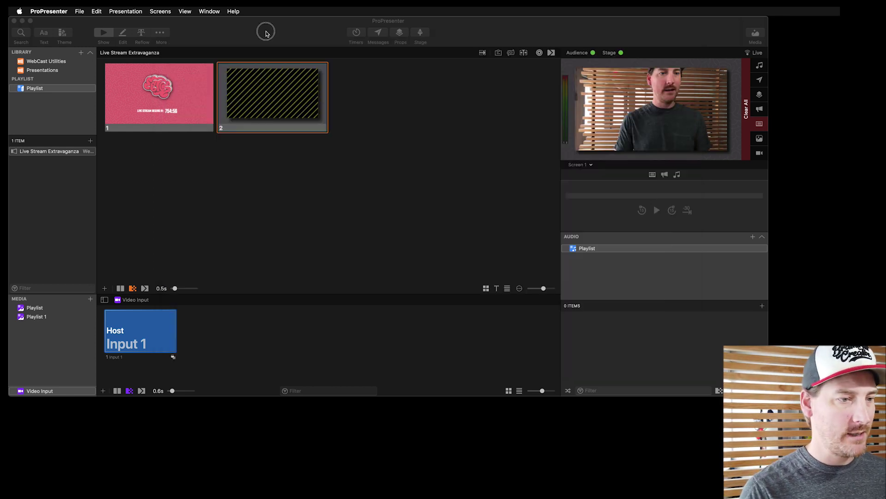
click(60, 11)
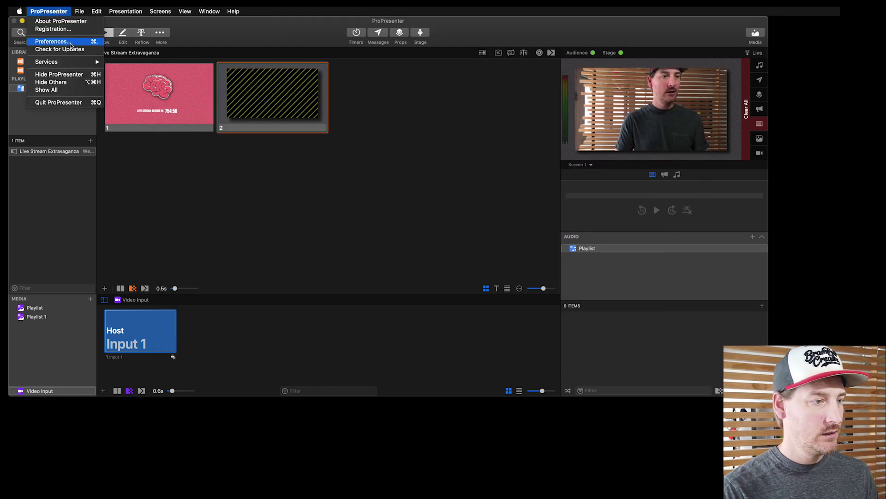
click(71, 45)
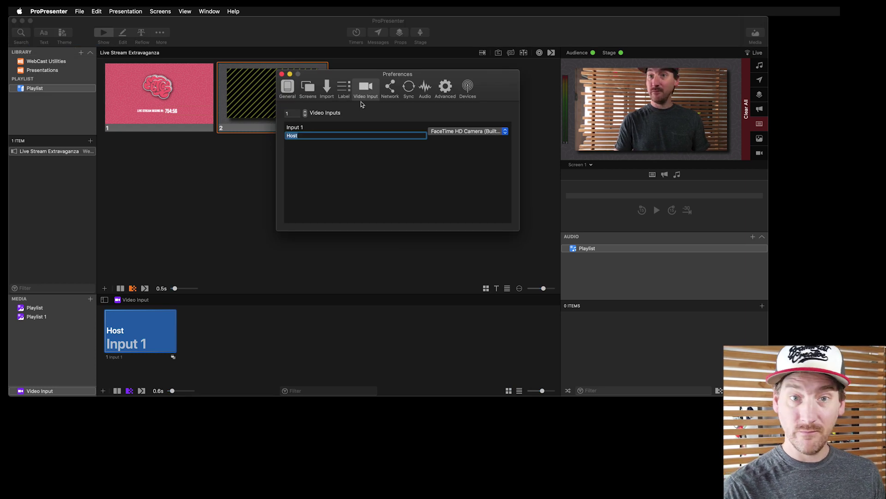
click(305, 112)
click(300, 155)
text(Jeff)
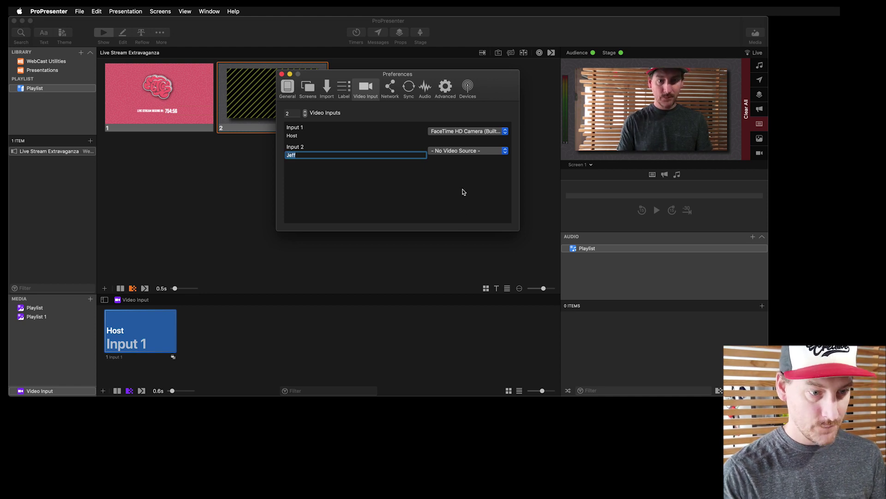
click(440, 152)
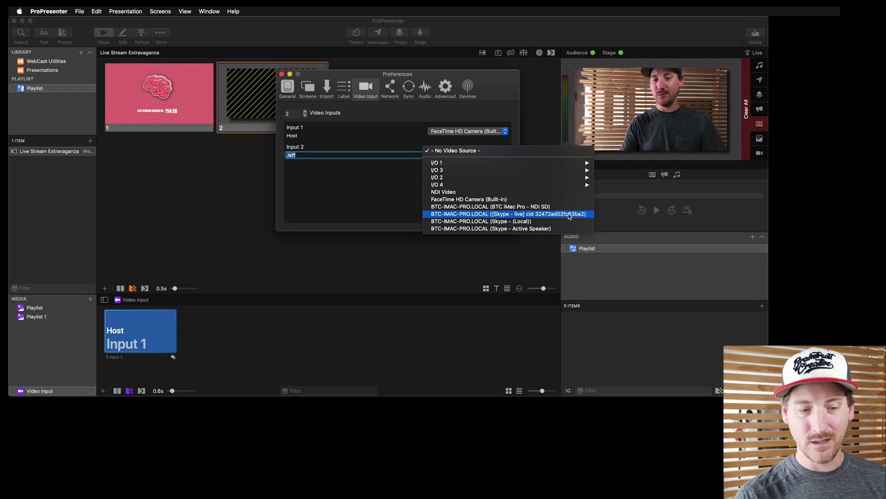
click(566, 215)
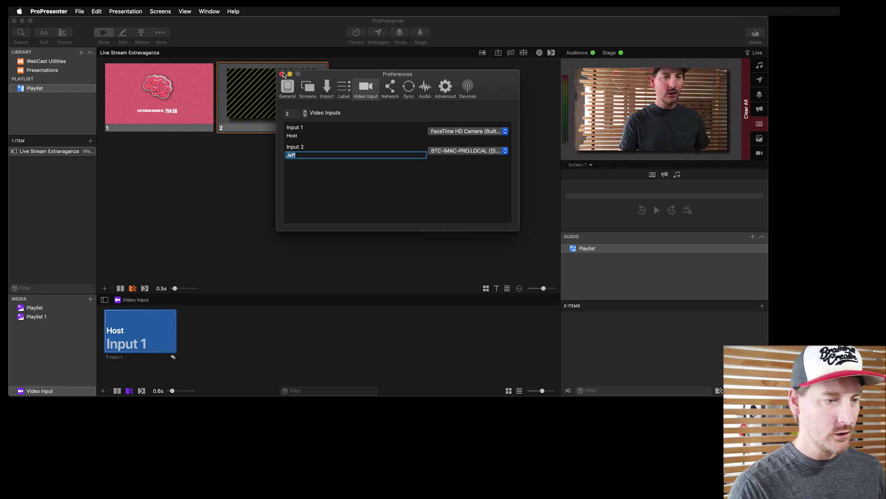
key(super+w)
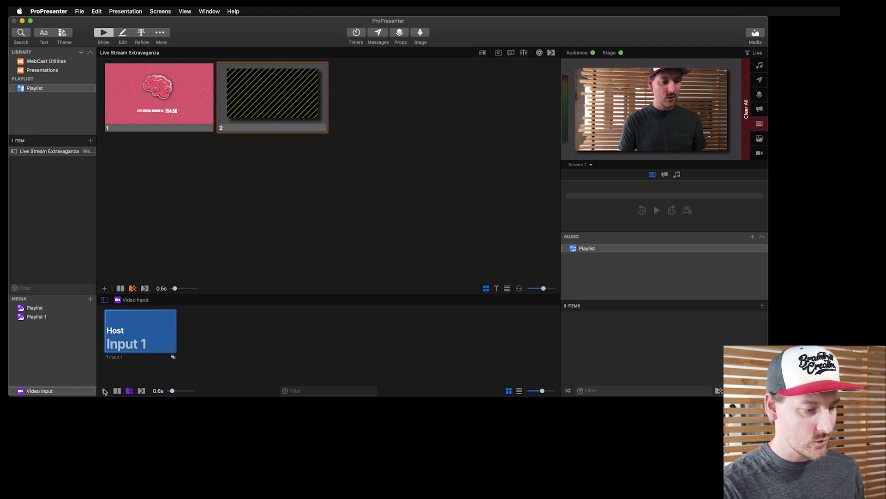
- Add the Input 2 cue to the Video Input bin and set it to play as foreground
click(104, 391)
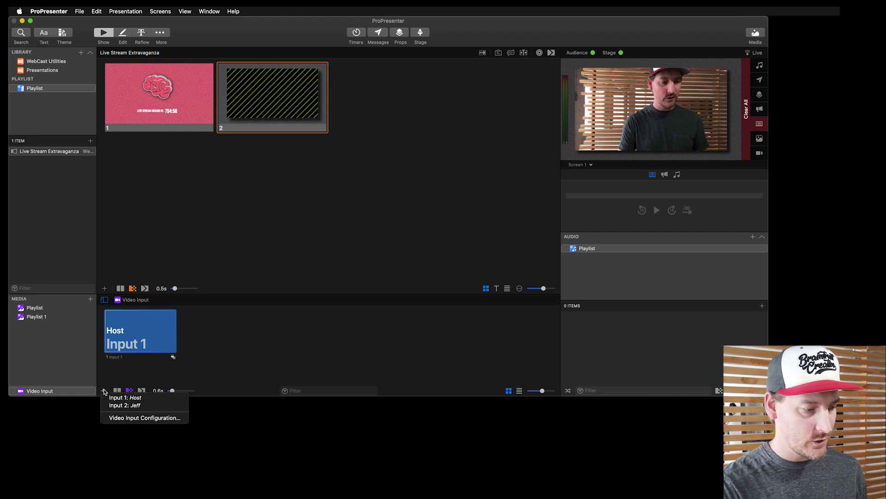
click(120, 406)
right_click(223, 346)
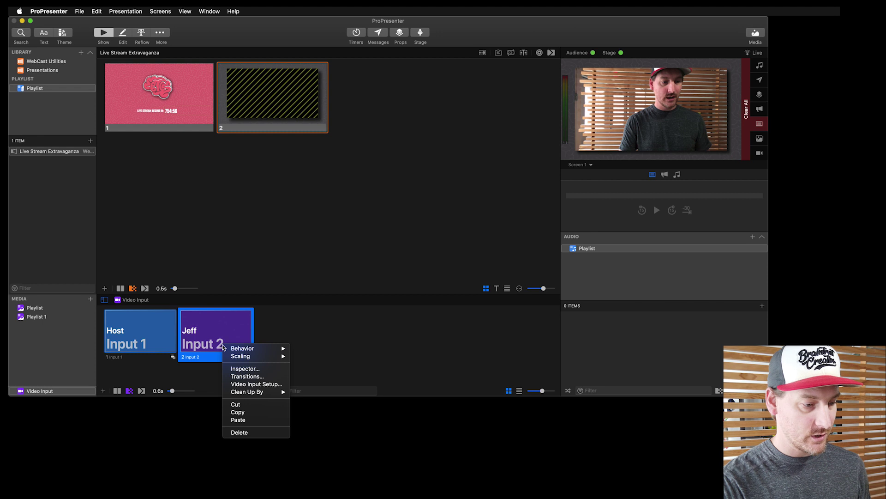
mouse_move(259, 348)
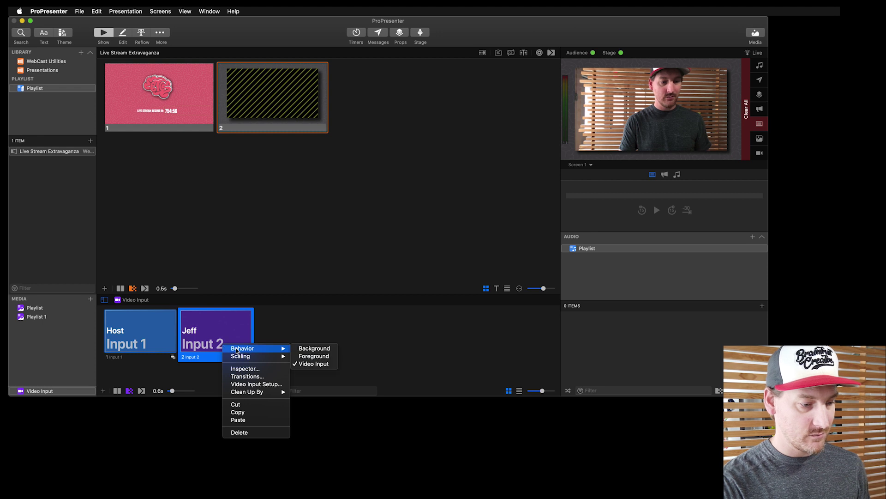
click(326, 357)
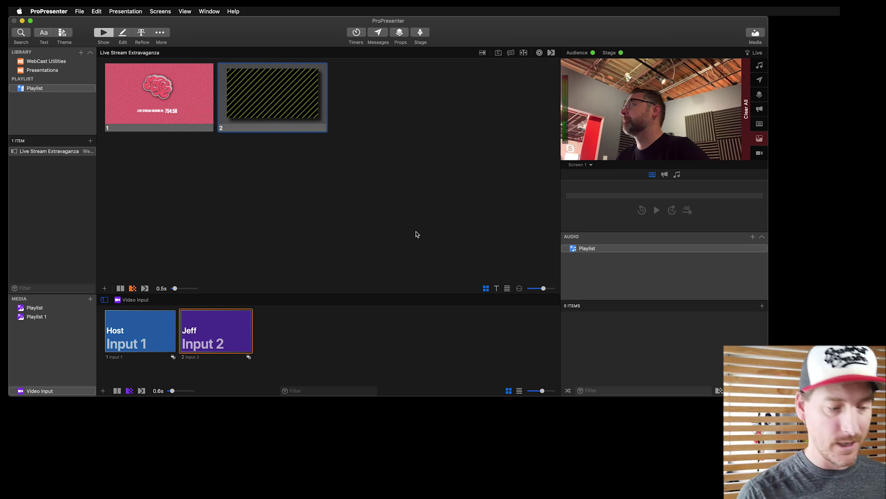
- Bring up the Input 2 Inspector and nudge its window into place
right_click(226, 337)
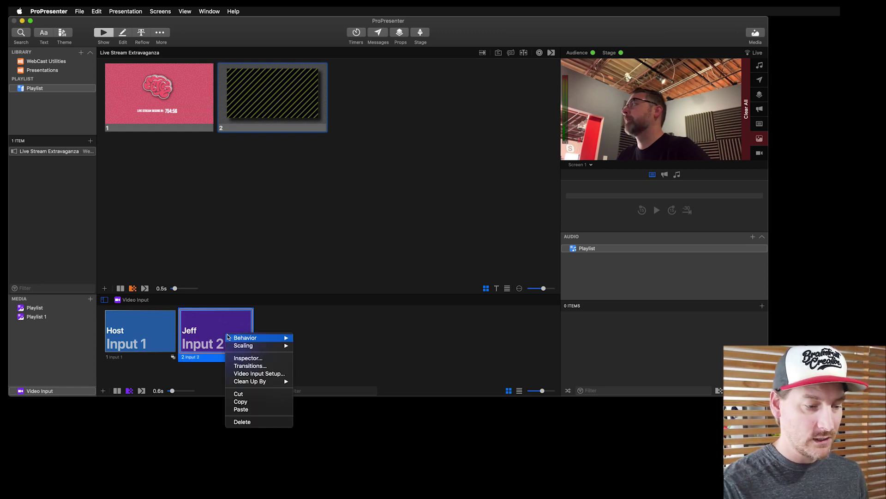
click(240, 359)
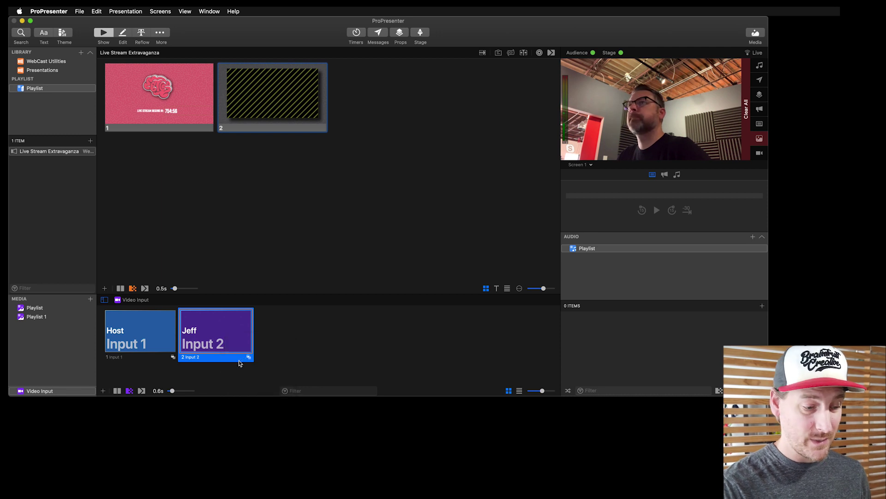
drag(363, 92, 361, 88)
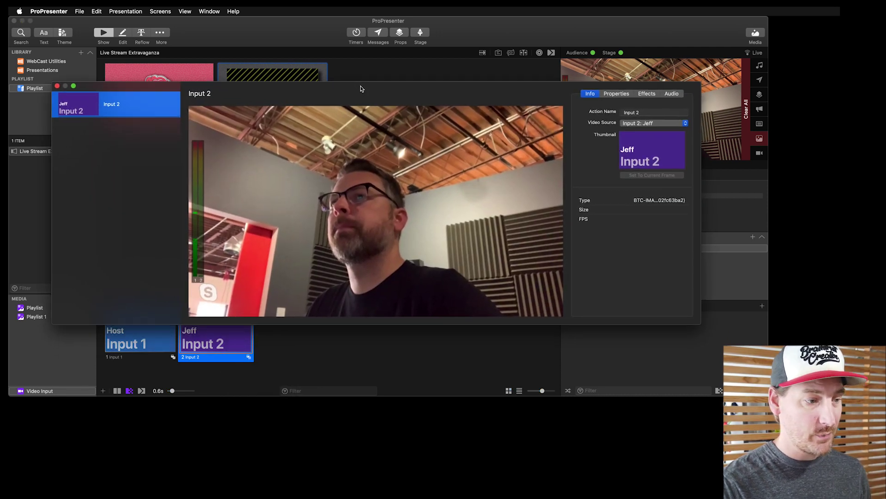
- Add an Adjust Color effect to Input 2 and raise the camera brightness
click(647, 94)
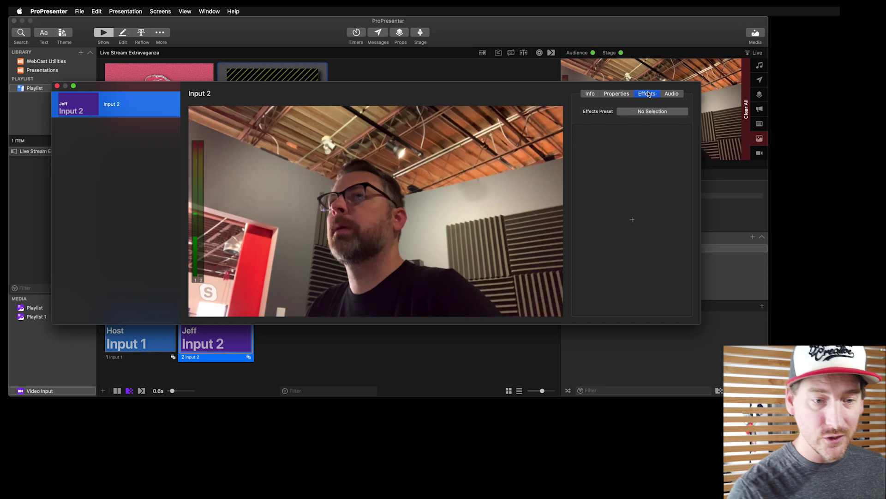
click(632, 220)
click(617, 131)
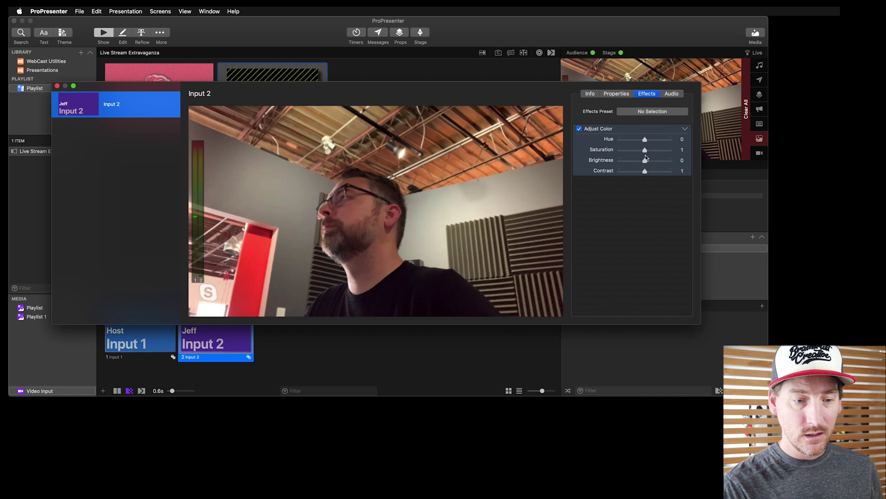
mouse_move(645, 161)
mouse_down()
mouse_move(654, 161)
mouse_move(646, 164)
mouse_up()
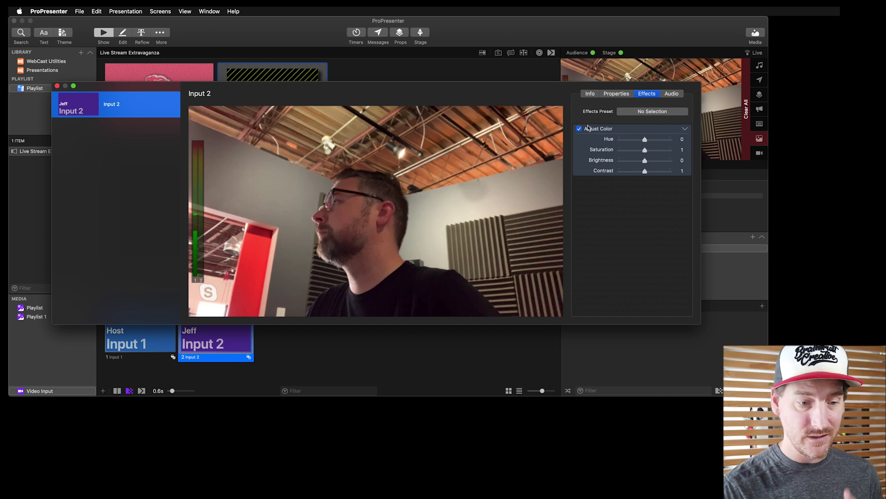
- Route Audio Channel 1 to Pro Channels 1 and 2, unroute Channel 2, and close the inspector
click(669, 95)
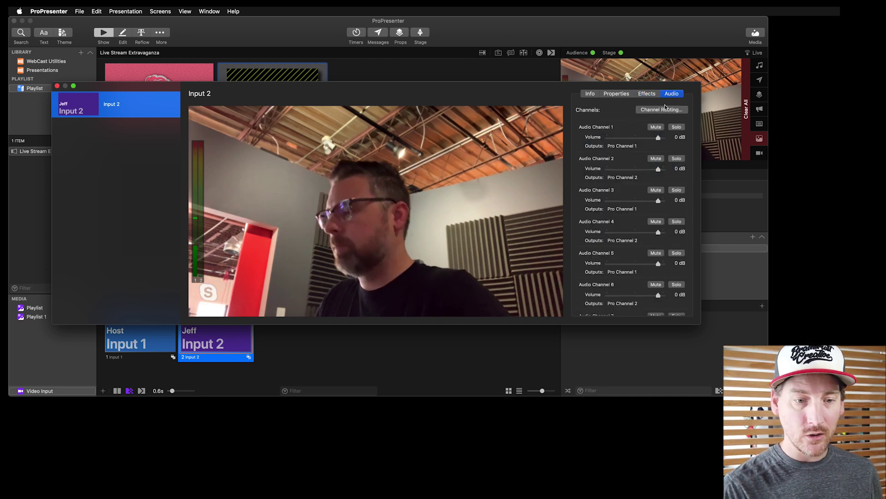
click(653, 111)
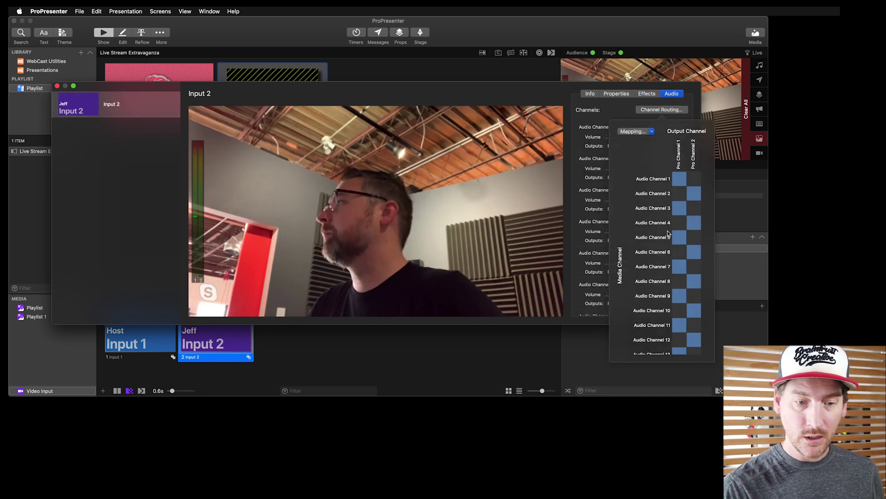
scroll(686, 259, up, 2)
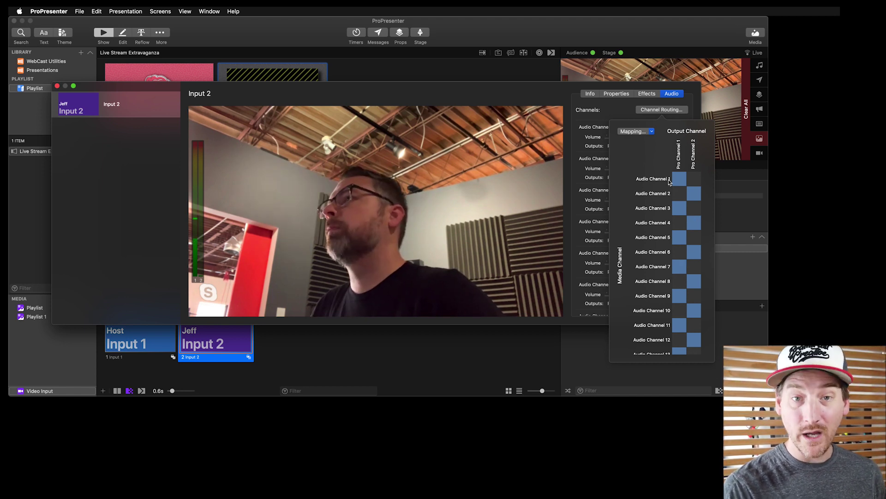
click(693, 179)
click(693, 194)
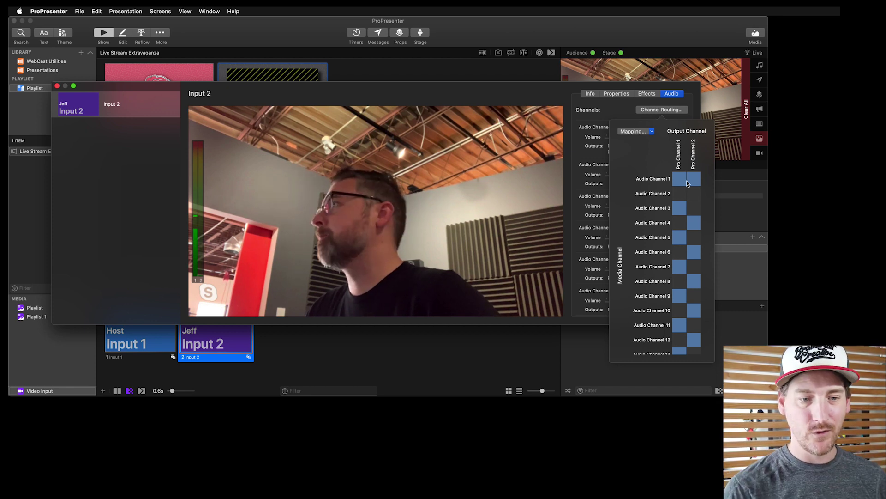
click(228, 91)
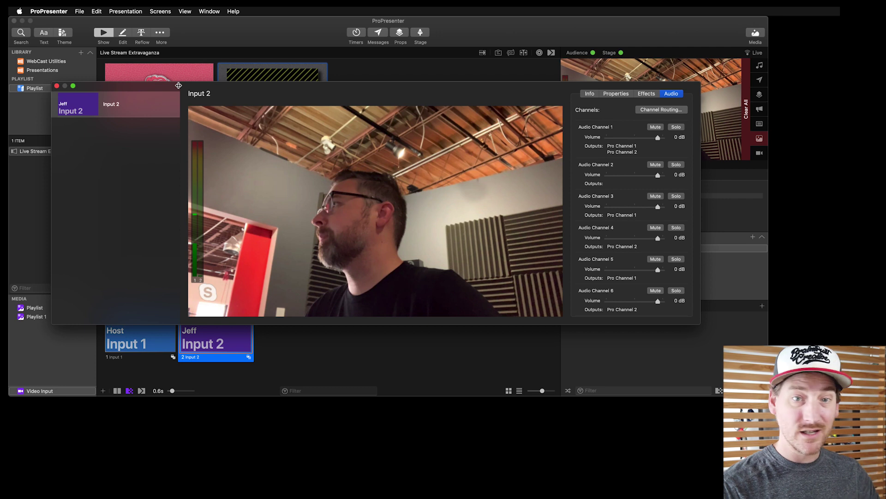
click(57, 86)
- Put Input 2, then the Host camera live, take slide 2 live, and open it in Edit
click(198, 323)
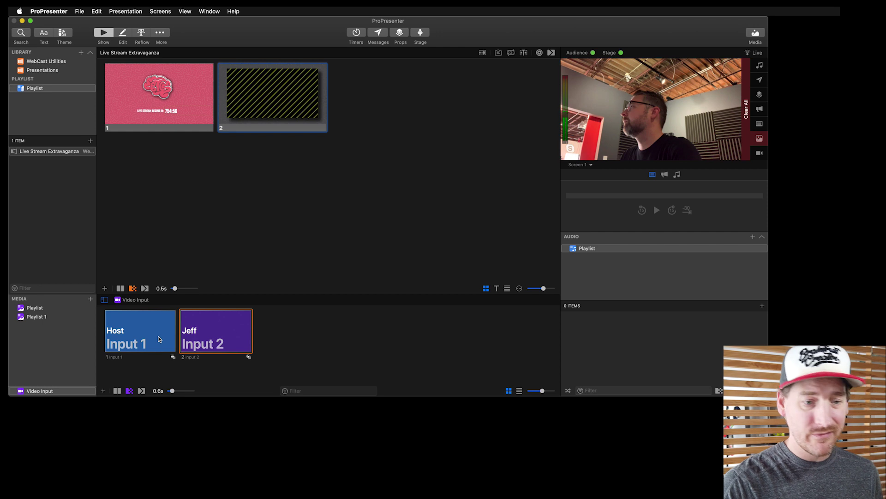
key(Left)
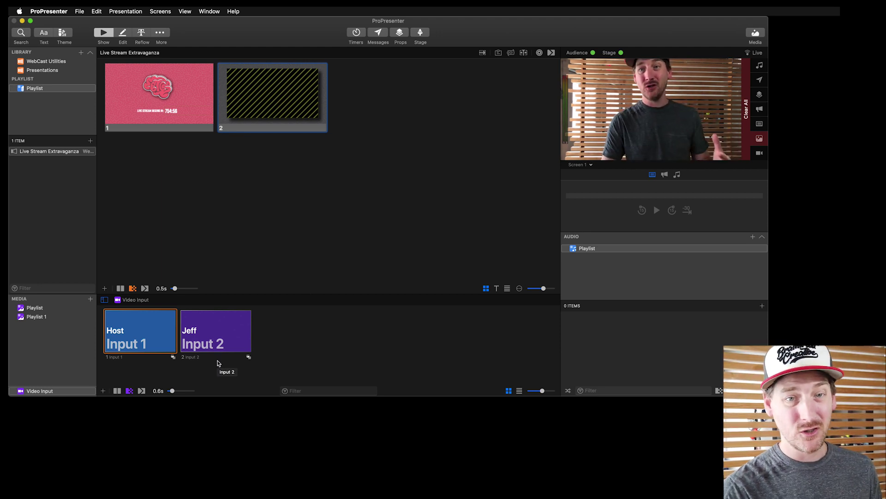
click(287, 95)
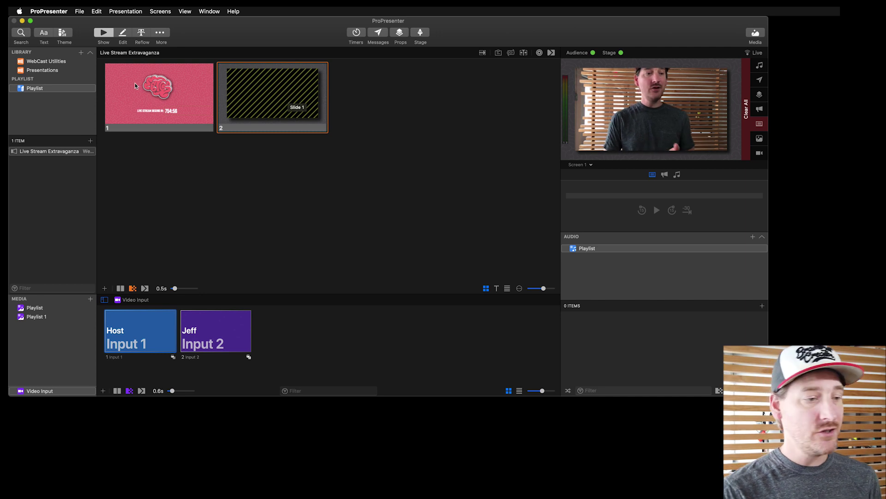
click(123, 33)
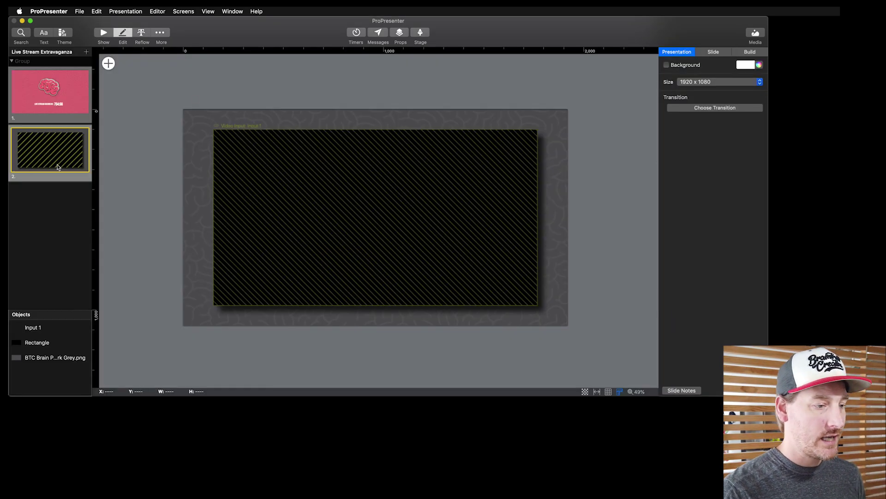
- Duplicate slide 2 as slide 3 and narrow its frame to the left part of the slide
right_click(65, 154)
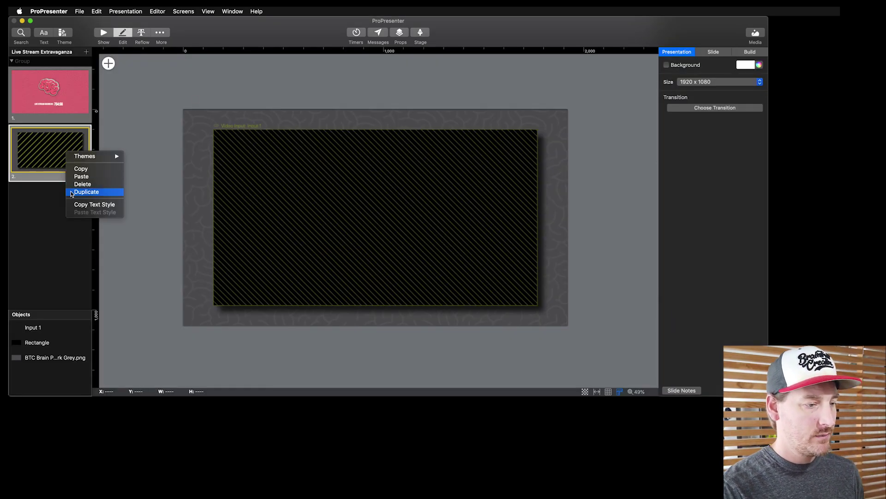
click(86, 192)
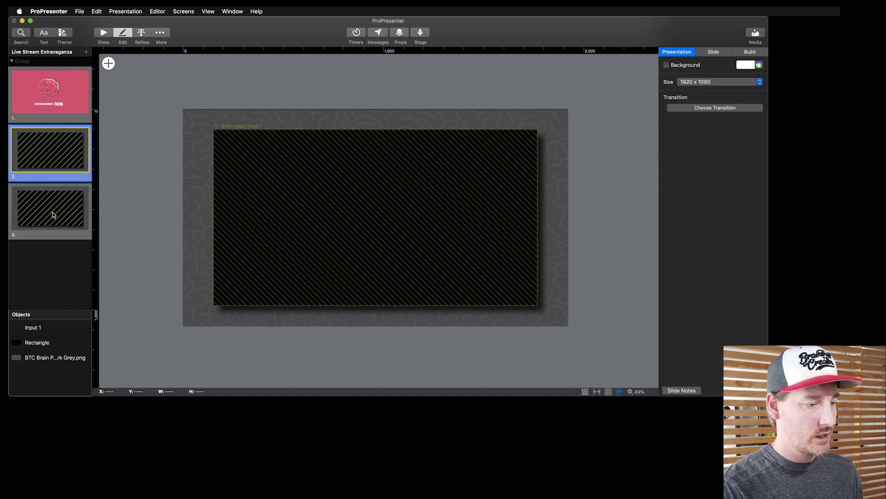
click(51, 211)
click(335, 231)
drag(537, 217, 310, 209)
- Copy and paste the Input 1 video object together with its Rectangle frame
click(362, 217)
click(277, 220)
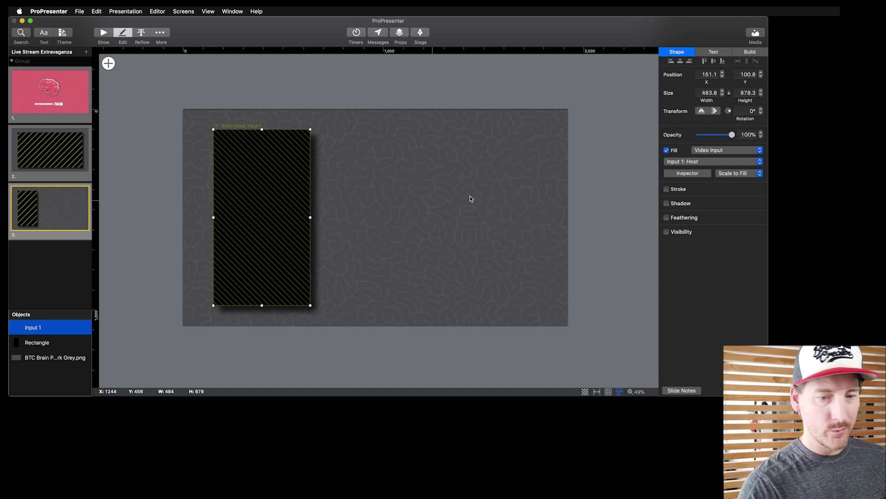
click(323, 197)
click(139, 212)
click(51, 328)
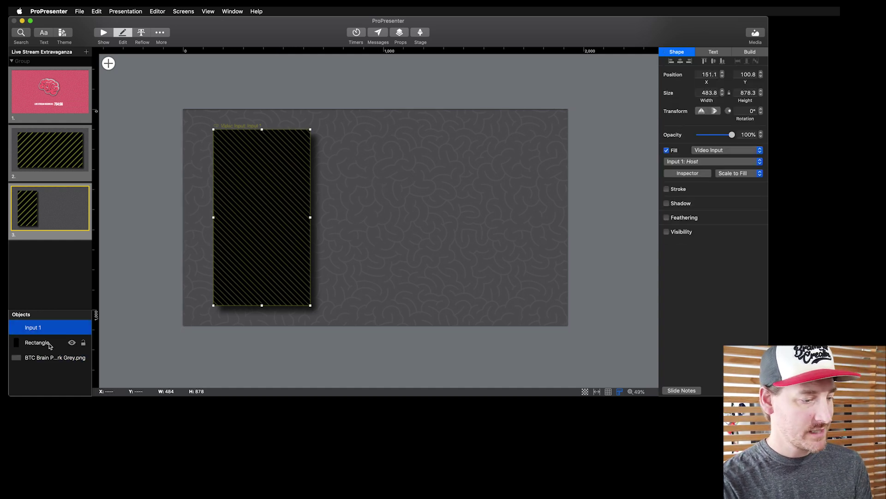
shift+click(51, 343)
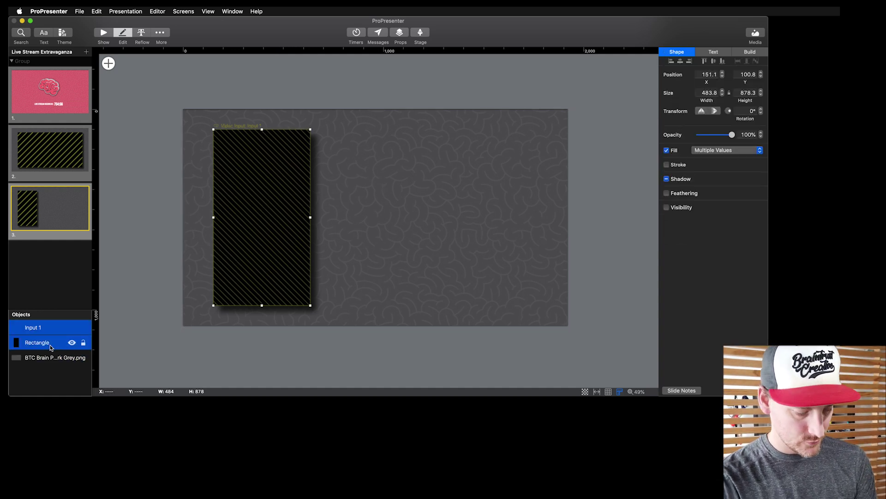
key(super+c)
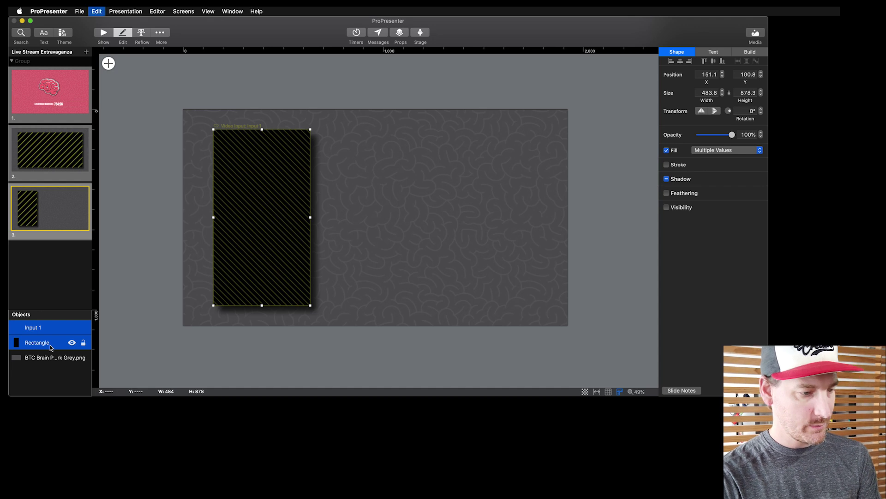
key(super+v)
- Move the copied frame pair beside the original and widen it to fill the right side
click(265, 212)
drag(264, 212, 544, 217)
click(380, 209)
click(49, 344)
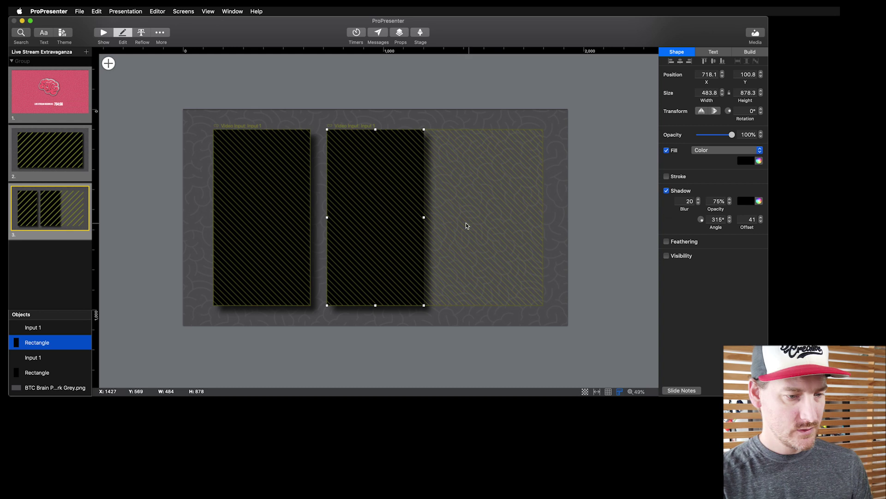
drag(424, 217, 543, 217)
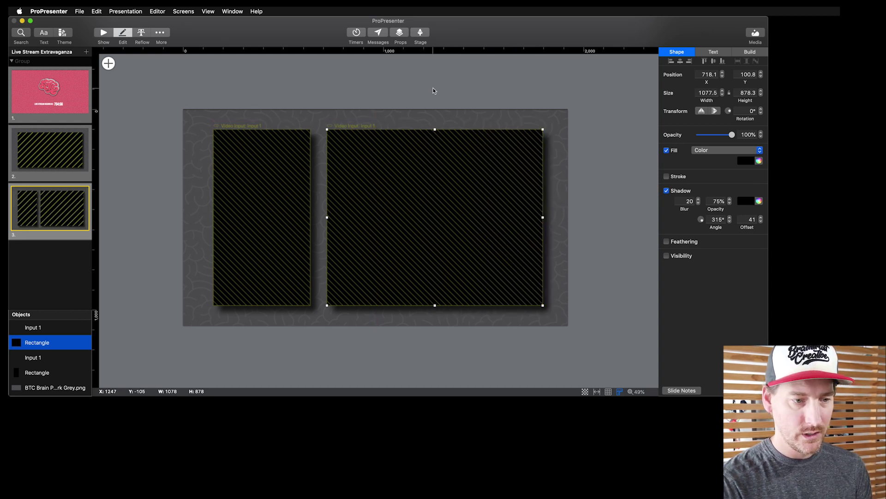
- Switch the copied video box to the Input 2 camera and take slide 3 live
click(383, 192)
click(386, 193)
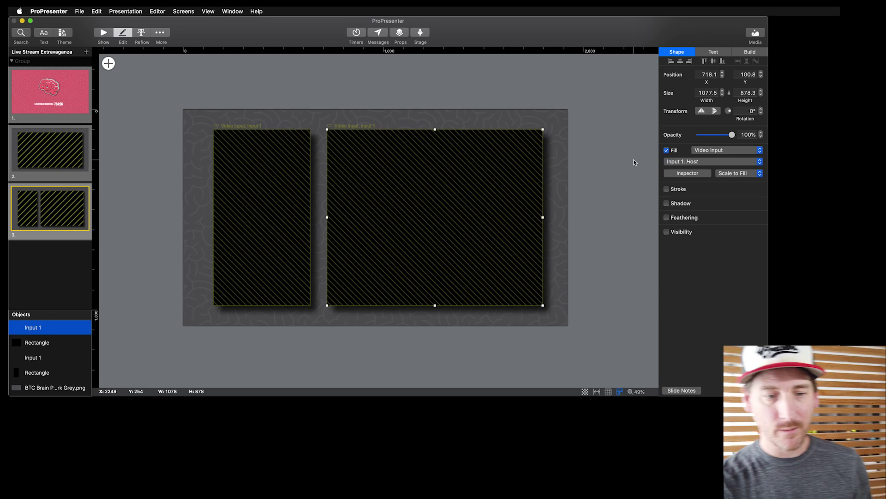
click(686, 162)
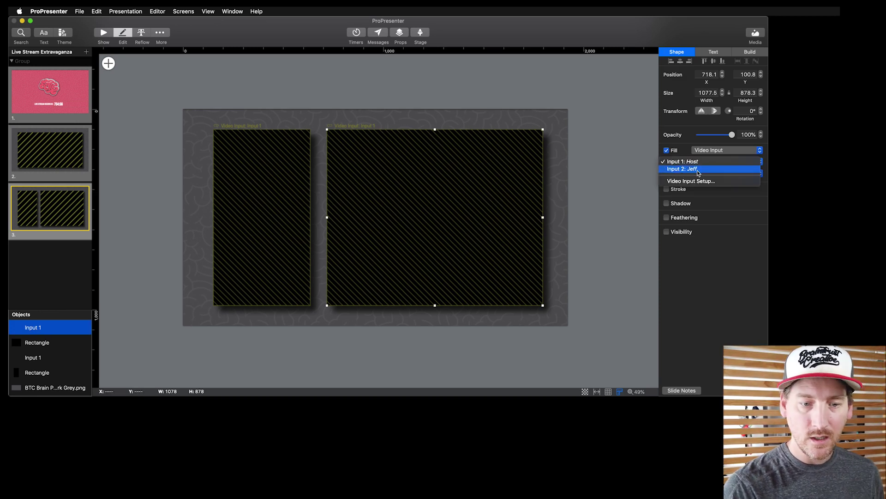
click(697, 169)
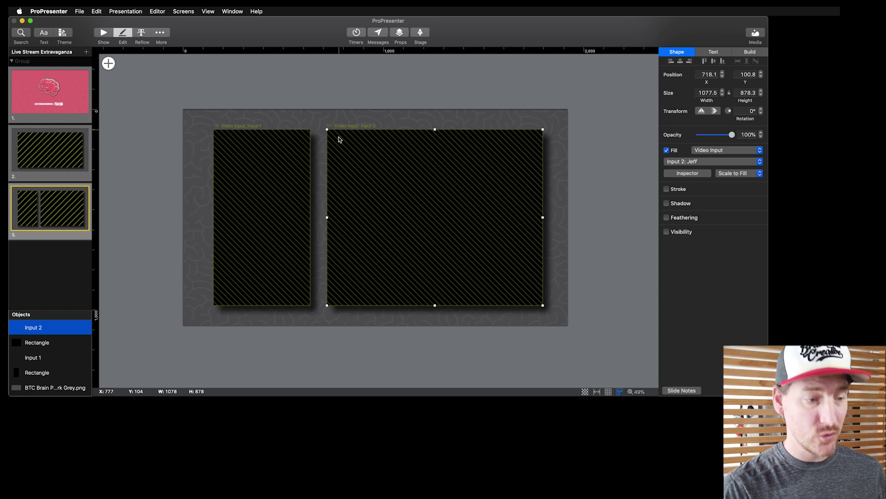
click(103, 33)
click(386, 103)
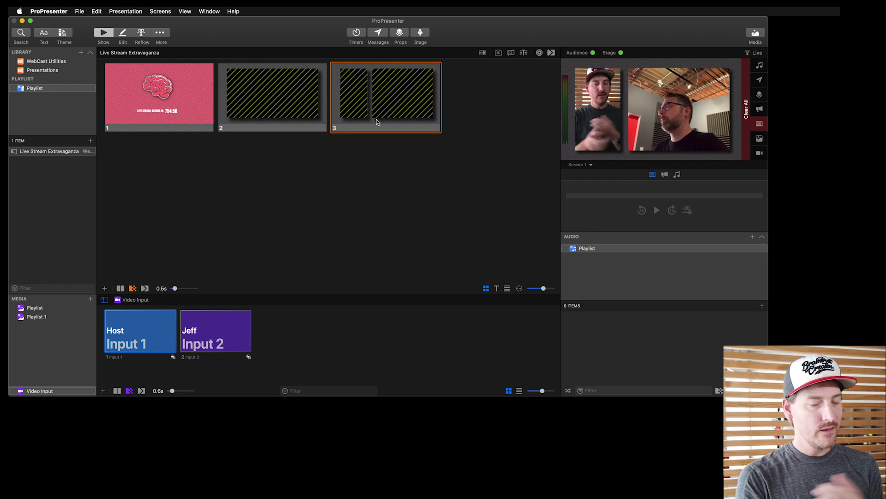
- In the slide editor, duplicate slide 3 as slide 4
click(122, 34)
right_click(58, 217)
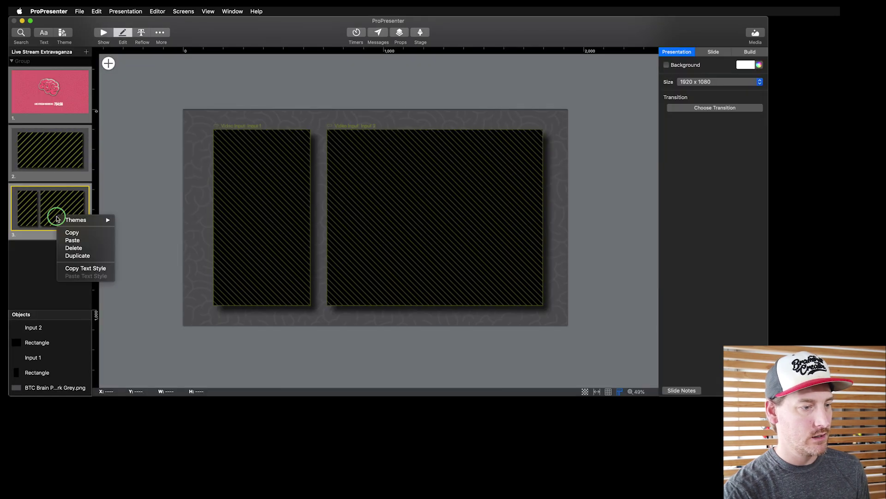
click(70, 256)
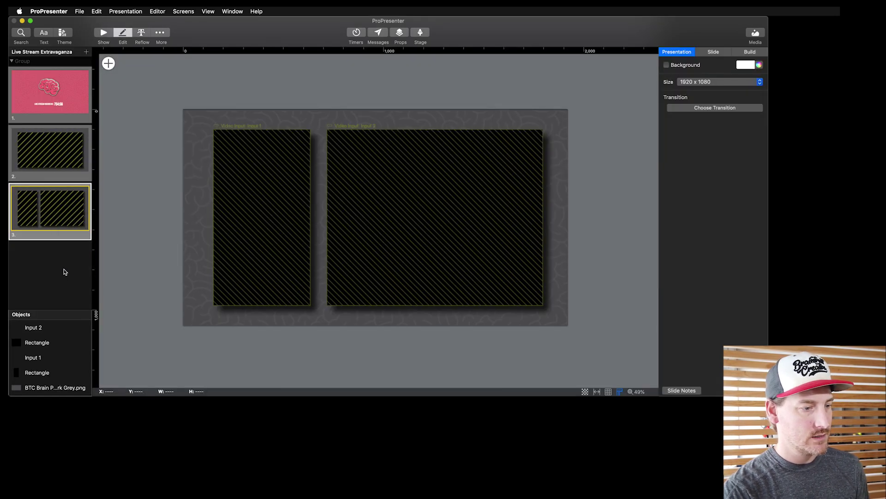
- Set slide 3's right video box to Input 1: Host and return to the Show view
click(301, 218)
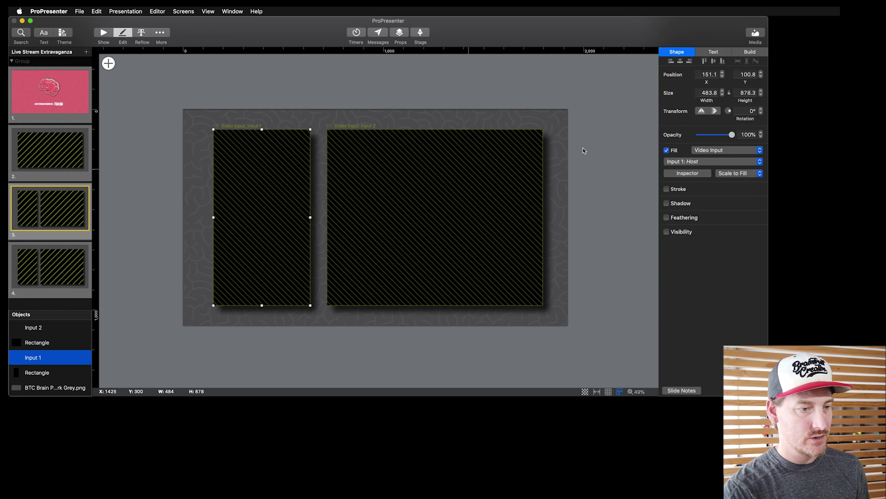
click(698, 162)
click(608, 183)
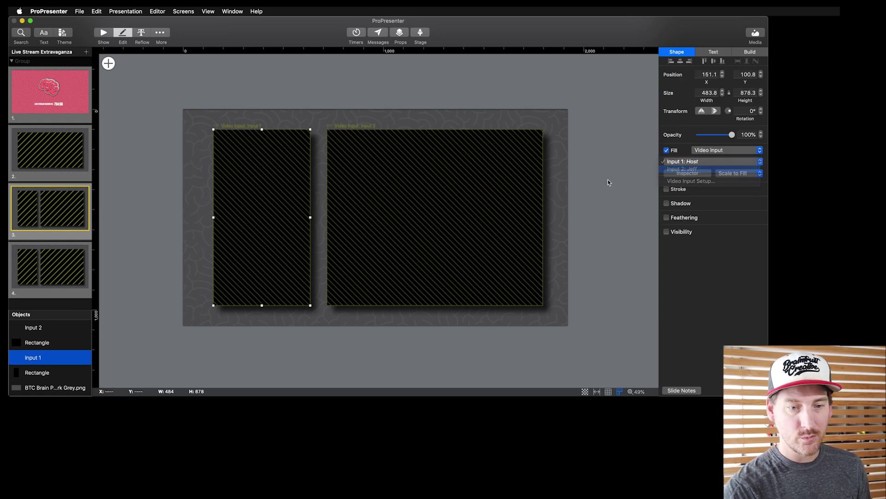
click(469, 234)
click(705, 162)
click(683, 154)
click(103, 33)
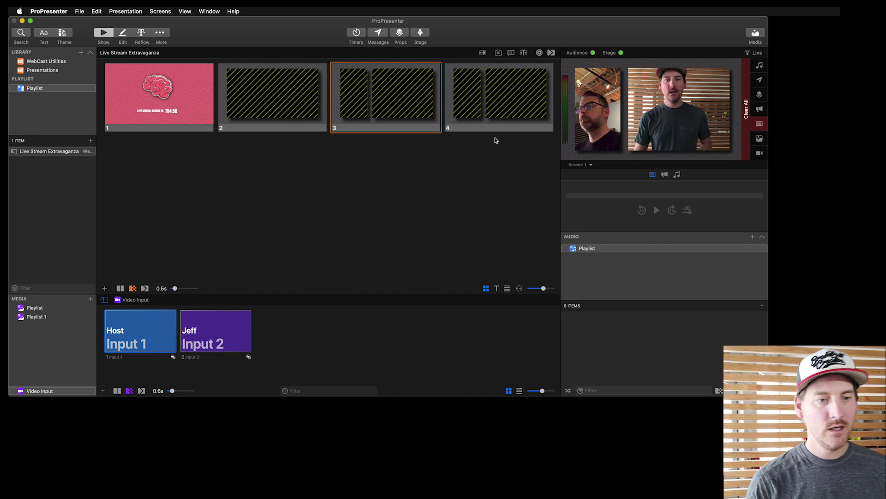
- Give slide 3 a custom label naming the guest and the host
right_click(401, 132)
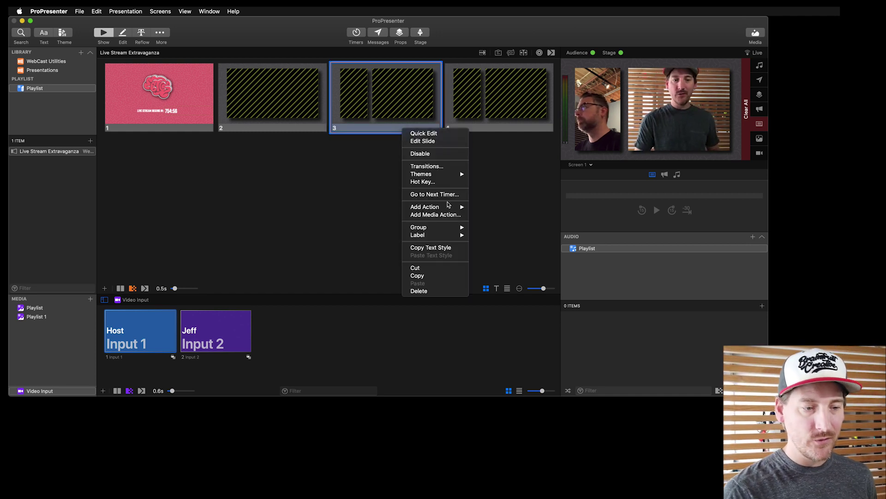
mouse_move(457, 235)
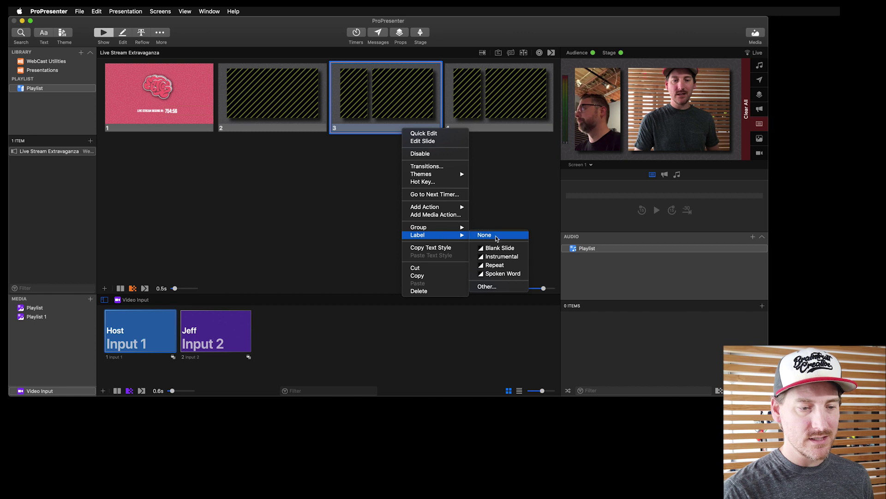
click(513, 288)
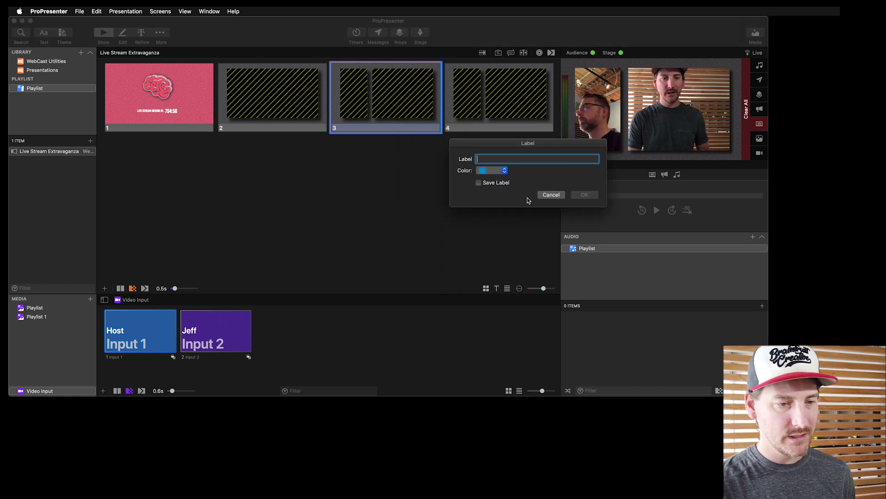
text(Jeff and)
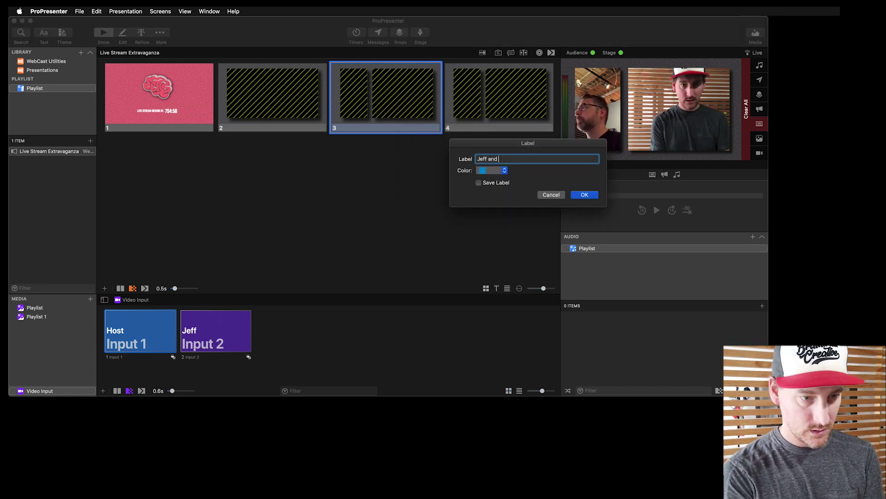
text( Host)
click(584, 194)
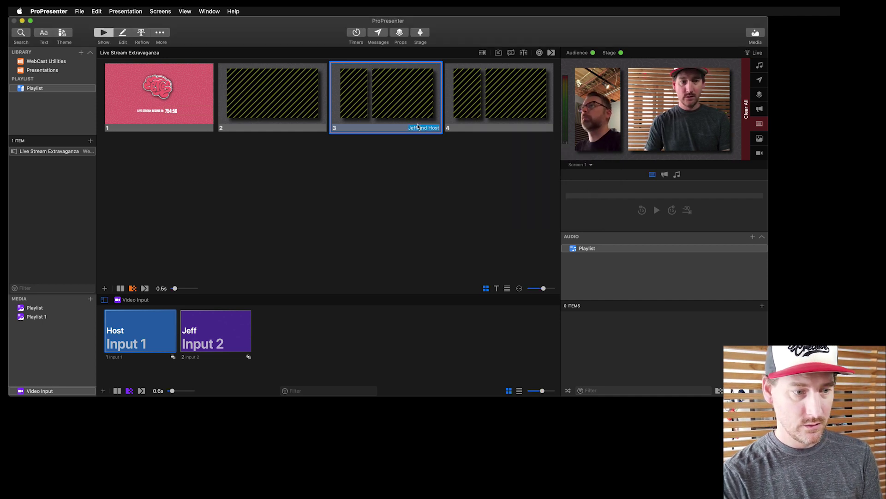
- Give slide 4 a custom label naming the host and the guest
right_click(482, 128)
mouse_move(508, 231)
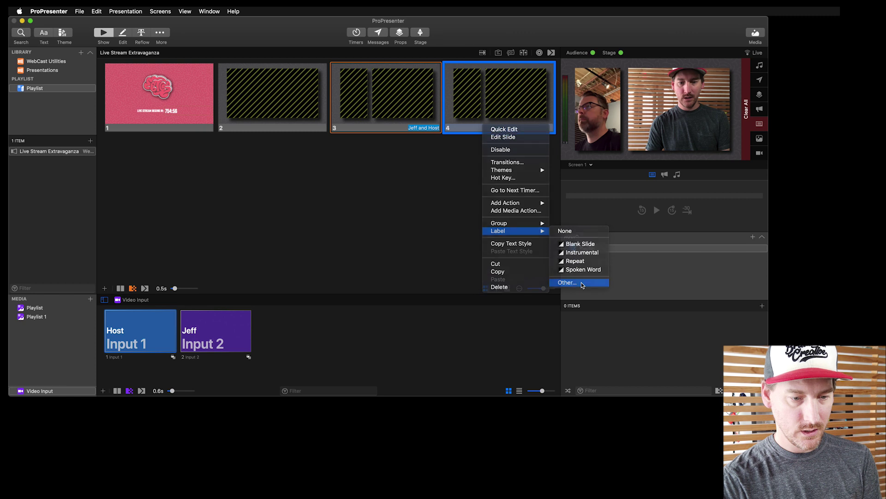
click(581, 283)
text(Host and Jeff)
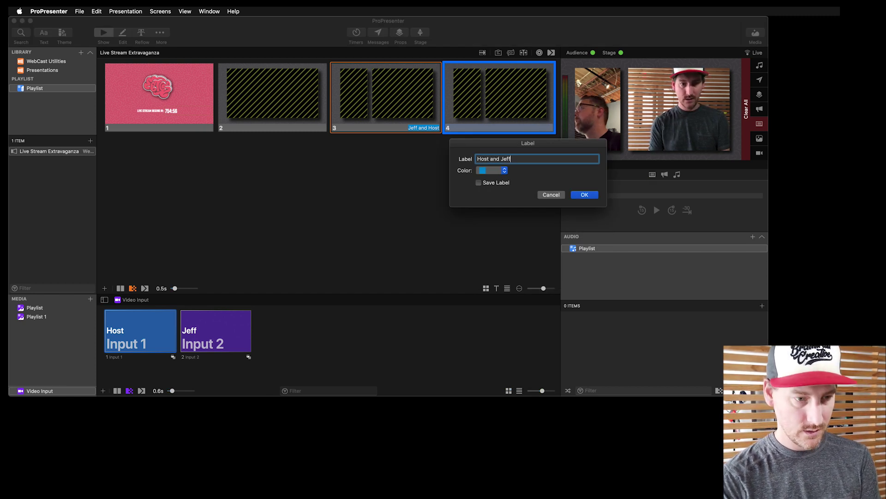
key(Return)
- Test slides 4, 3, 2, 3 and 4 on the output, ending with slide 3 live
click(485, 108)
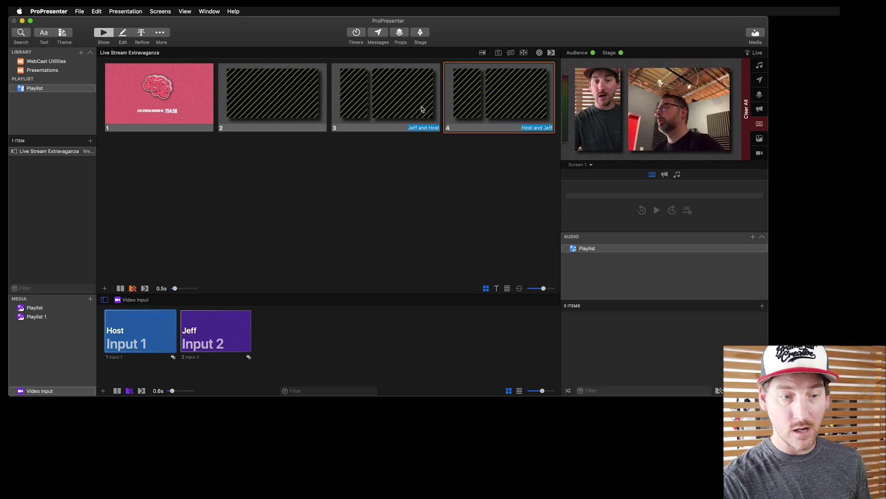
click(406, 110)
click(266, 87)
click(431, 93)
click(499, 107)
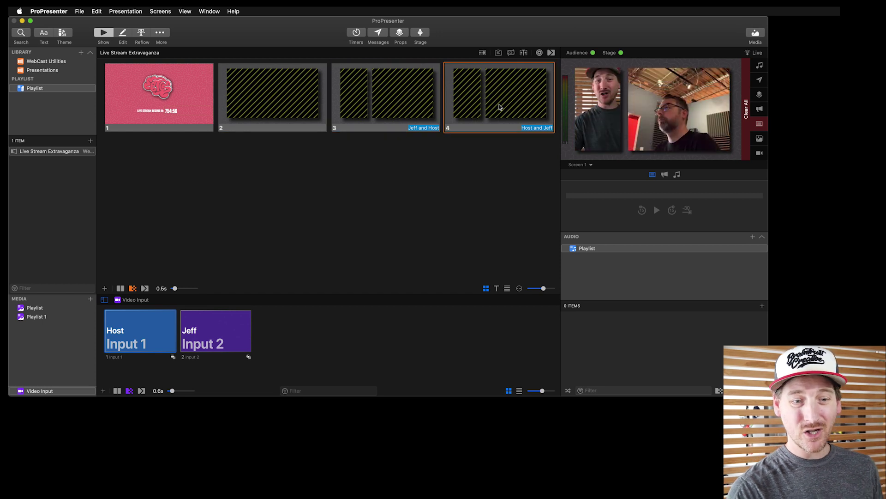
click(417, 101)
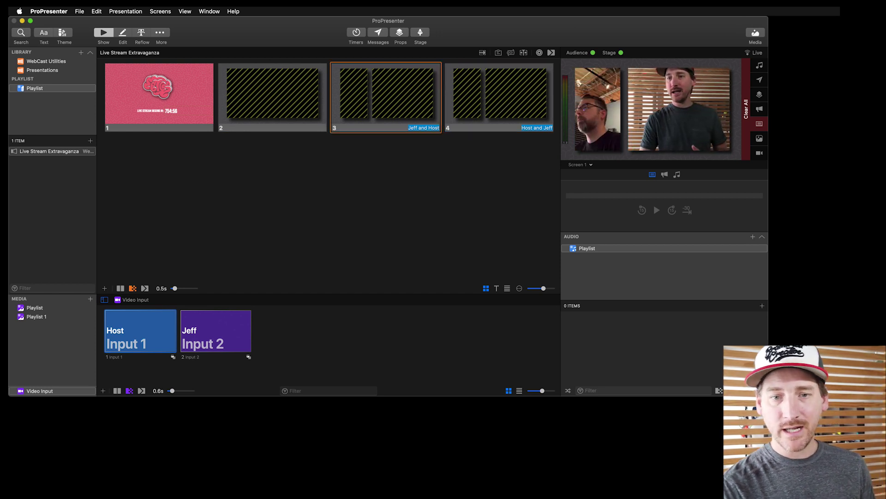
- Drop 01.mp4 into the grid as slide 5, play it, then put slide 2 back live
drag(667, 94, 210, 189)
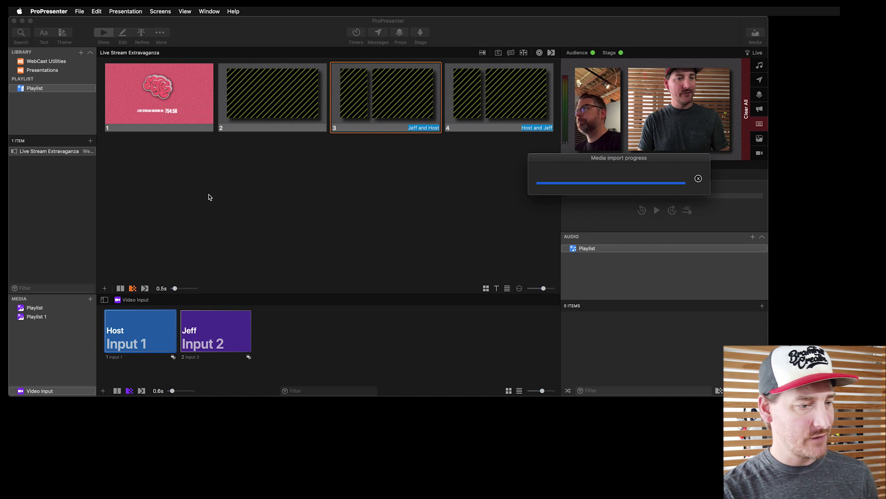
click(171, 187)
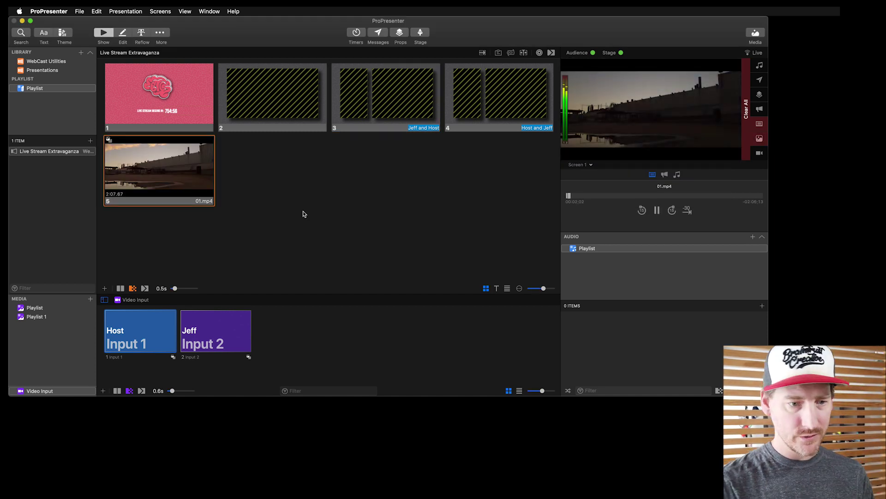
click(286, 97)
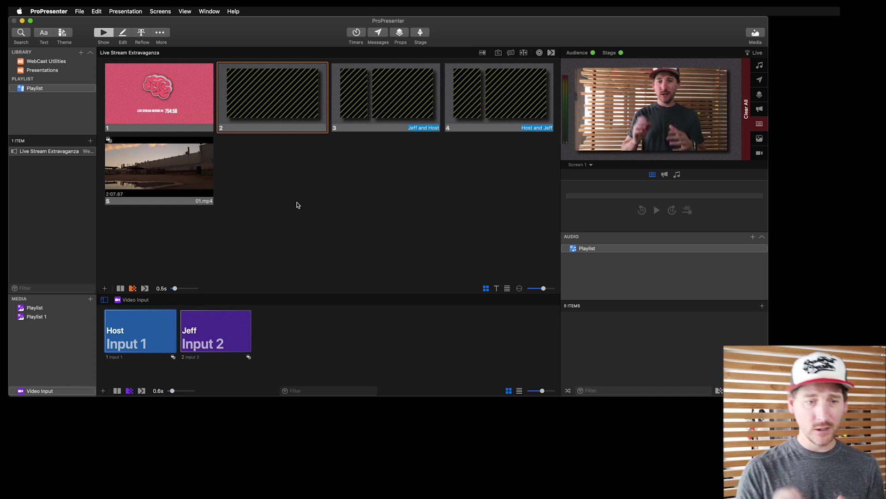
- In Edit, duplicate countdown slide 1 and delete the countdown timer from the copy
click(123, 33)
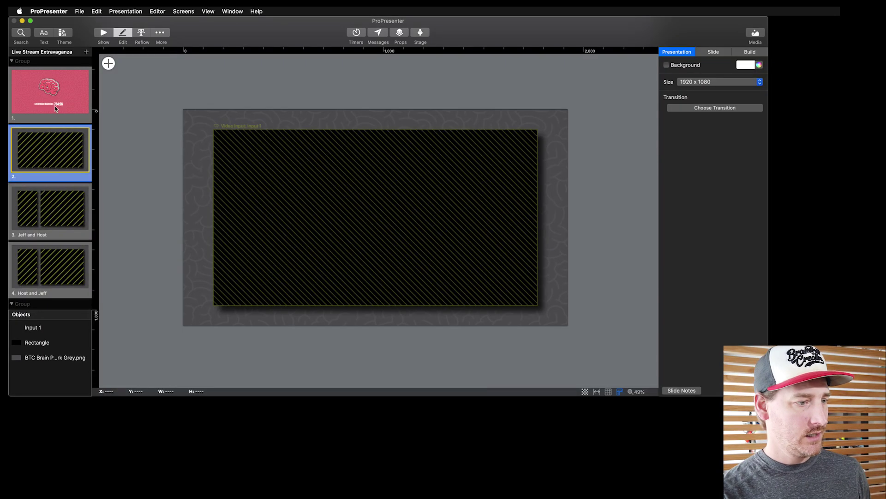
right_click(55, 108)
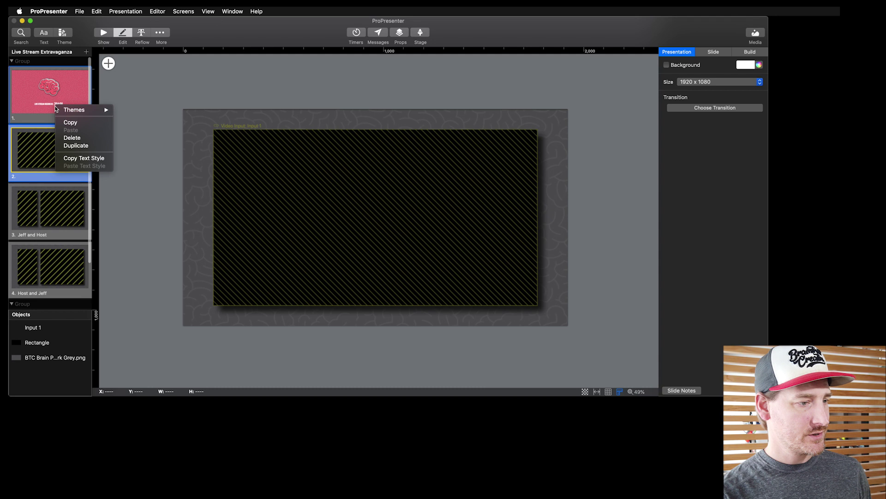
click(92, 144)
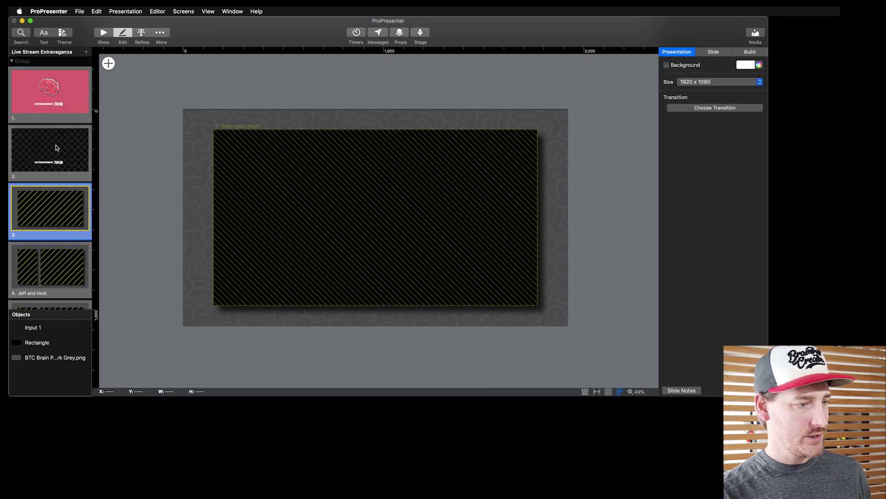
click(62, 157)
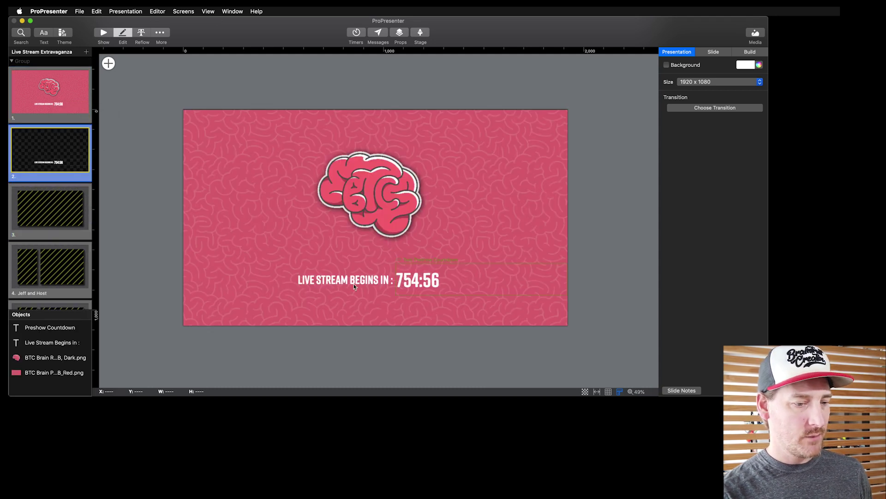
click(419, 285)
key(Delete)
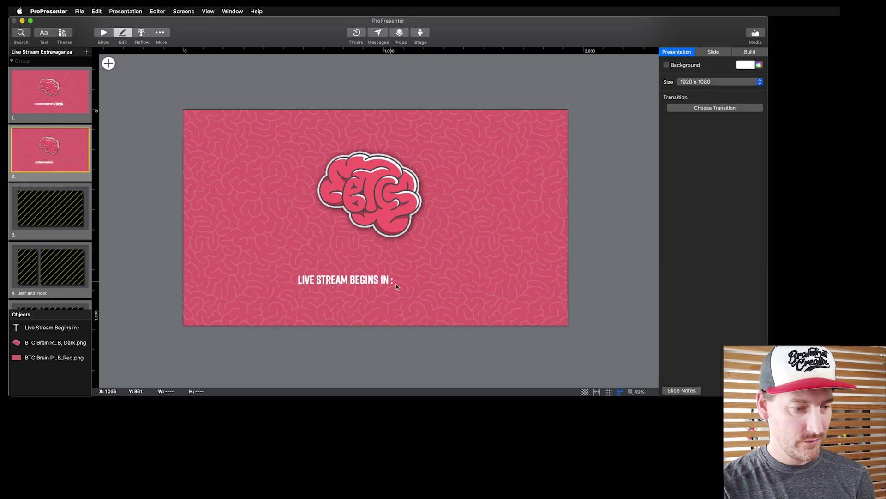
- Retype the title as 'Thanks for joining our live stream', centre it, and move the slide last
click(356, 281)
click(357, 281)
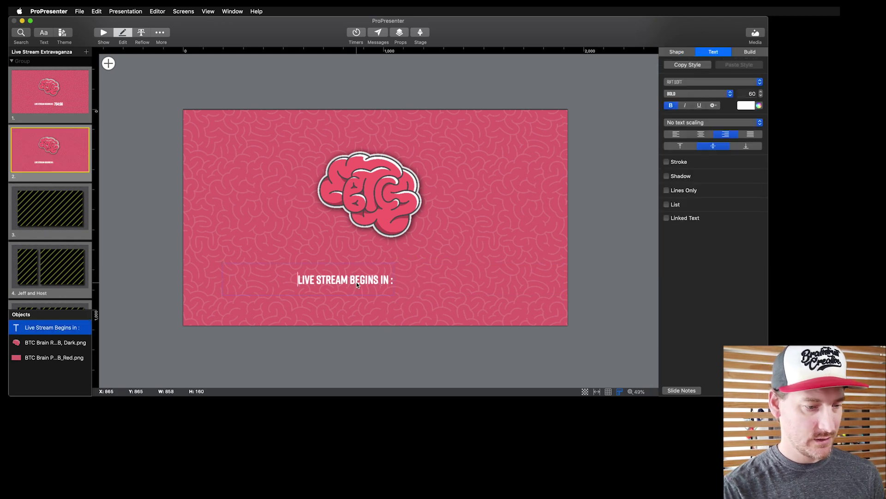
key(super+a)
text(Thanks for)
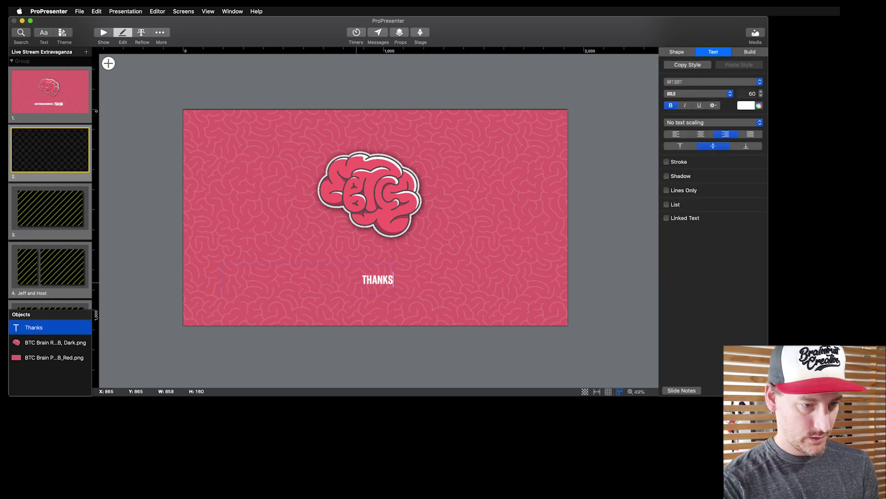
text( joining our l)
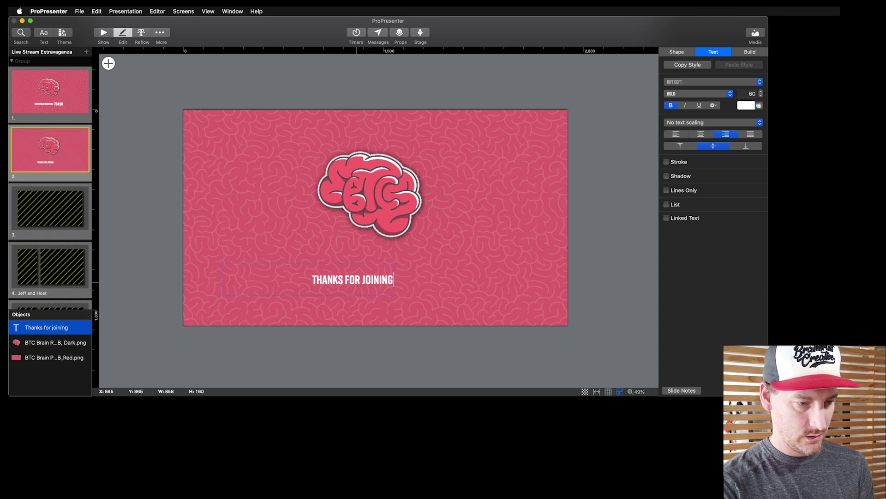
text(ive stream)
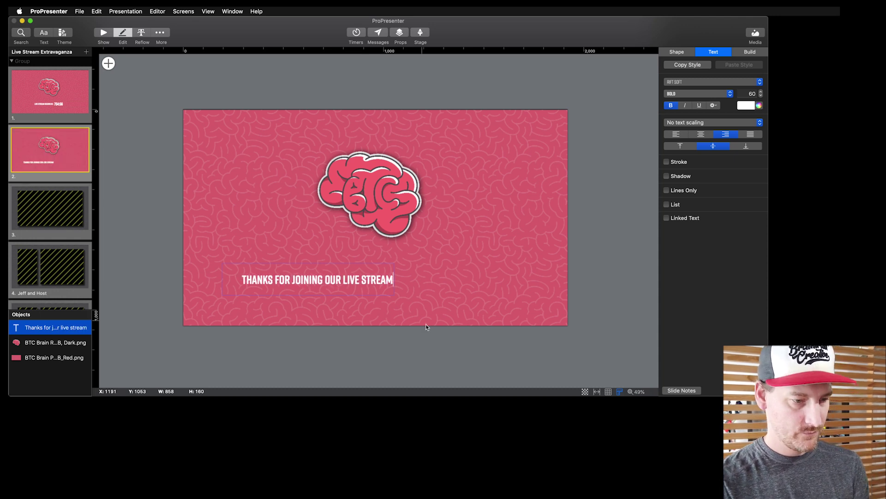
key(Escape)
click(701, 135)
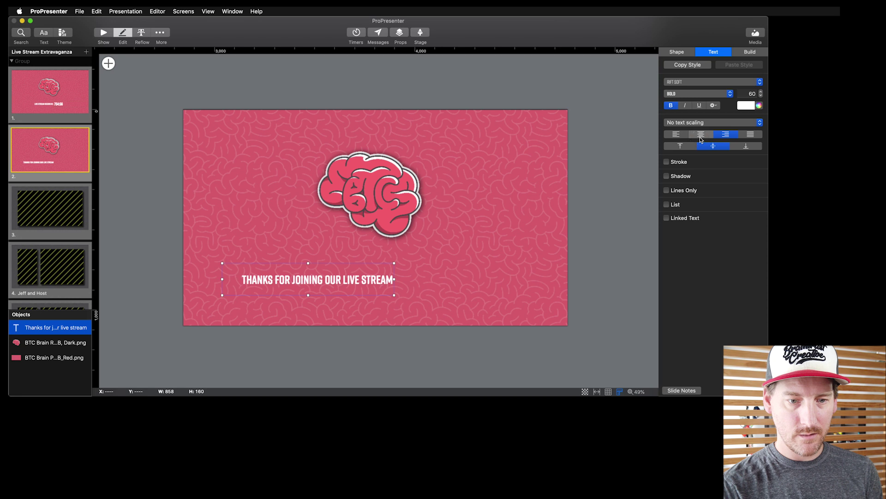
drag(327, 281, 371, 282)
click(104, 32)
drag(226, 111, 390, 187)
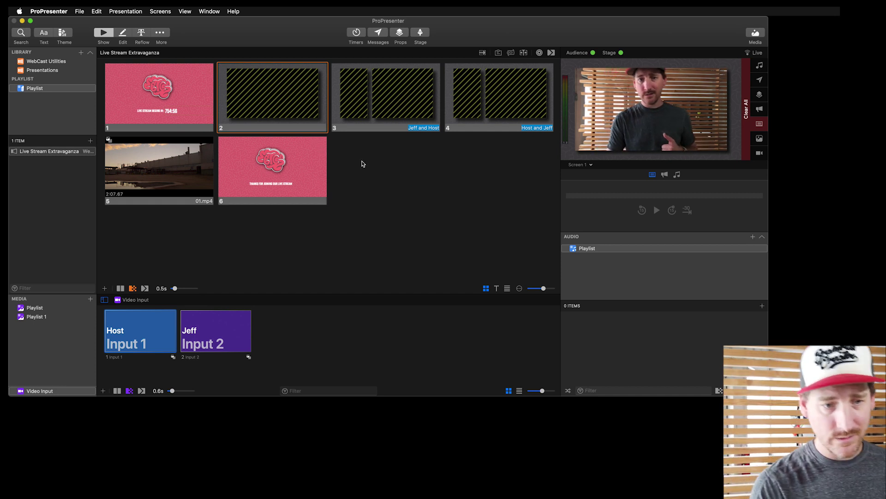
- Take slide 6, the thank-you closing slide, live
click(295, 153)
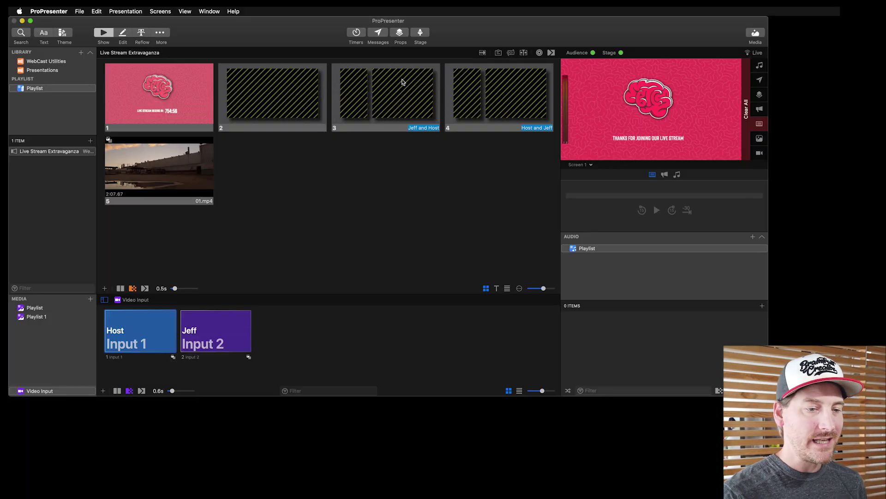
- Open slide 4 in the editor and add a text box containing the guest's name
right_click(402, 82)
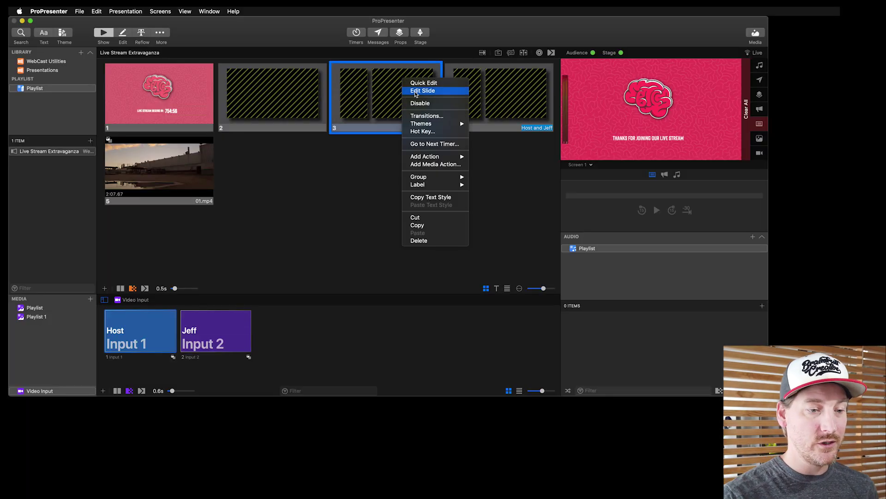
click(420, 91)
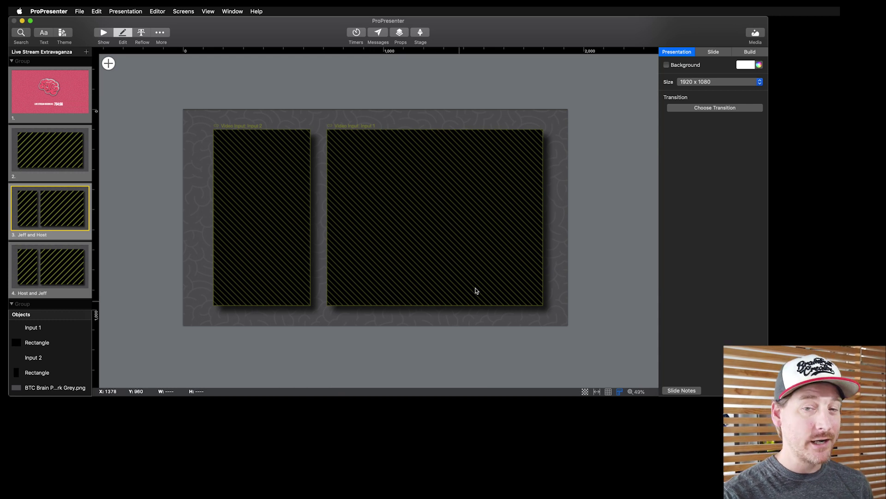
click(69, 257)
click(109, 64)
click(424, 143)
double_click(391, 223)
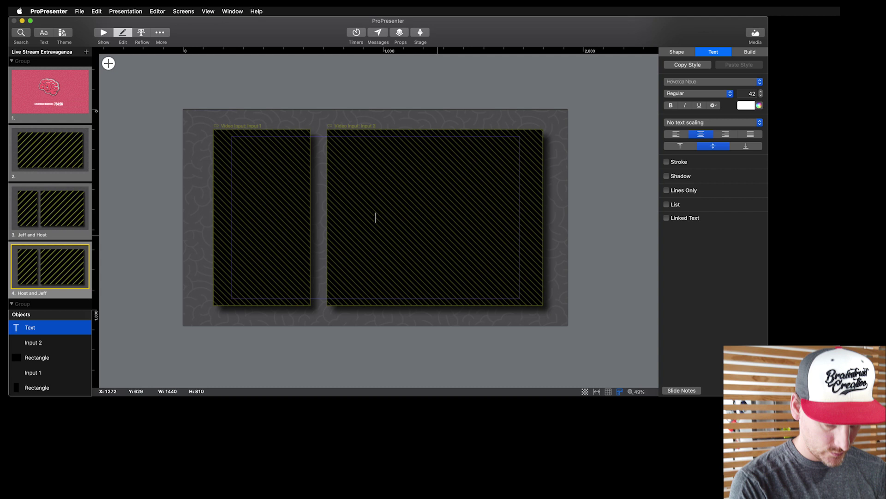
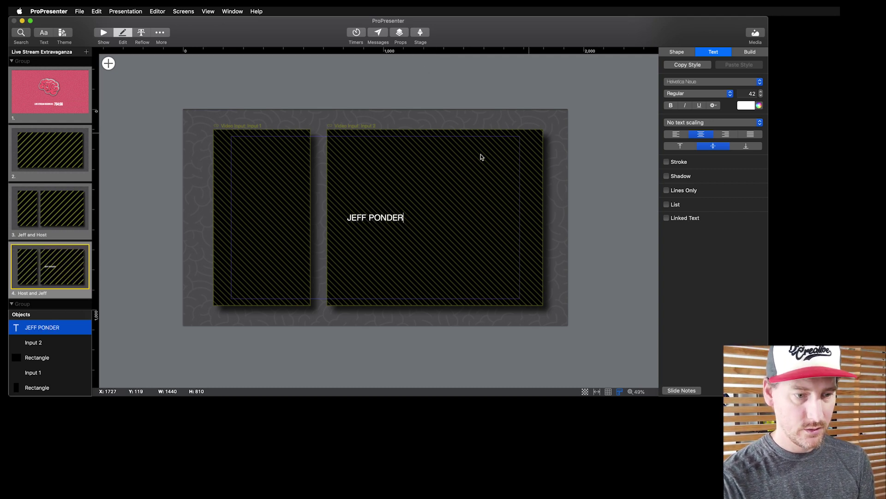
key(Escape)
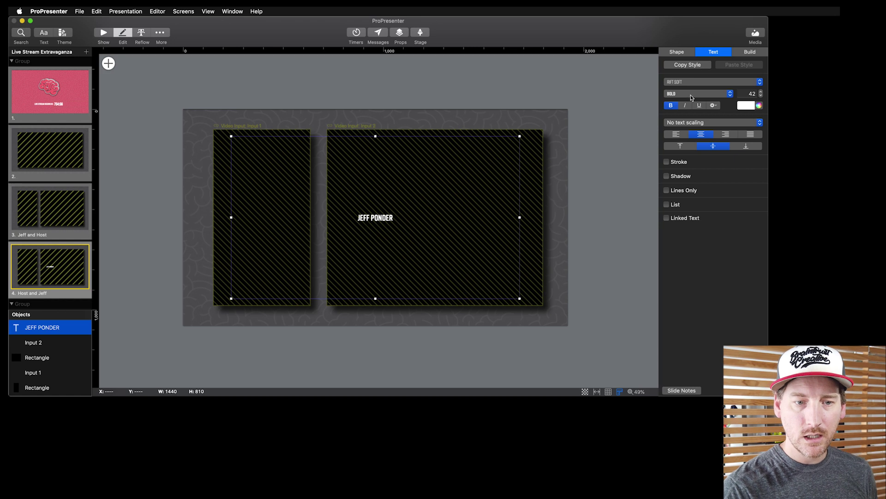
- Set scaling to Fit container to text, narrow the box, move it bottom, font size 112
click(682, 121)
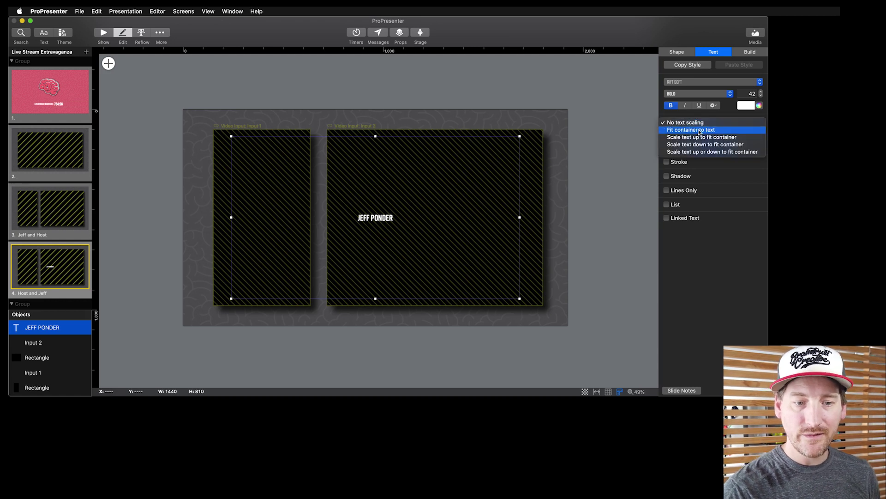
click(699, 130)
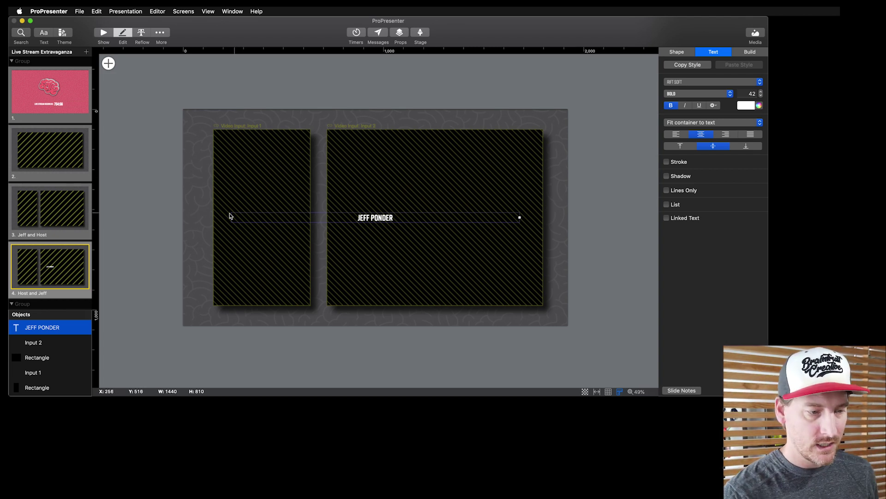
drag(232, 218, 310, 217)
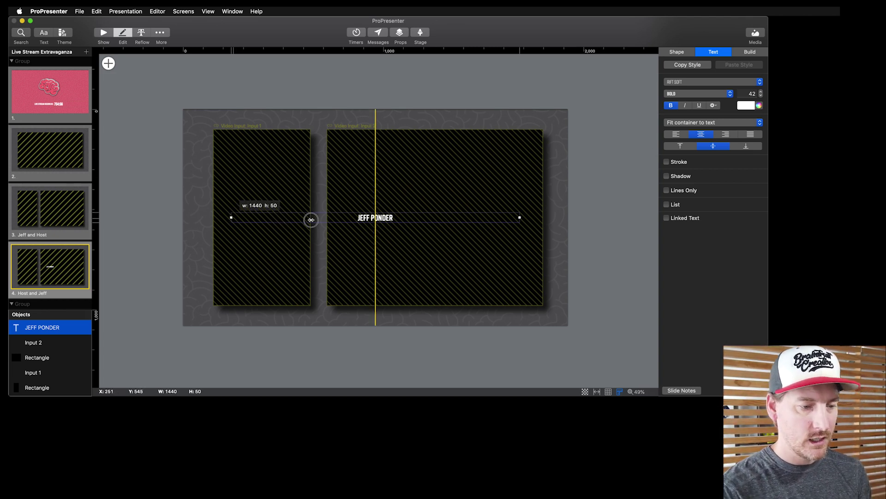
drag(416, 220, 431, 307)
click(761, 92)
drag(762, 92, 761, 92)
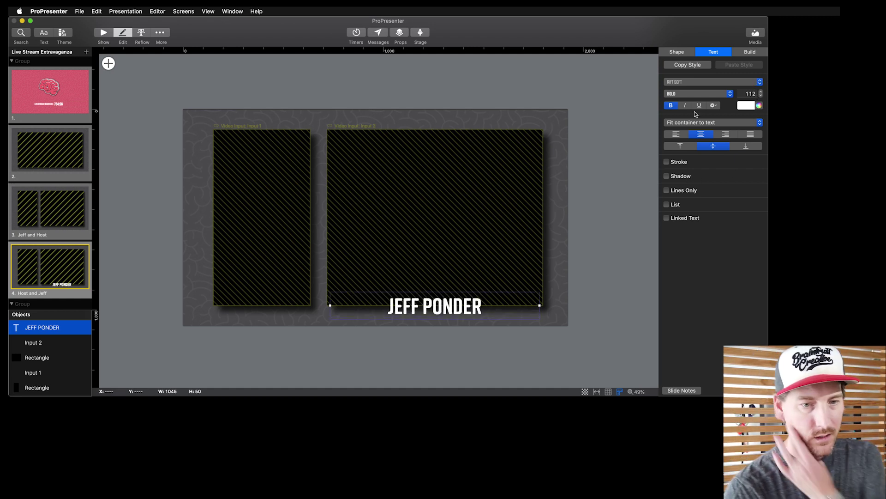
- Give the name box a black fill (0% brightness) at 67% opacity
click(685, 50)
click(673, 151)
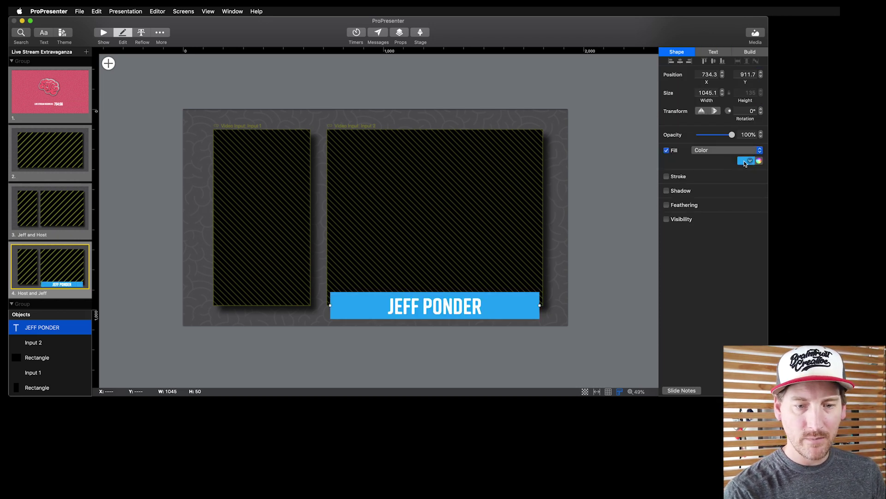
click(746, 162)
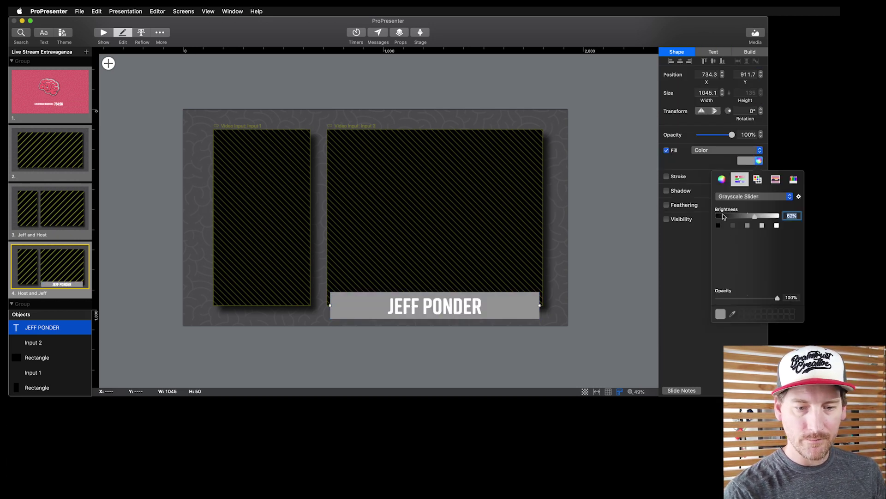
drag(724, 216, 690, 217)
drag(777, 301, 751, 299)
- Set the name box's text margins to top 9 and bottom 10
click(713, 51)
click(713, 106)
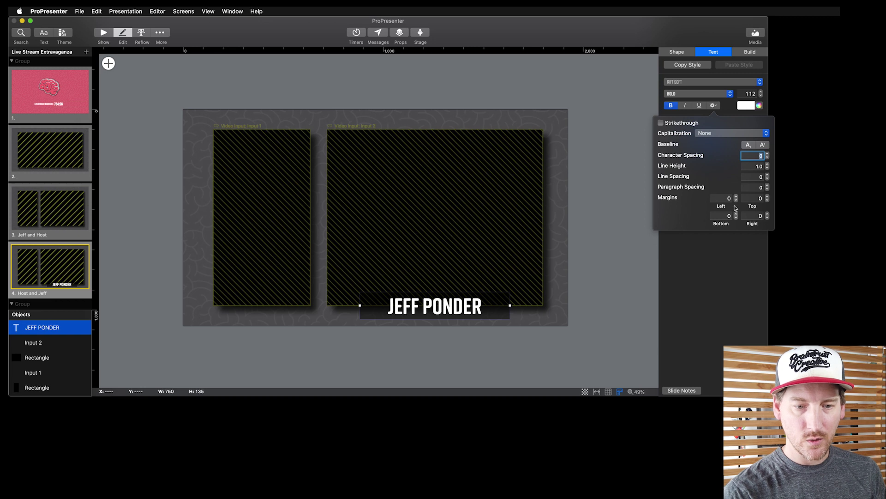
click(767, 197)
click(768, 197)
click(768, 197)
click(768, 196)
click(768, 197)
click(768, 196)
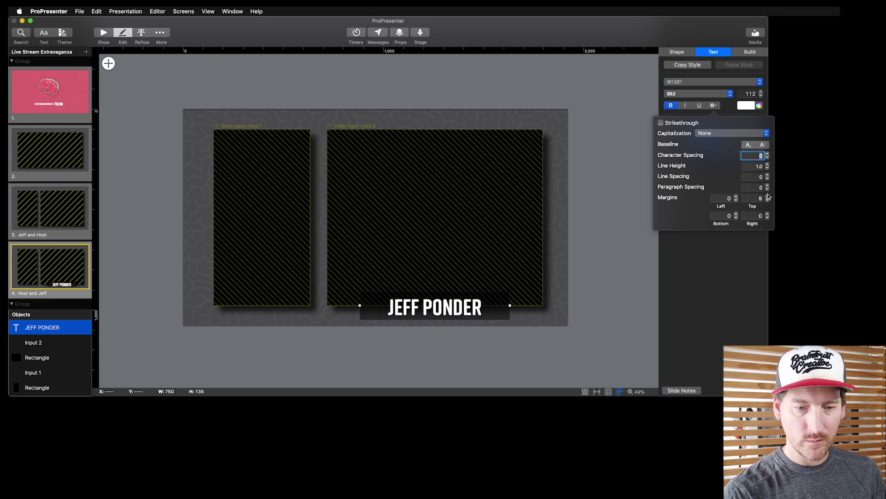
click(714, 216)
text(10)
key(Tab)
click(394, 307)
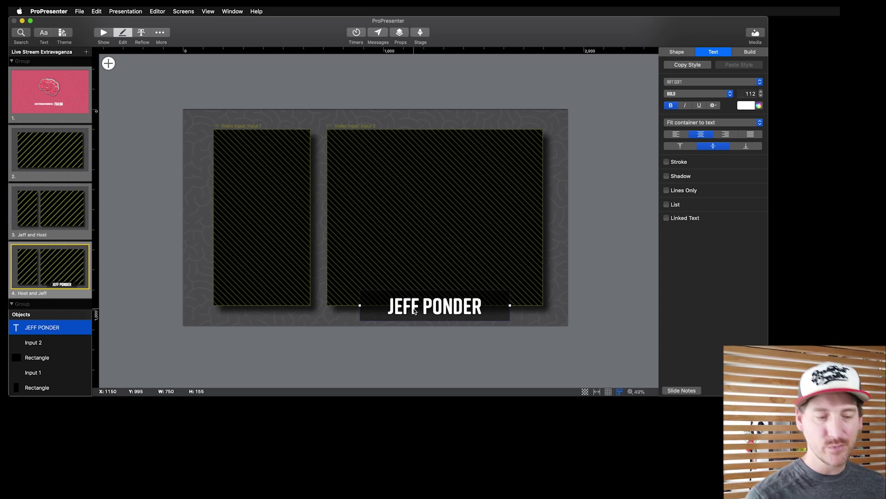
- Cut the name caption off slide 4, paste it into Prop 1 in the Props Editor, and return to Show
click(448, 325)
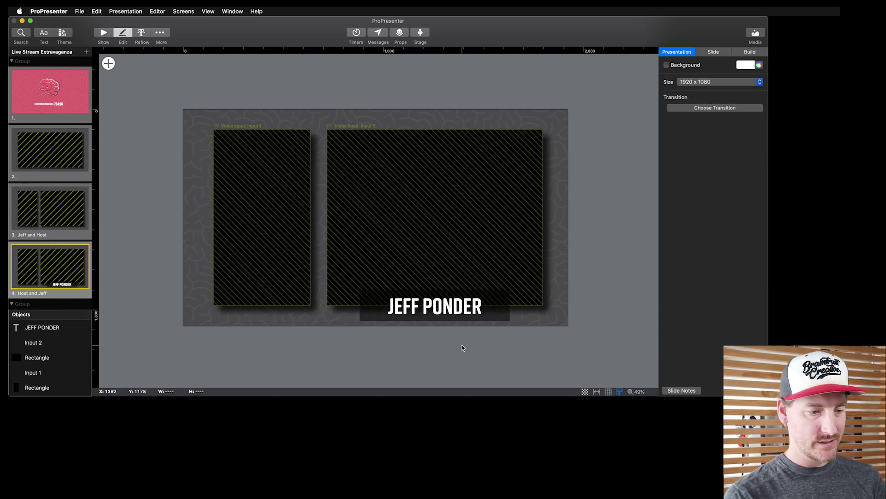
click(442, 319)
key(Delete)
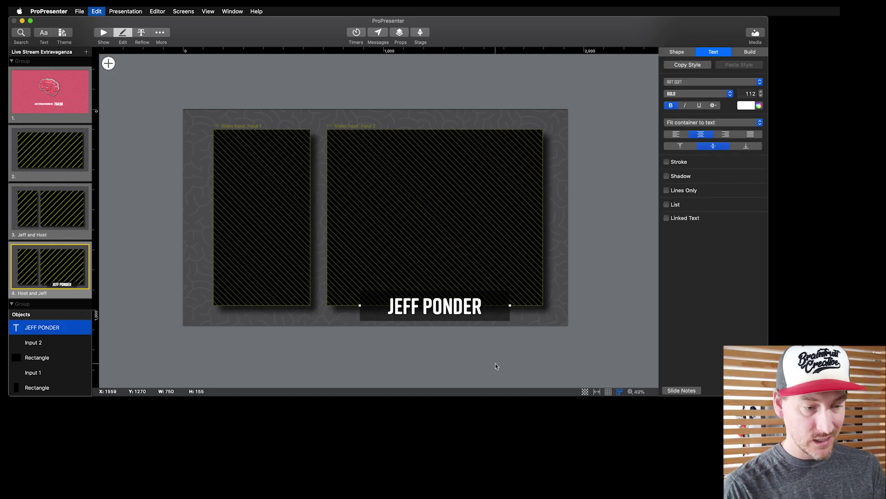
click(160, 32)
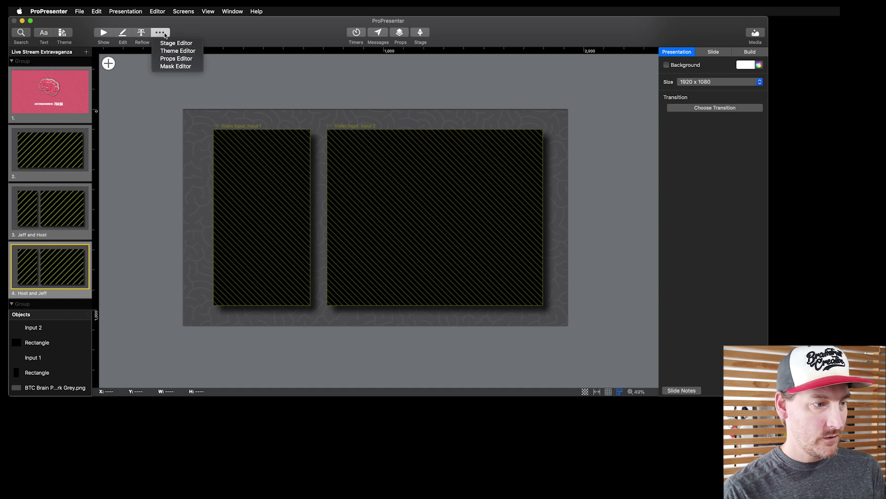
click(191, 60)
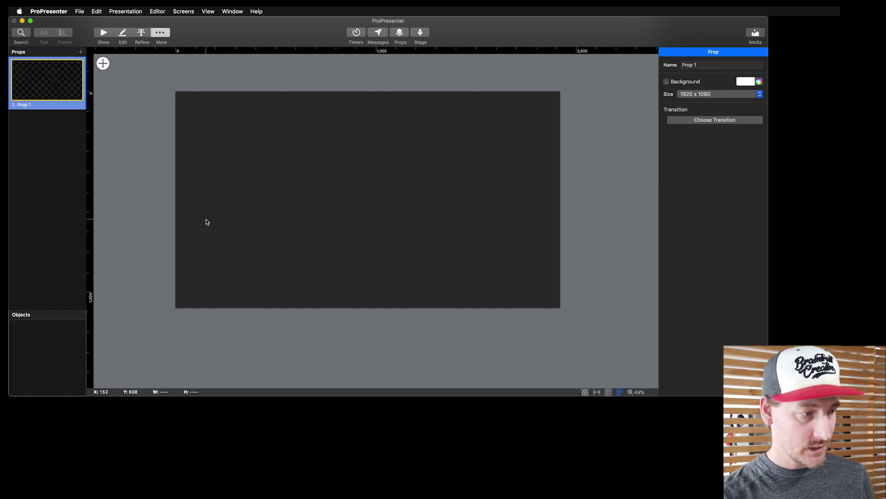
key(super+v)
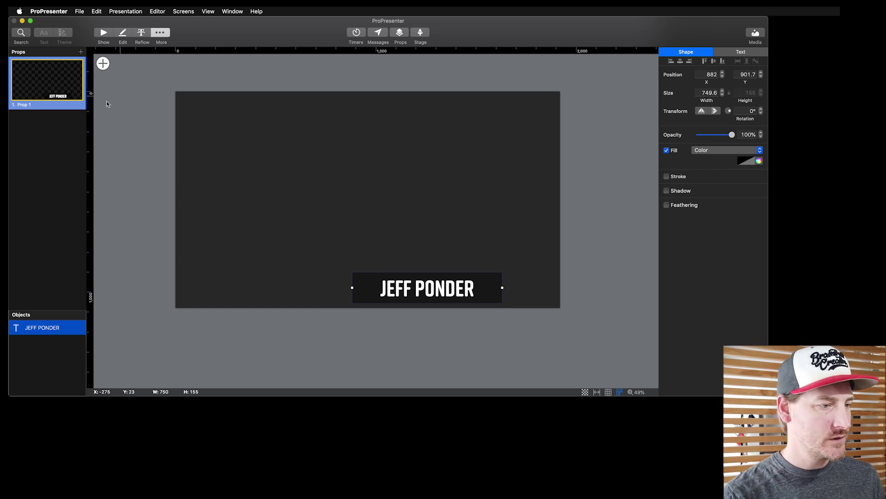
click(106, 35)
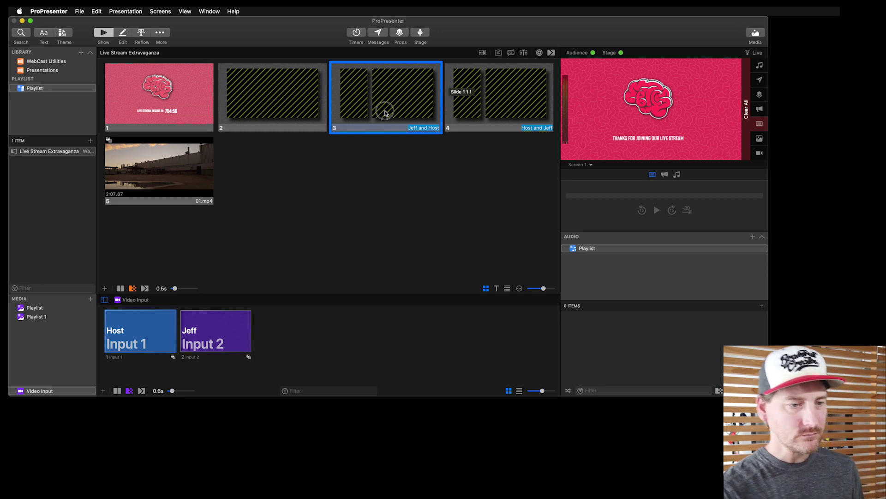
- Put slide 4 live and open the Props window, positioned higher on screen
click(505, 108)
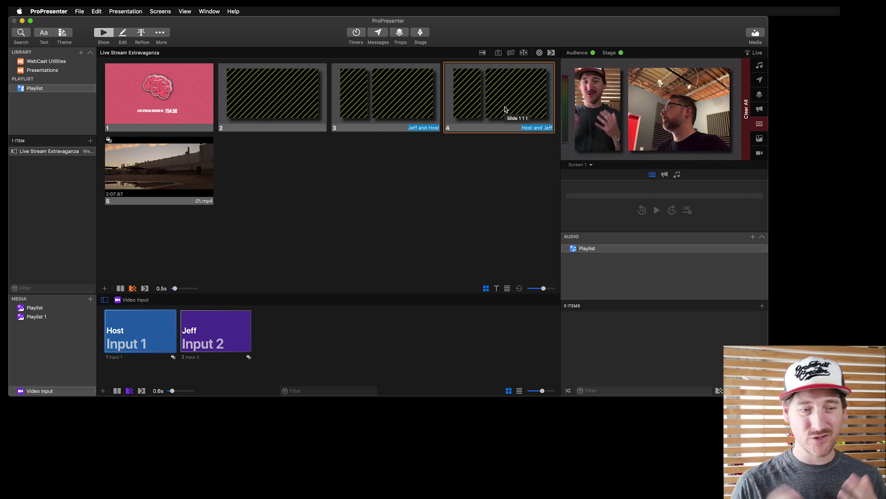
click(398, 34)
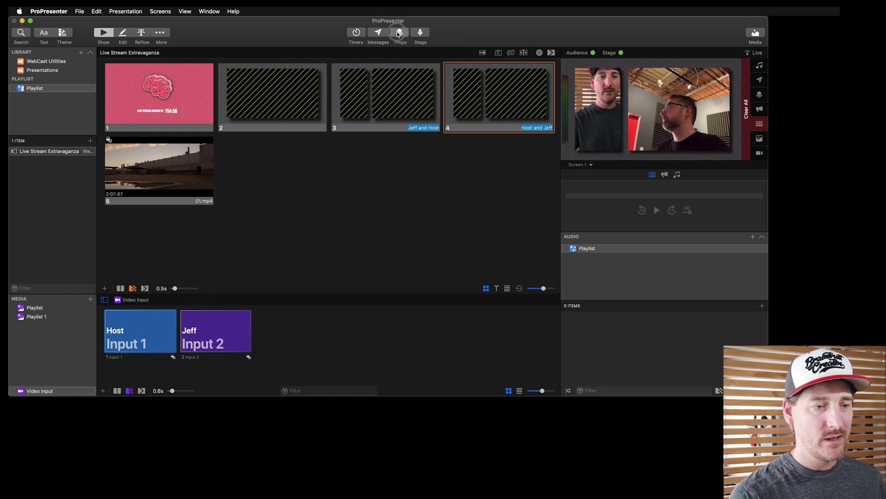
drag(395, 306, 386, 227)
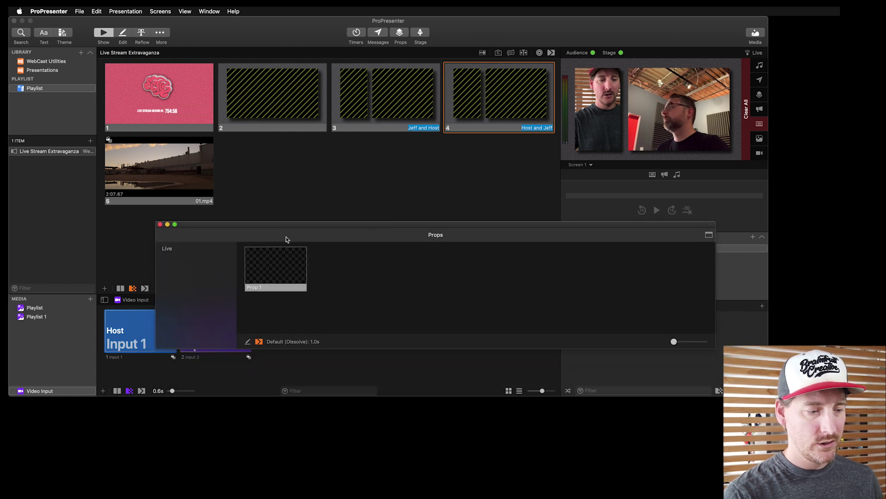
- Toggle Prop 1 on and off, clear props, then switch between slides 2 and 4
click(280, 268)
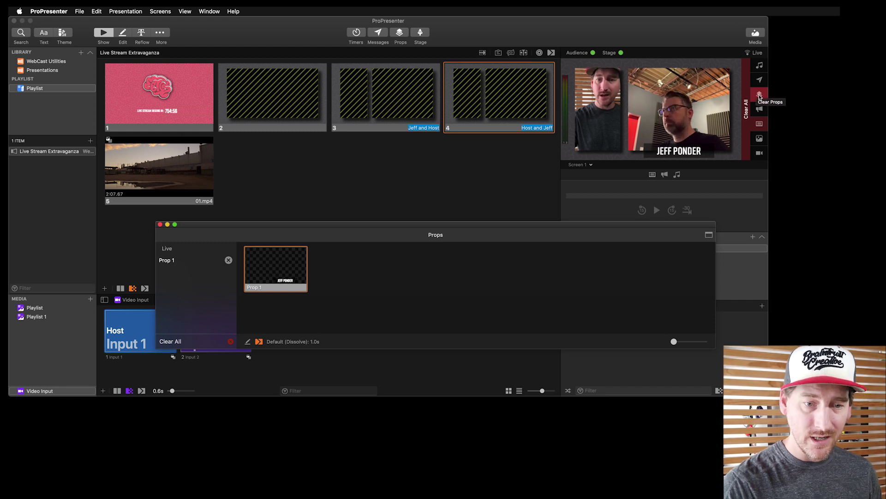
click(759, 96)
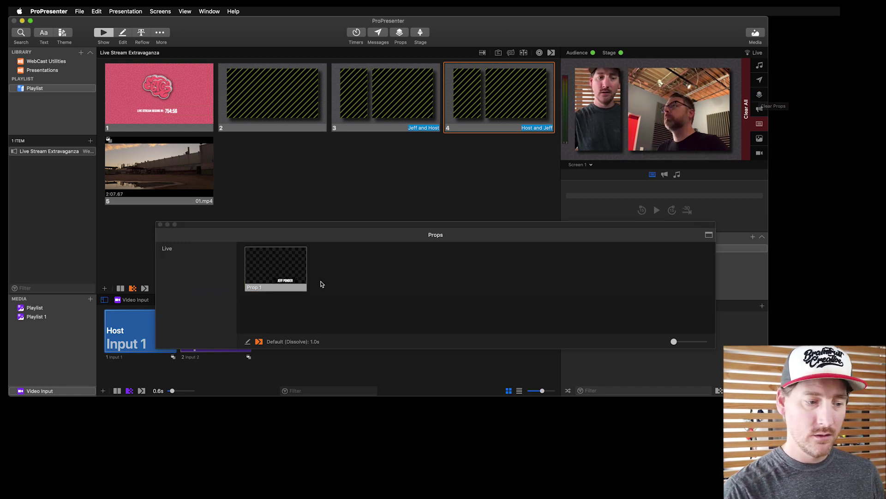
click(298, 272)
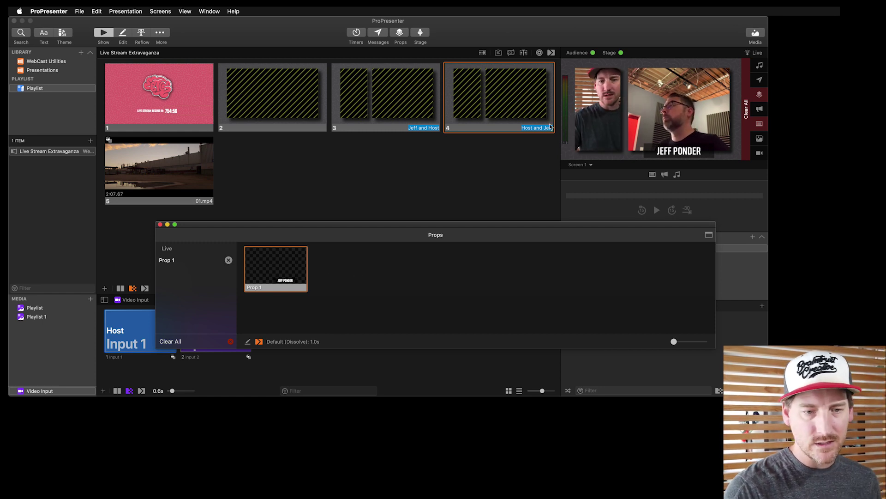
click(228, 260)
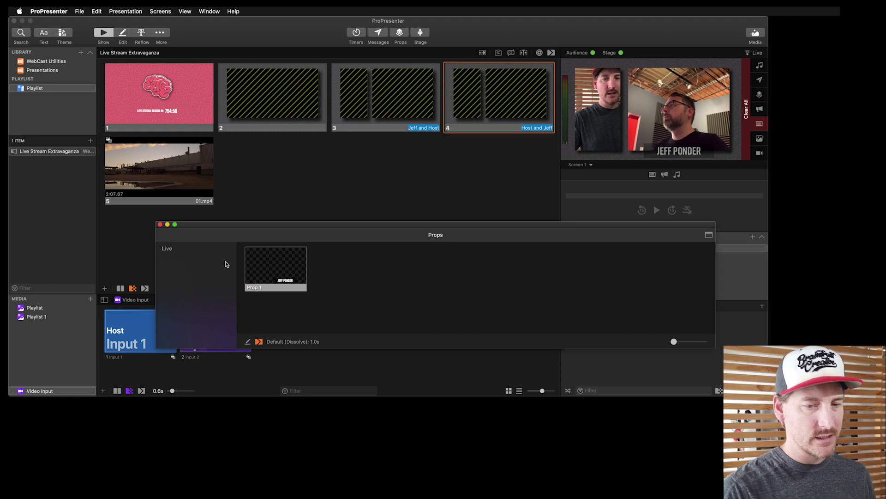
click(307, 97)
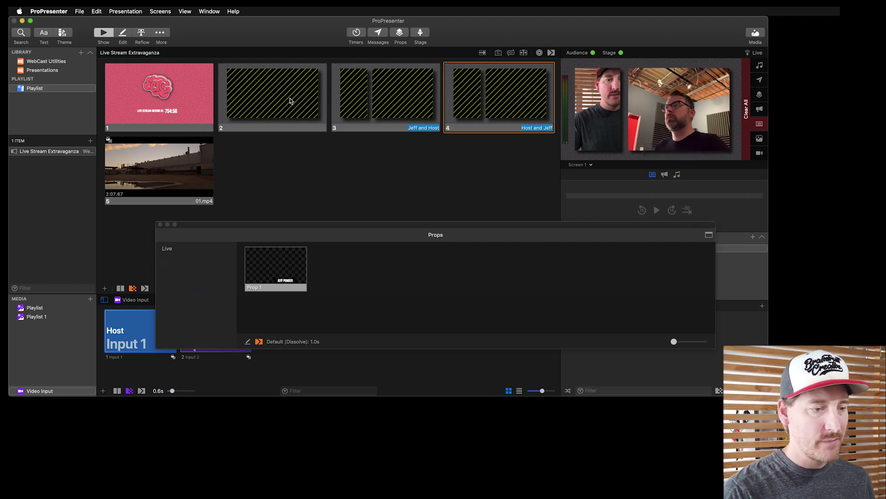
click(508, 98)
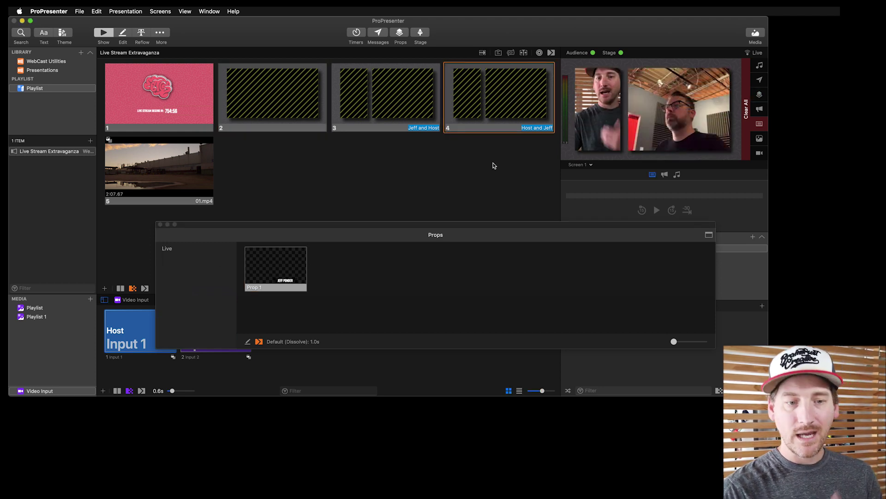
drag(208, 226, 202, 229)
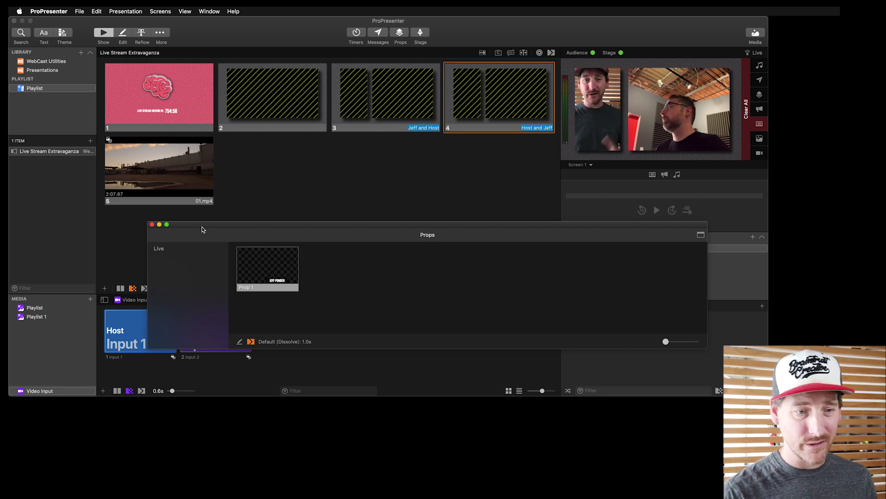
- Create a new Prop 2 in the Props Editor with a rounded rectangle reading 'LIVE'
click(160, 32)
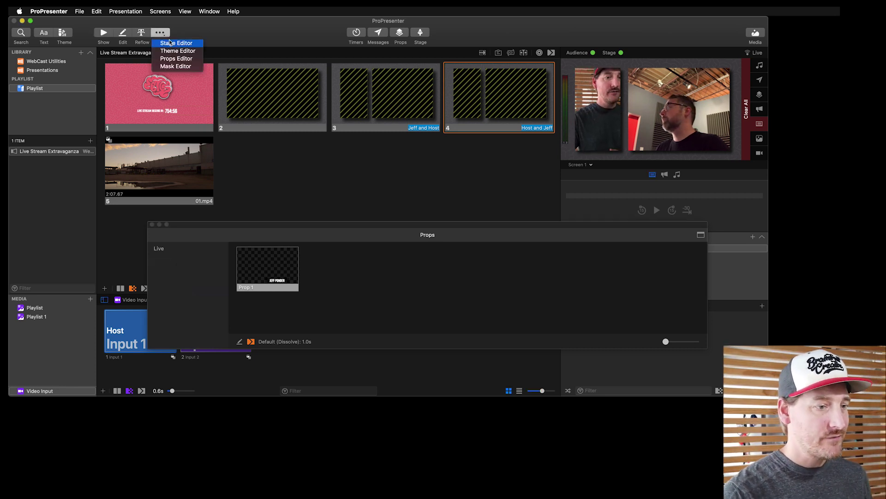
click(187, 59)
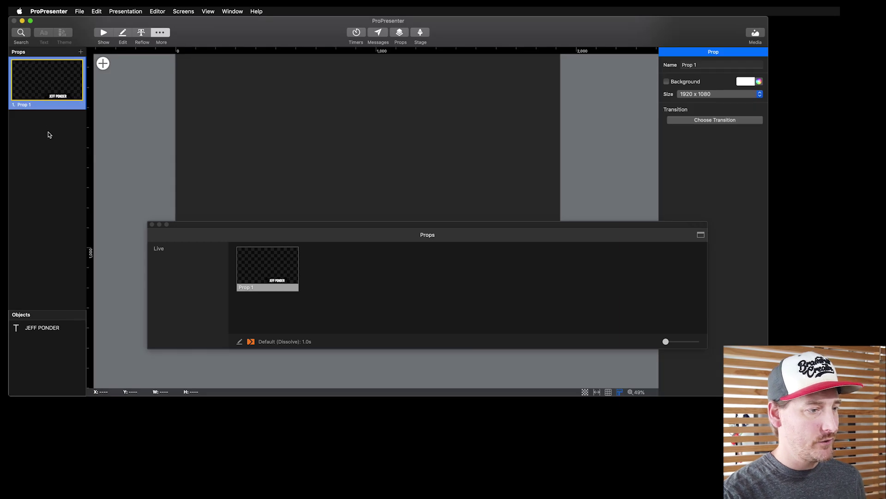
click(80, 52)
click(103, 64)
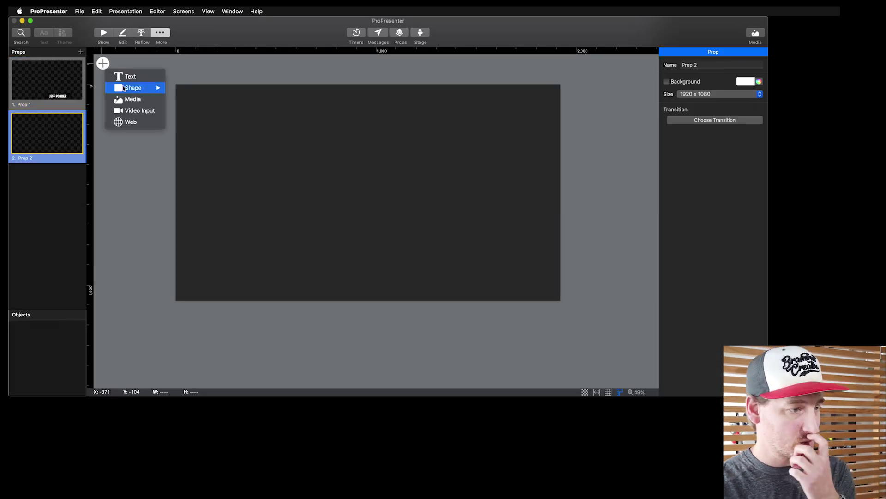
mouse_move(134, 87)
click(204, 99)
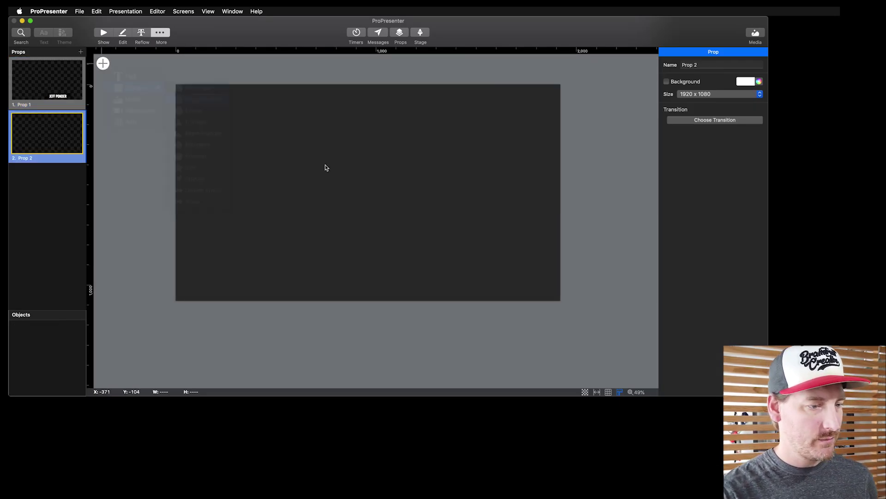
double_click(369, 191)
text(LIVE)
key(super+a)
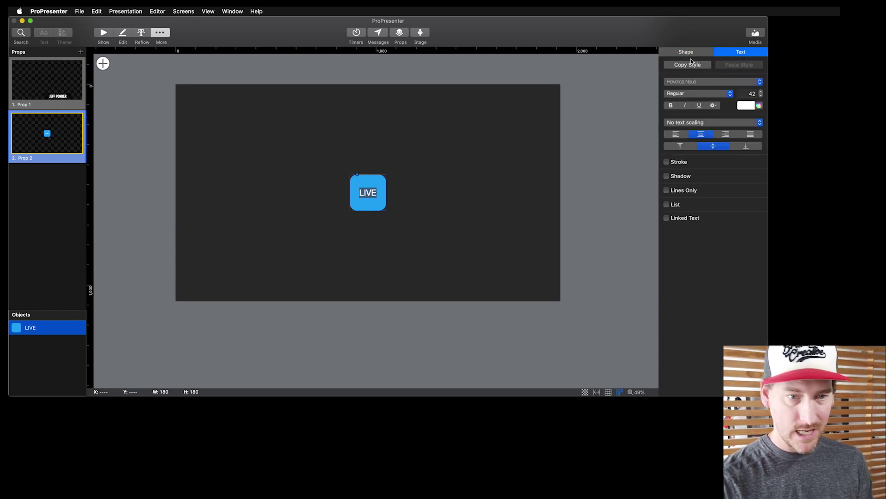
- Fill the LIVE badge a deeper orange and stretch it into a wide top-left badge
click(703, 54)
click(746, 160)
click(751, 176)
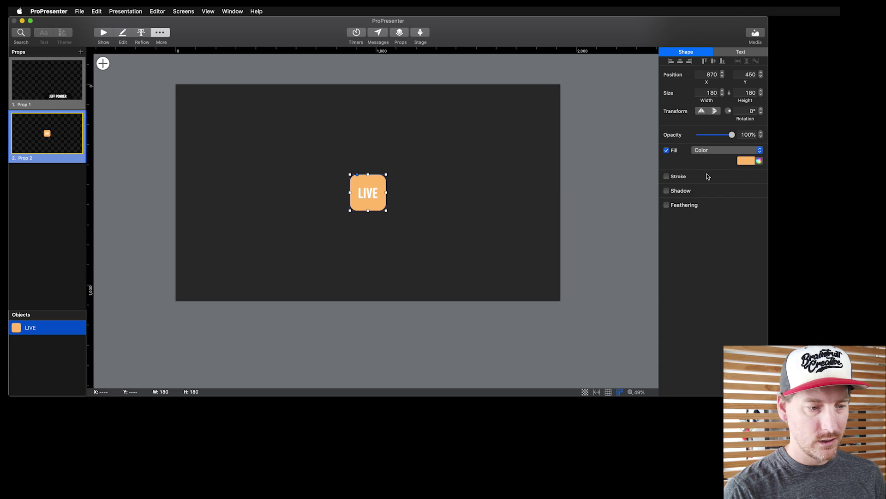
click(750, 161)
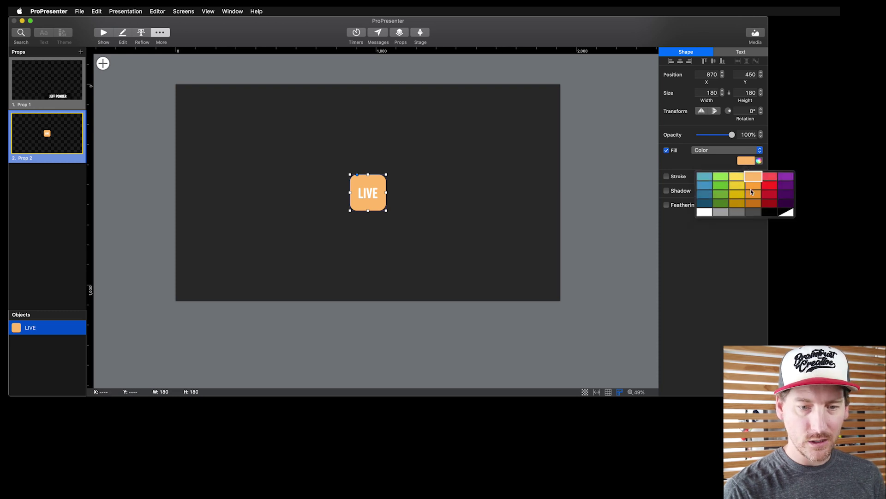
click(750, 189)
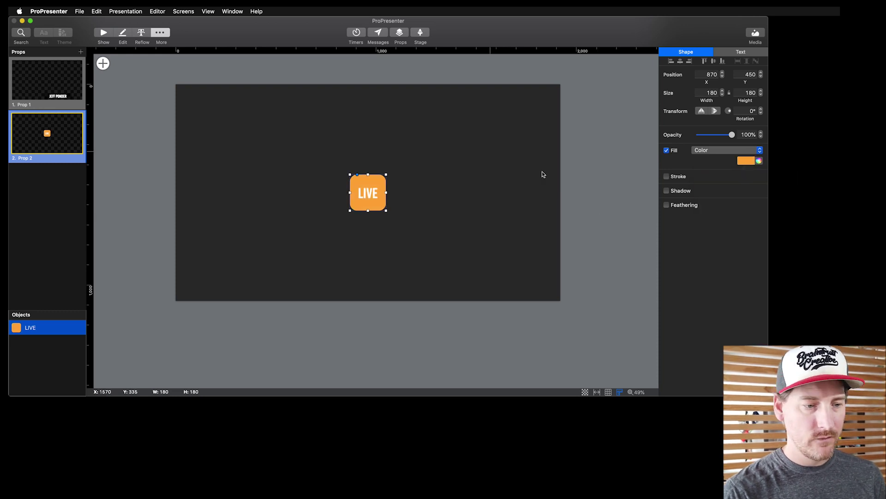
drag(385, 210, 402, 198)
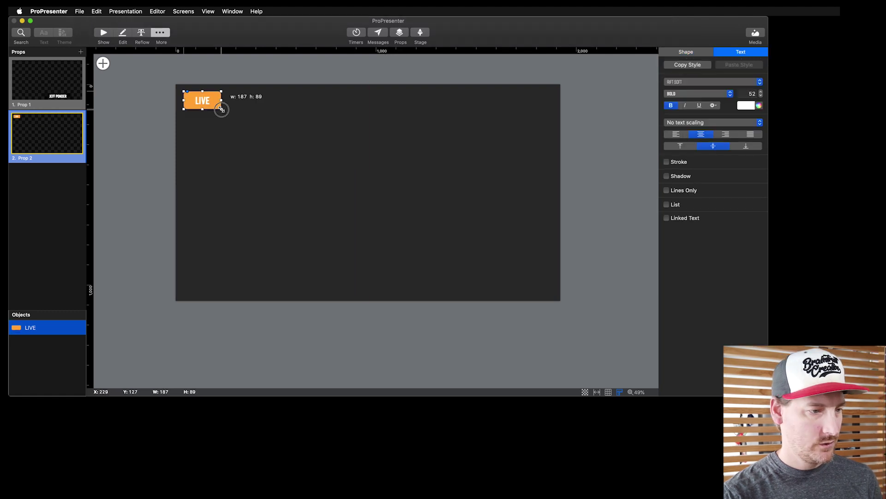
drag(221, 109, 224, 109)
click(241, 114)
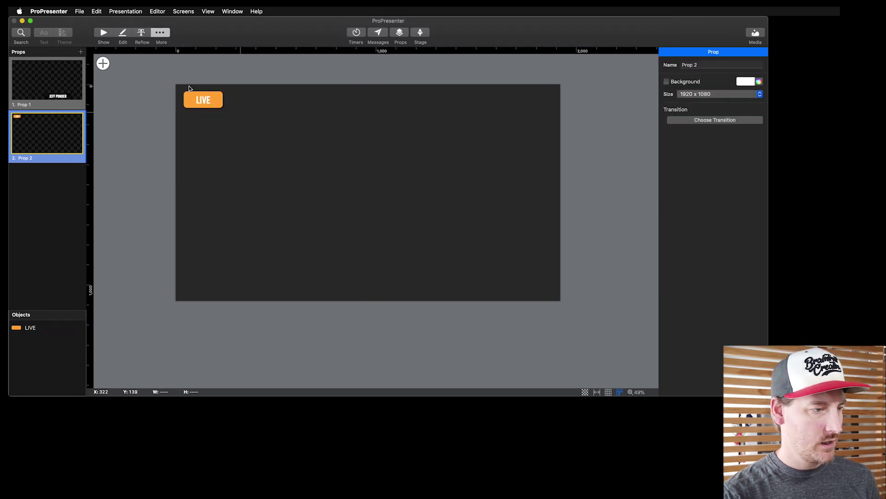
- Back in Show, put the LIVE badge prop live and switch between slides 2 and 4
click(103, 33)
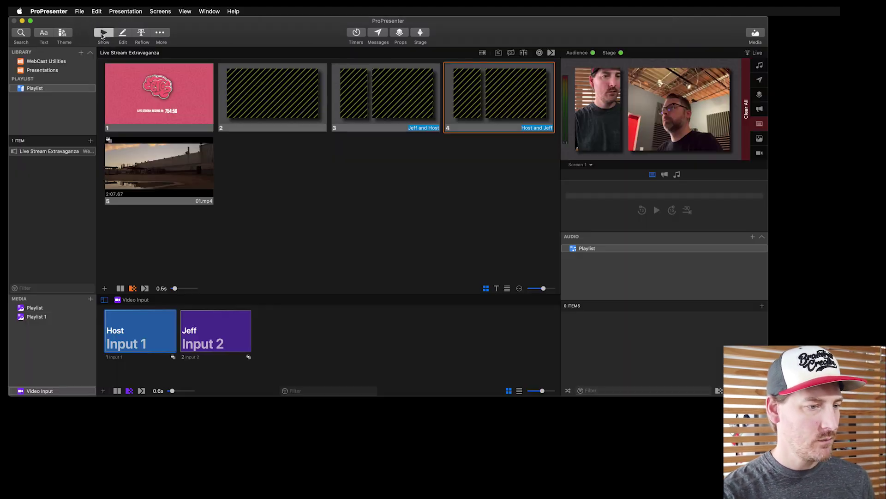
click(400, 33)
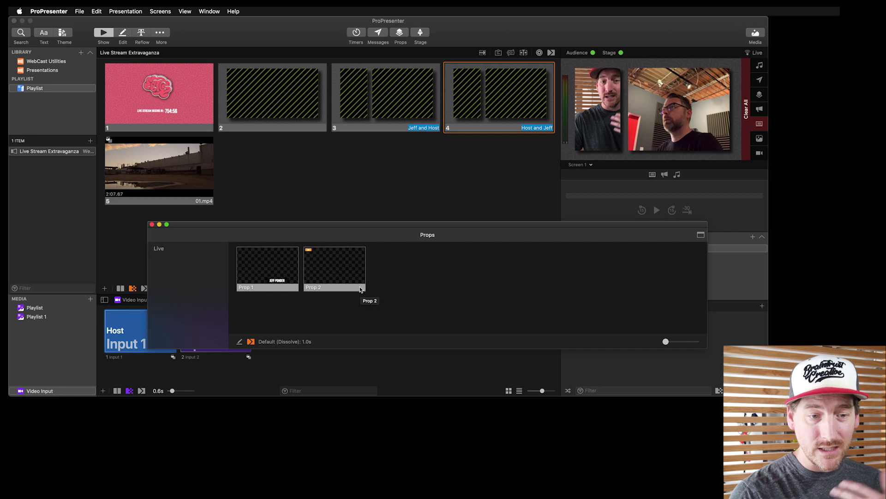
click(336, 280)
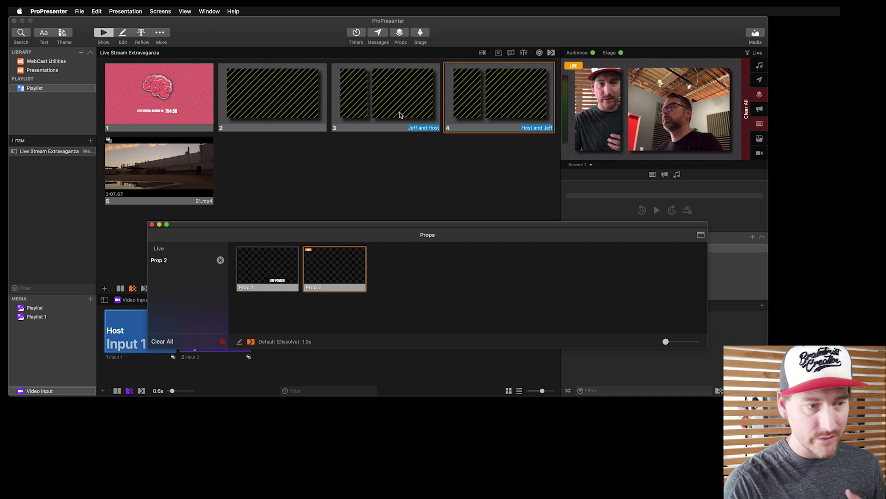
click(301, 110)
click(284, 101)
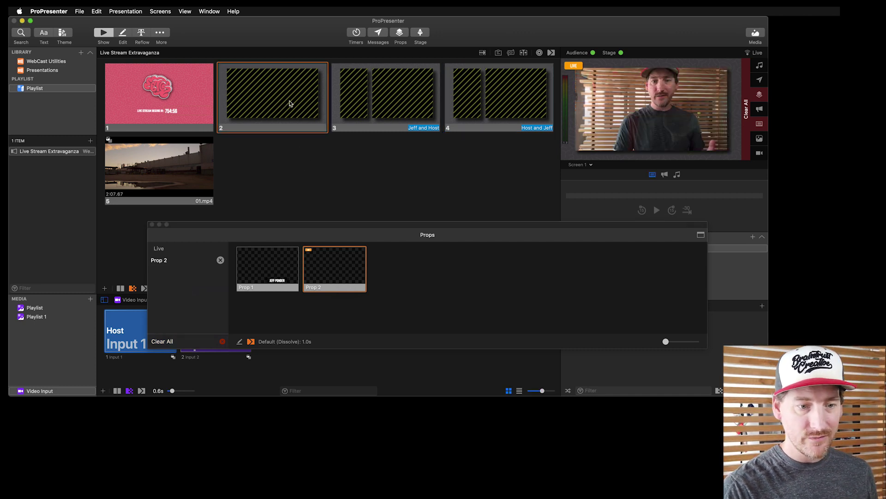
click(484, 99)
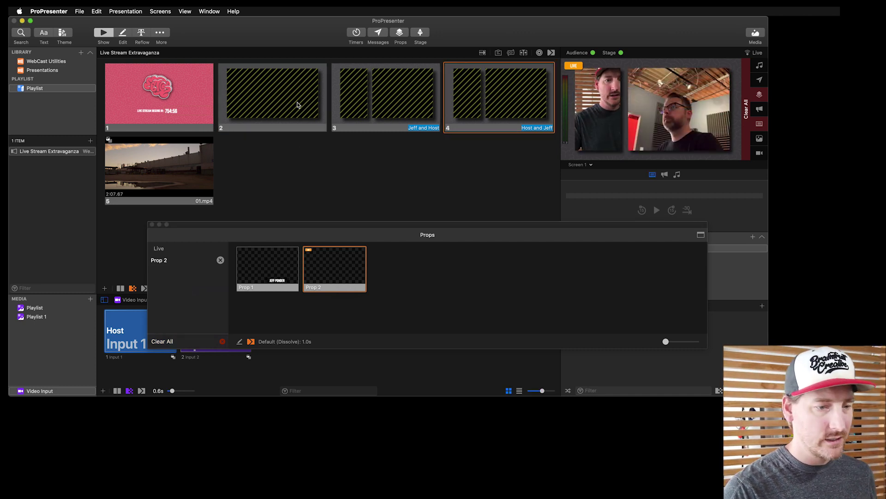
click(298, 105)
click(468, 106)
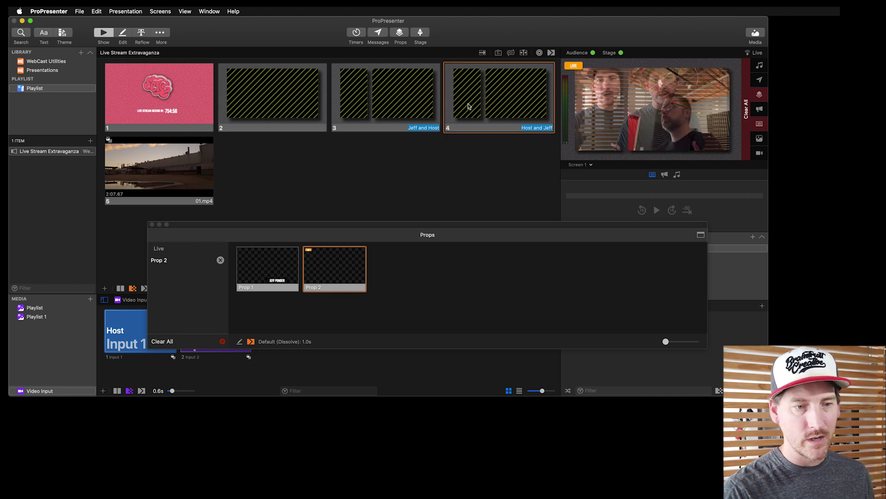
- Try the name lower third, clear both props, re-trigger the LIVE badge, and close the props list
click(278, 275)
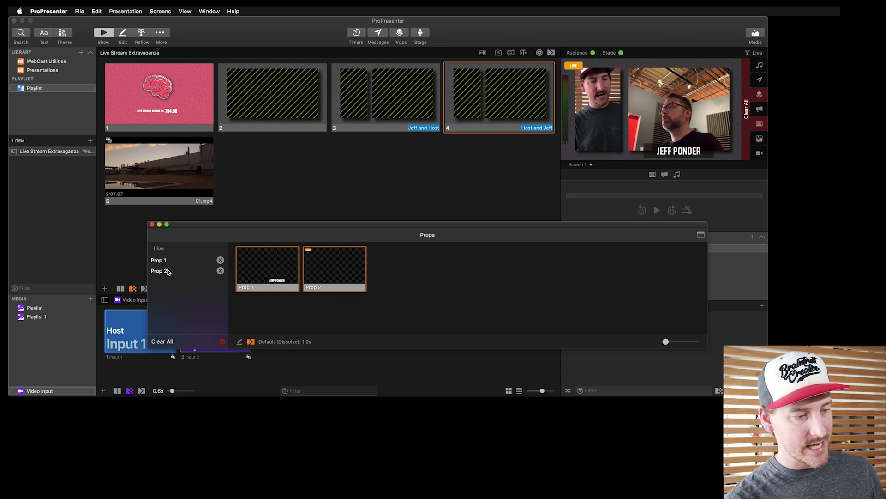
click(221, 271)
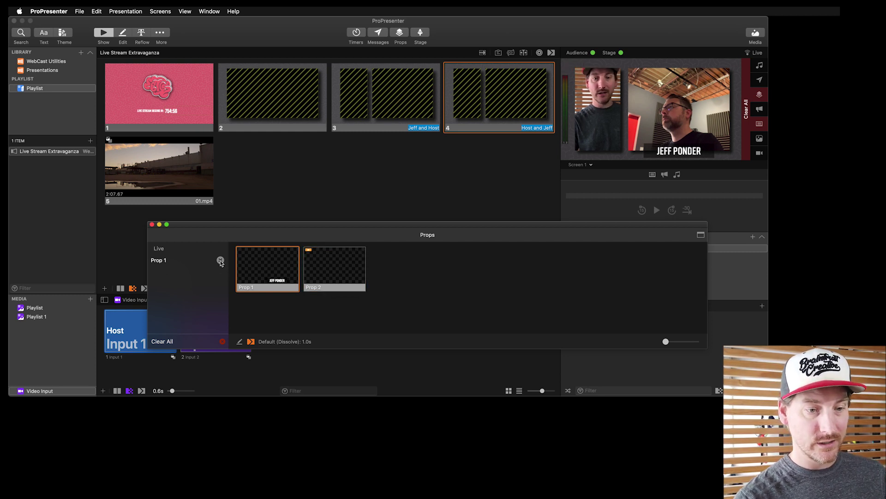
click(220, 261)
click(329, 268)
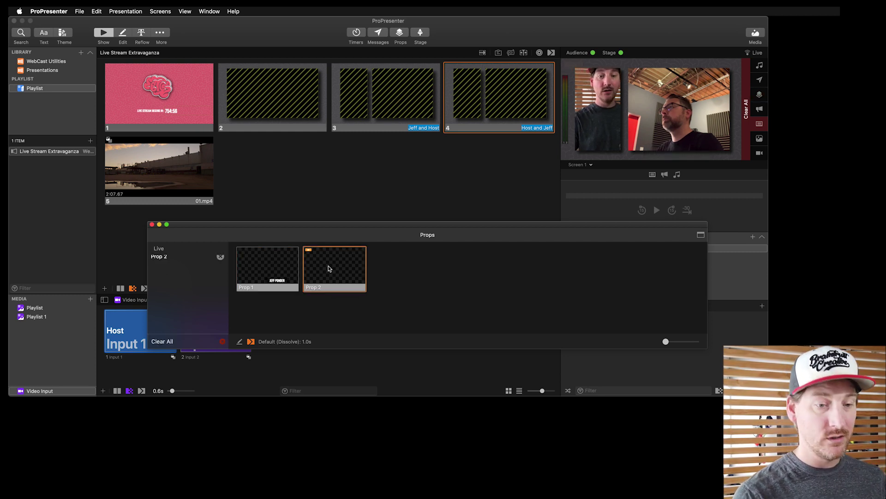
click(152, 224)
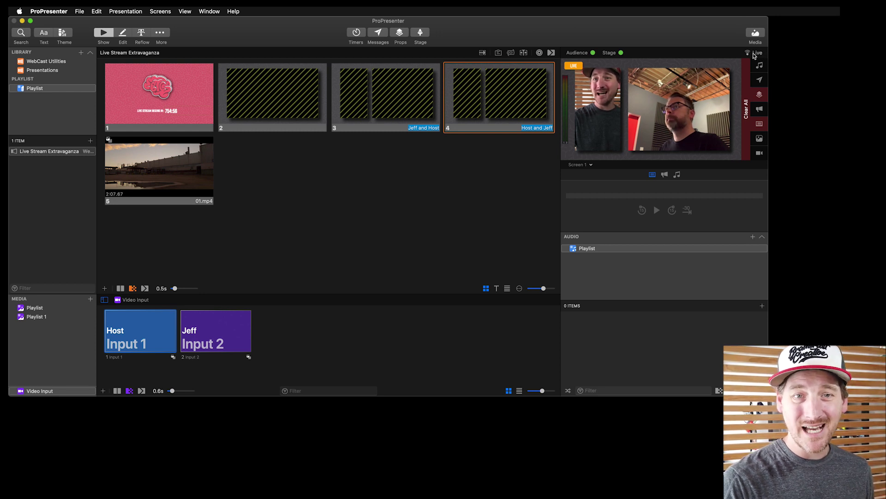
- Open Live > Capture Settings, move the dialog, and review the capture source choices
click(754, 53)
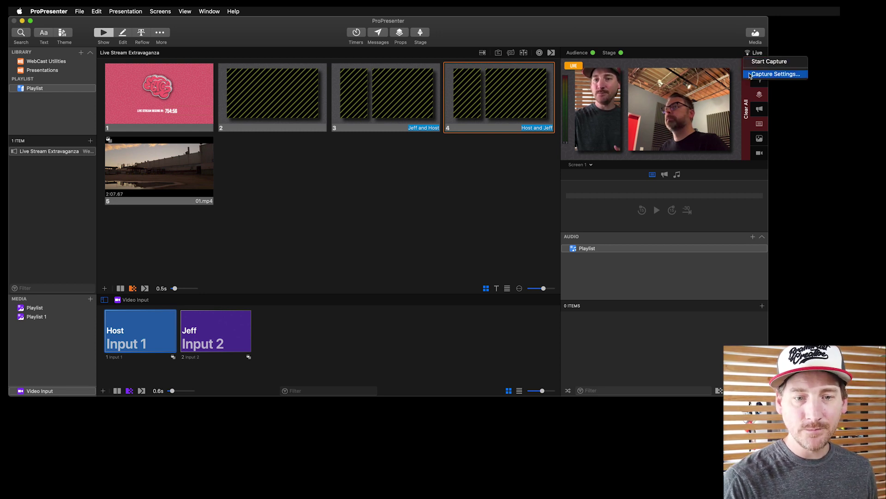
click(750, 75)
drag(354, 134, 429, 100)
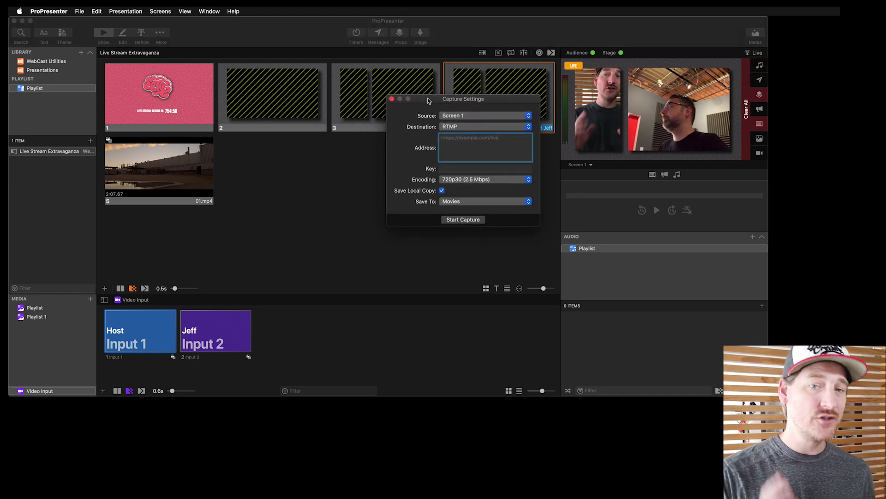
click(459, 115)
click(454, 115)
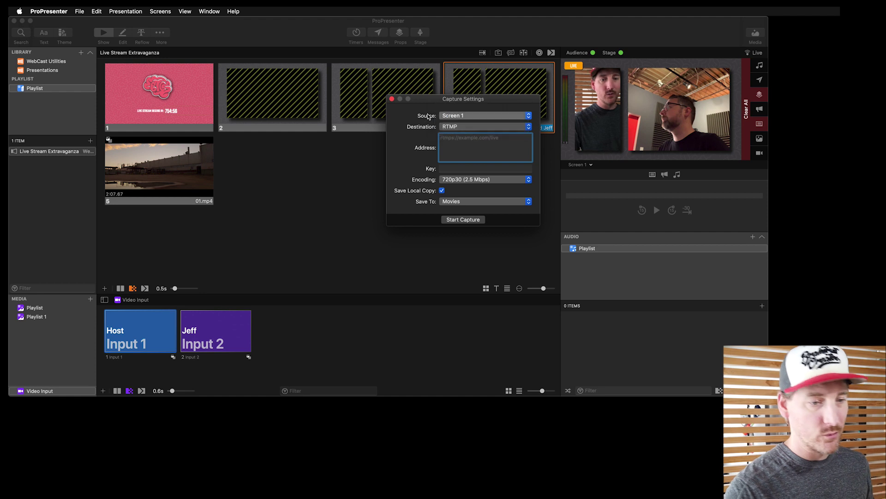
click(454, 115)
click(425, 119)
- Keep RTMP as destination, set encoding to 1080p60 (9 Mbps), and keep saving to Movies
click(450, 128)
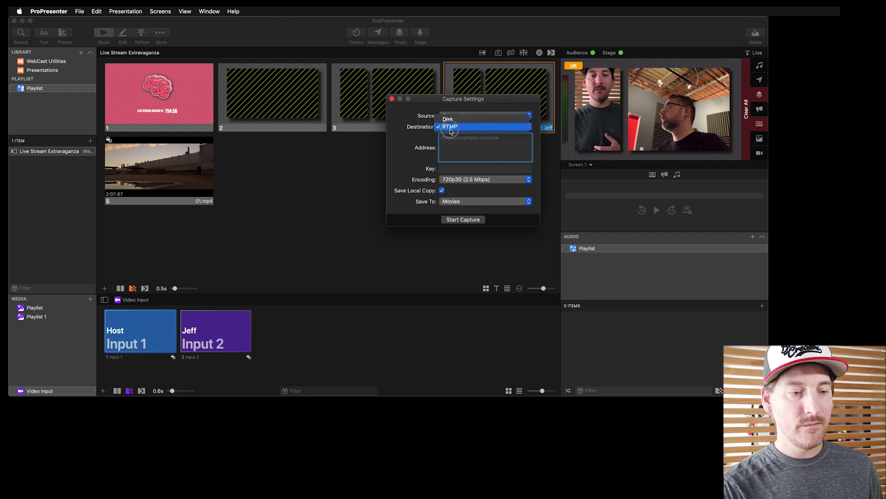
click(425, 134)
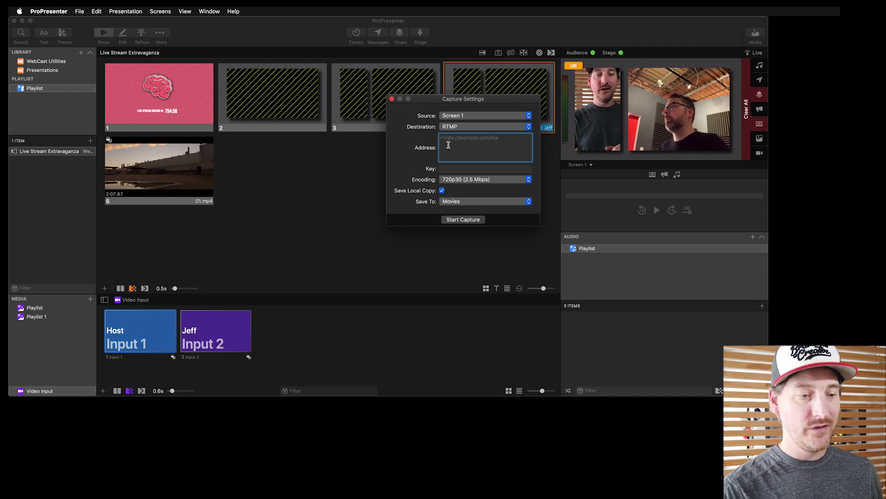
click(467, 179)
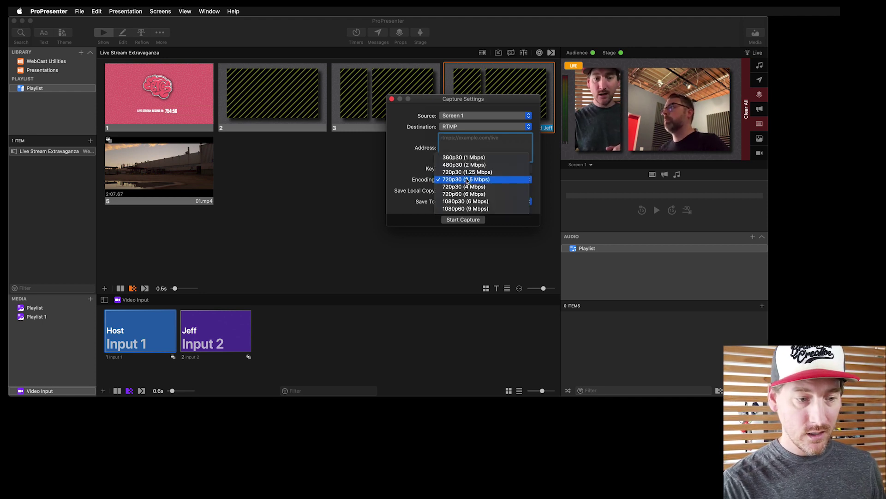
click(466, 209)
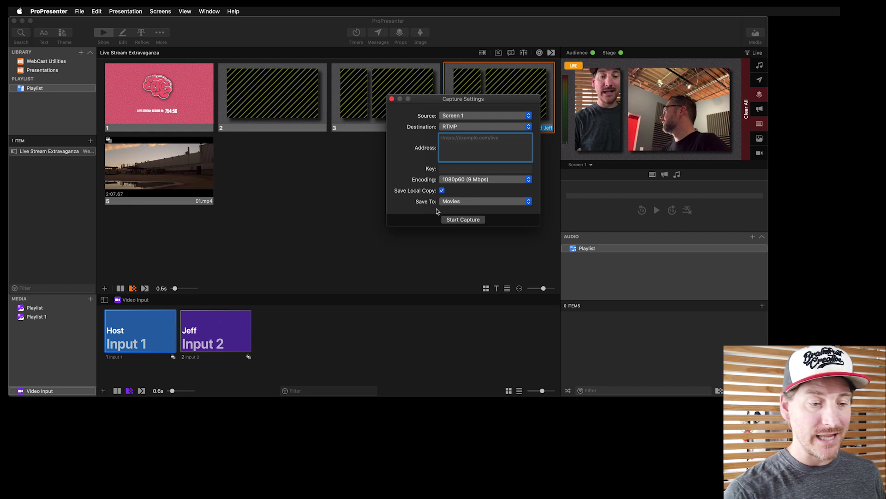
click(460, 202)
click(457, 201)
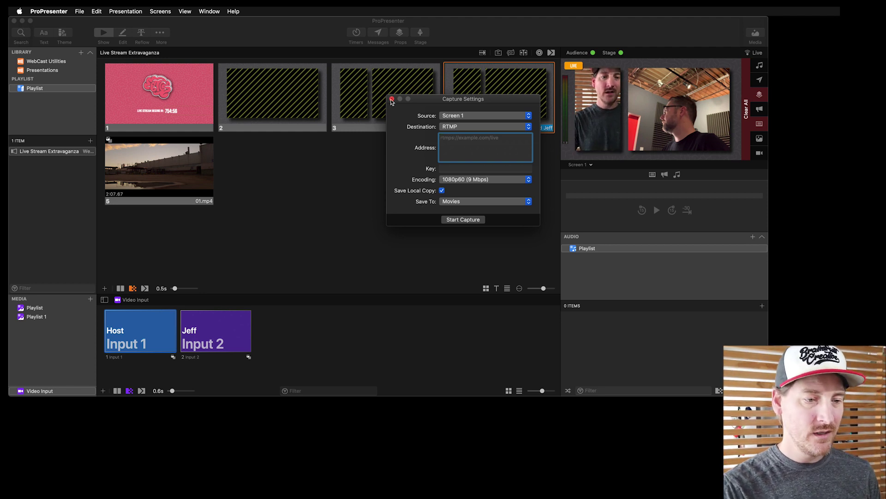
- Change the capture destination to Disk, keeping H.264 codec and 1920 x 1080 resolution
click(464, 116)
click(481, 127)
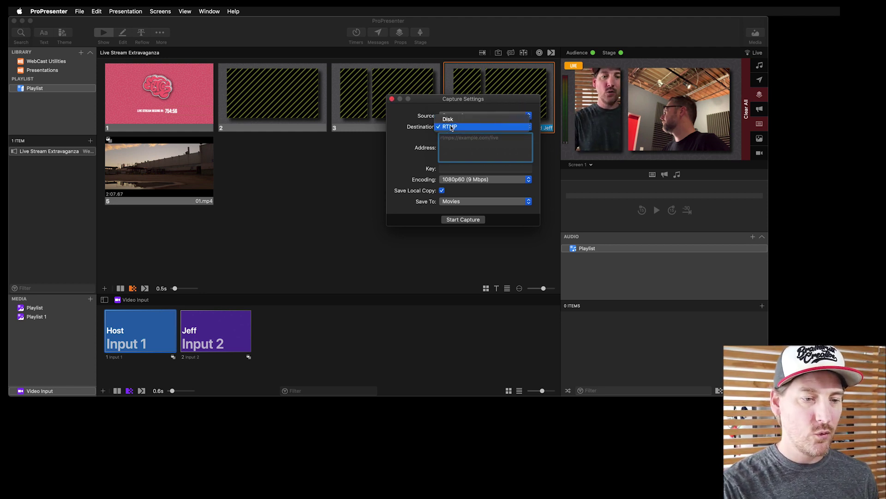
click(464, 118)
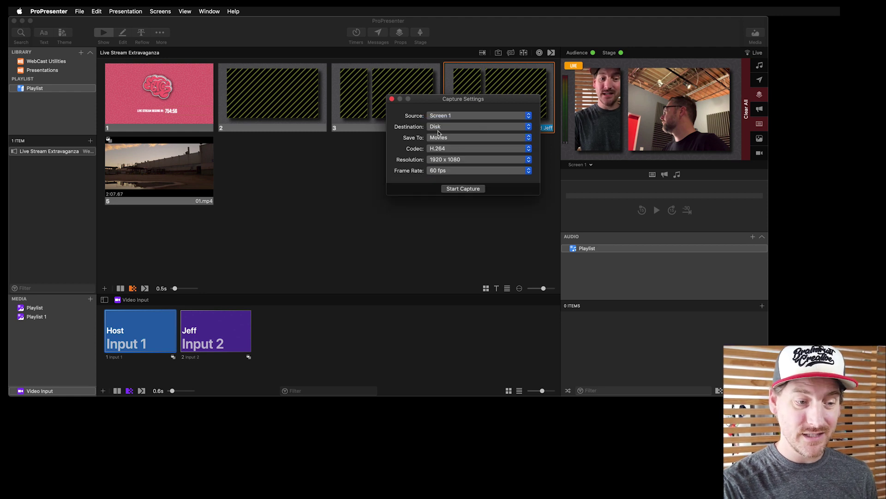
click(450, 149)
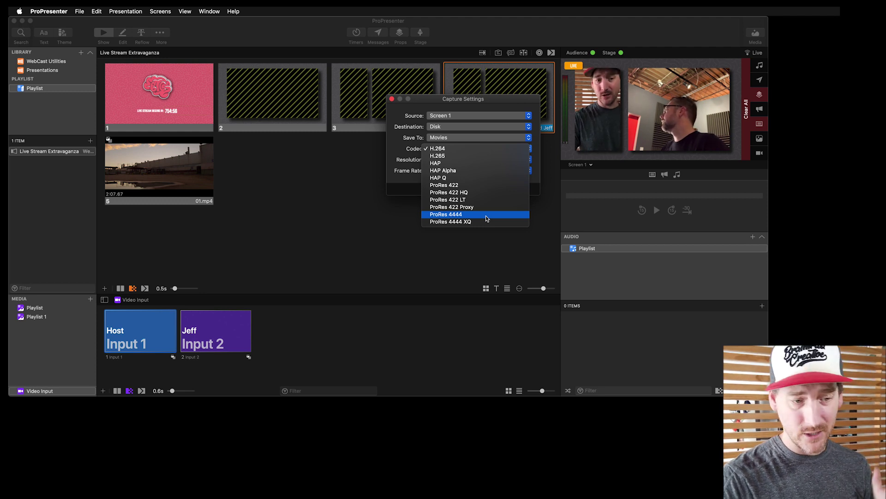
click(399, 161)
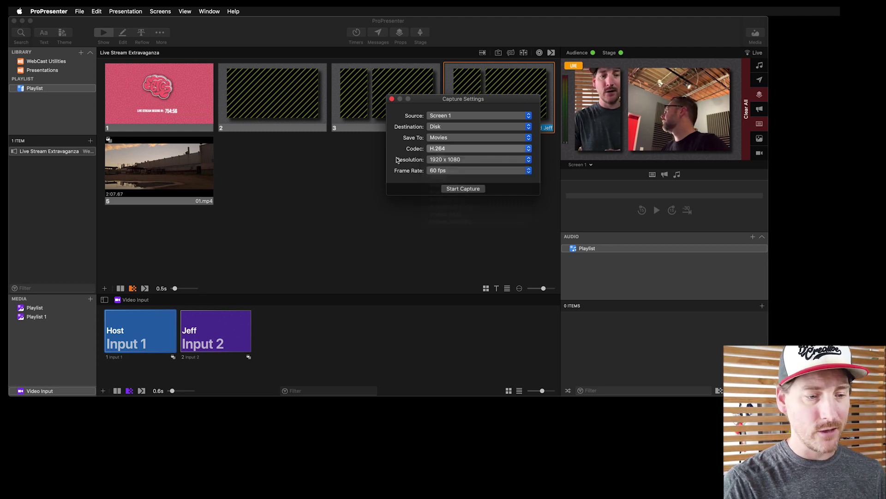
click(441, 160)
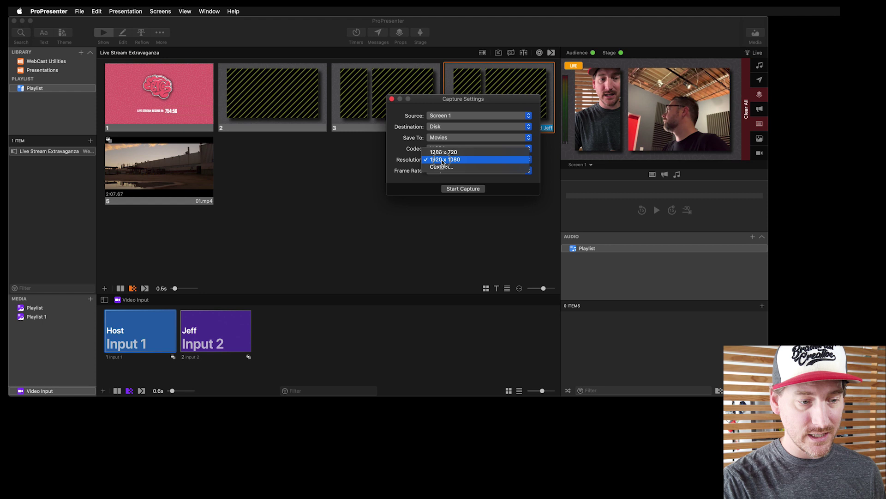
click(407, 159)
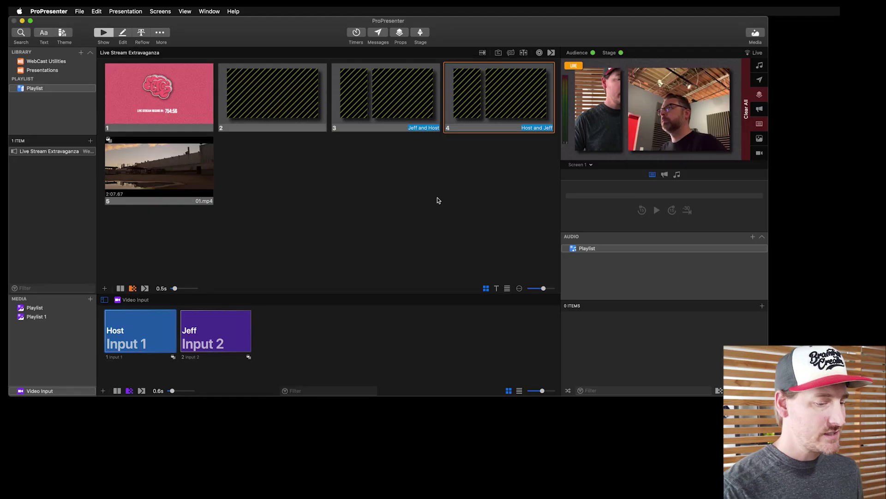
- Cut live output to Jeff Input 2, then Host Input 1, then slide 3 'Jeff and Host'
click(228, 349)
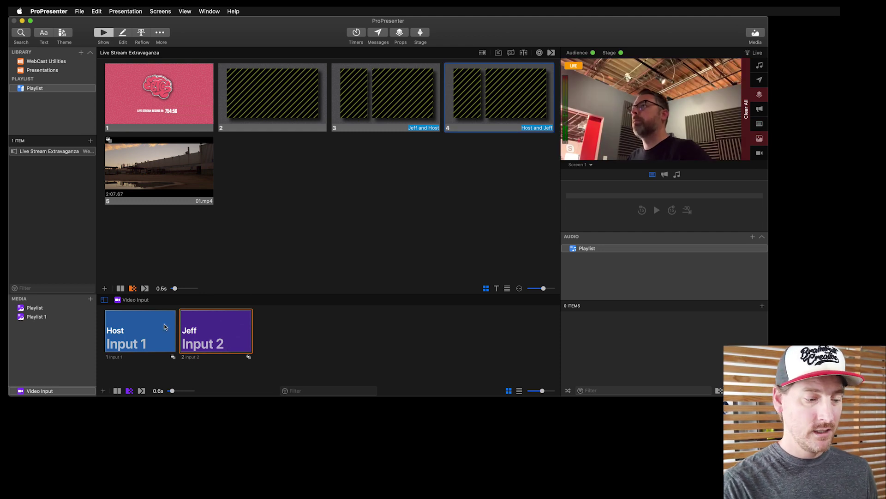
click(148, 332)
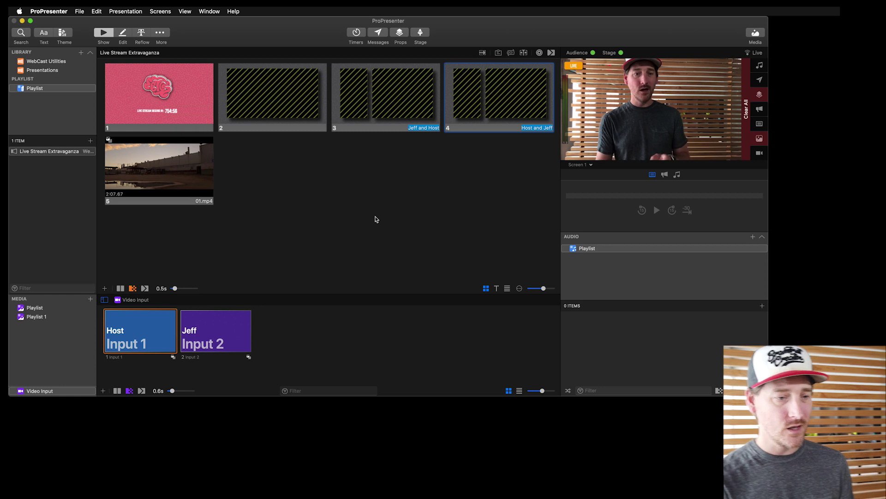
click(367, 109)
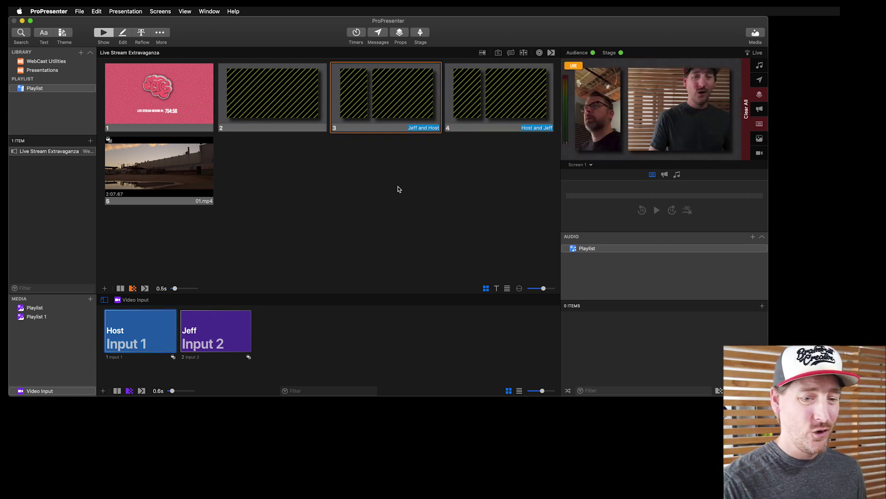